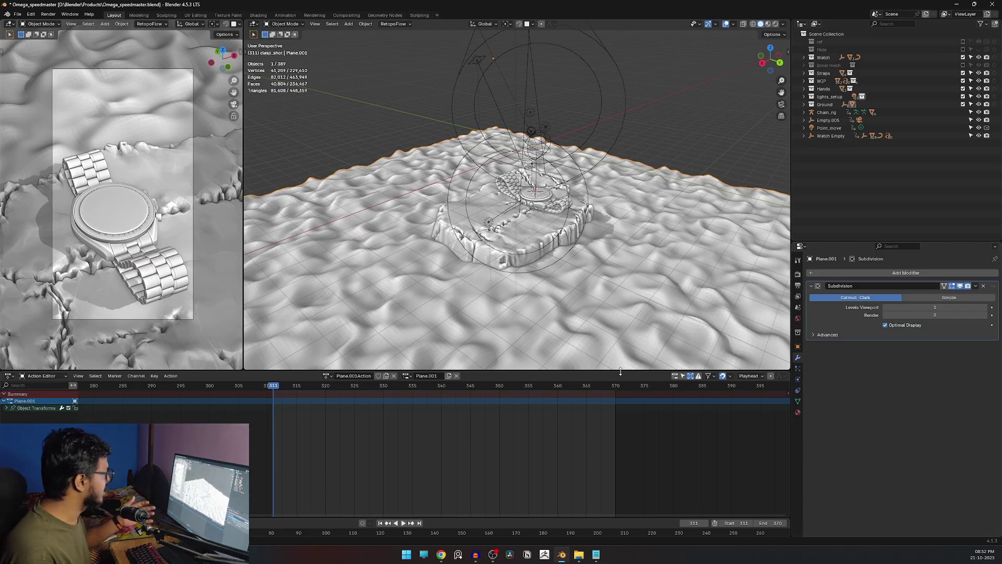
# Enlarge the 3D viewport and inspect the watch model from the front, side and clasp.
pyautogui.moveTo(612, 371); pyautogui.dragTo(612, 478)
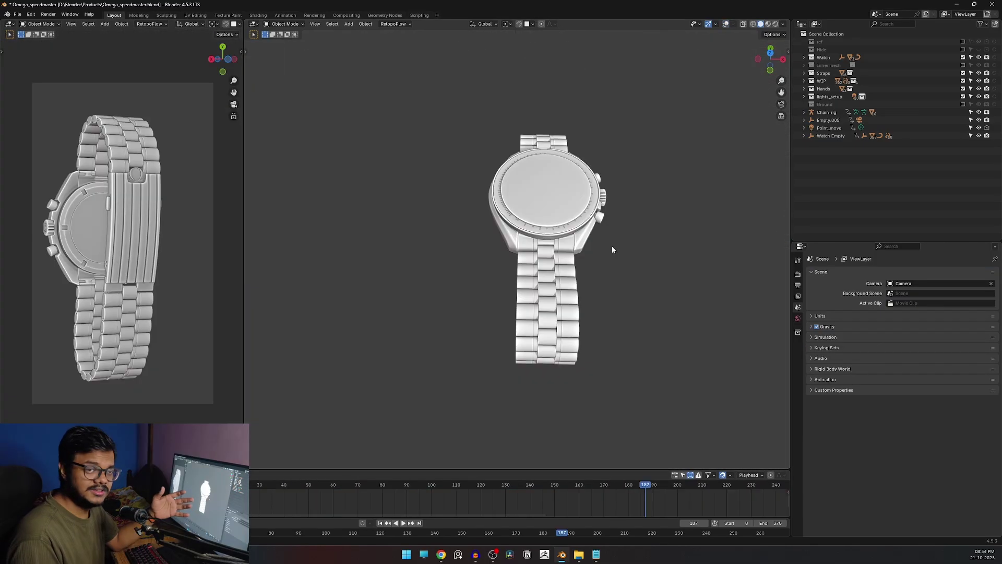
pyautogui.moveTo(632, 238); pyautogui.dragTo(658, 262, button='middle')
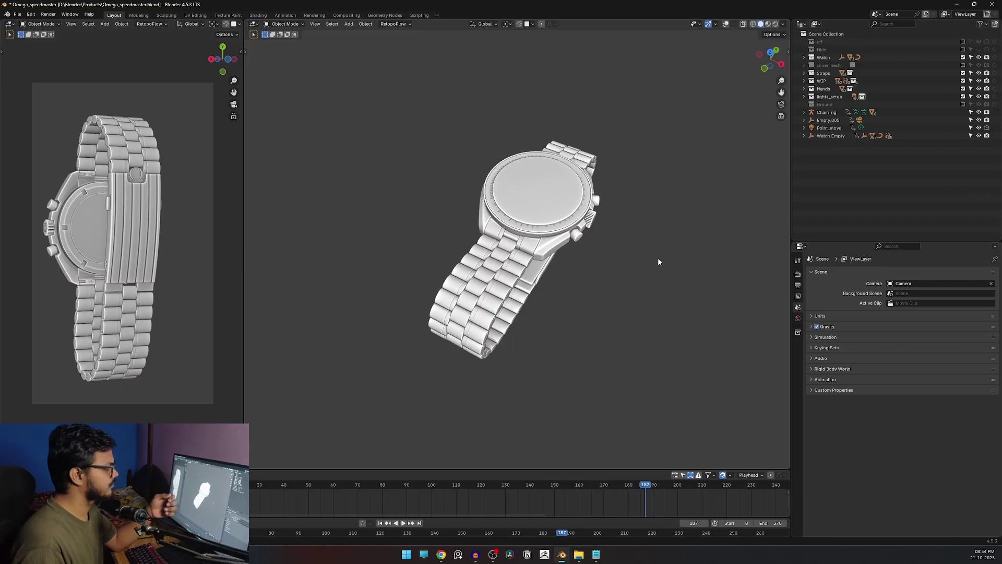
pyautogui.moveTo(602, 281); pyautogui.dragTo(564, 253, button='middle')
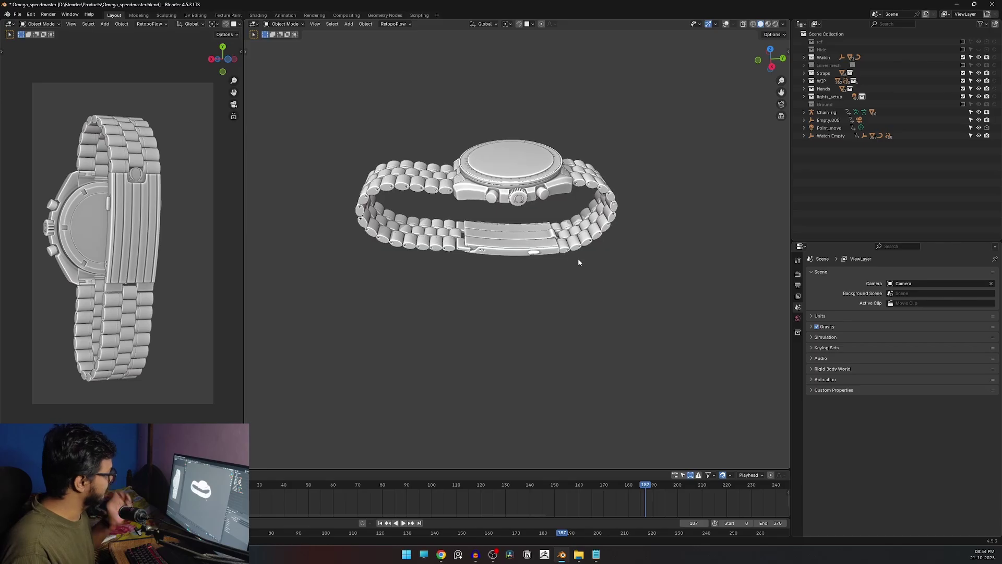
pyautogui.moveTo(578, 258); pyautogui.dragTo(591, 264, button='middle')
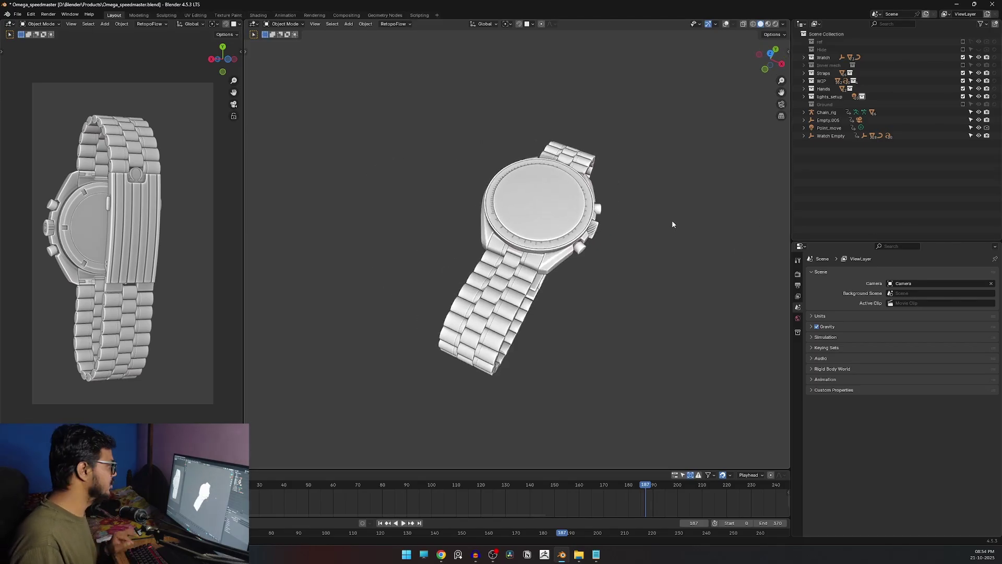
pyautogui.moveTo(658, 255)
pyautogui.mouseDown(button='middle')
pyautogui.moveTo(646, 254)
pyautogui.moveTo(630, 330)
pyautogui.moveTo(615, 302)
pyautogui.moveTo(637, 310)
pyautogui.moveTo(579, 264)
pyautogui.moveTo(632, 308)
pyautogui.moveTo(675, 292)
pyautogui.moveTo(620, 296)
pyautogui.moveTo(604, 284)
pyautogui.moveTo(586, 294)
pyautogui.mouseUp(button='middle')
# Preview the watch in Material Preview shading and return the viewport to Solid shading.
pyautogui.press('z')
pyautogui.click(620, 379)
pyautogui.scroll(3, 634, 311)
pyautogui.scroll(-2, 675, 295)
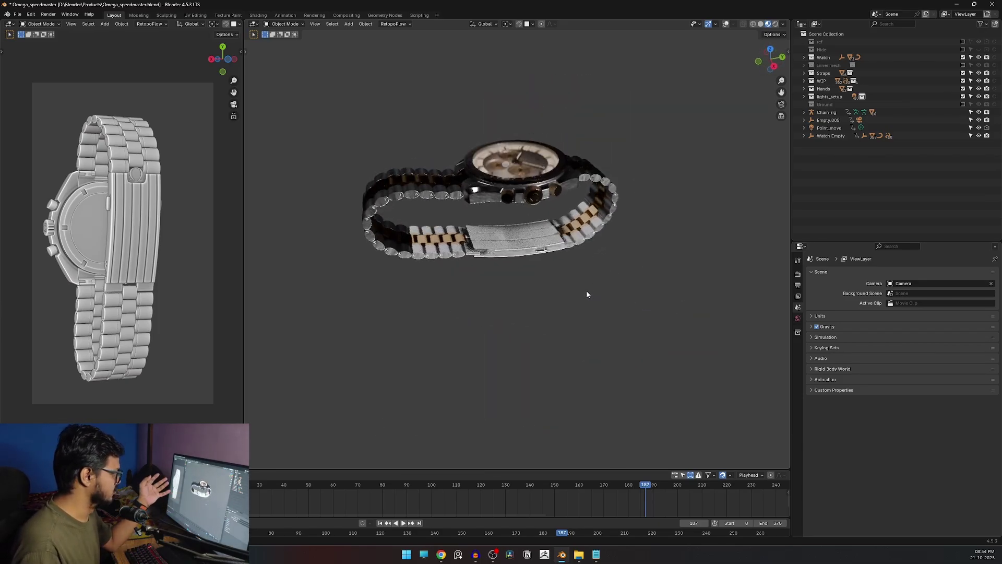
pyautogui.press('z')
pyautogui.click(643, 291)
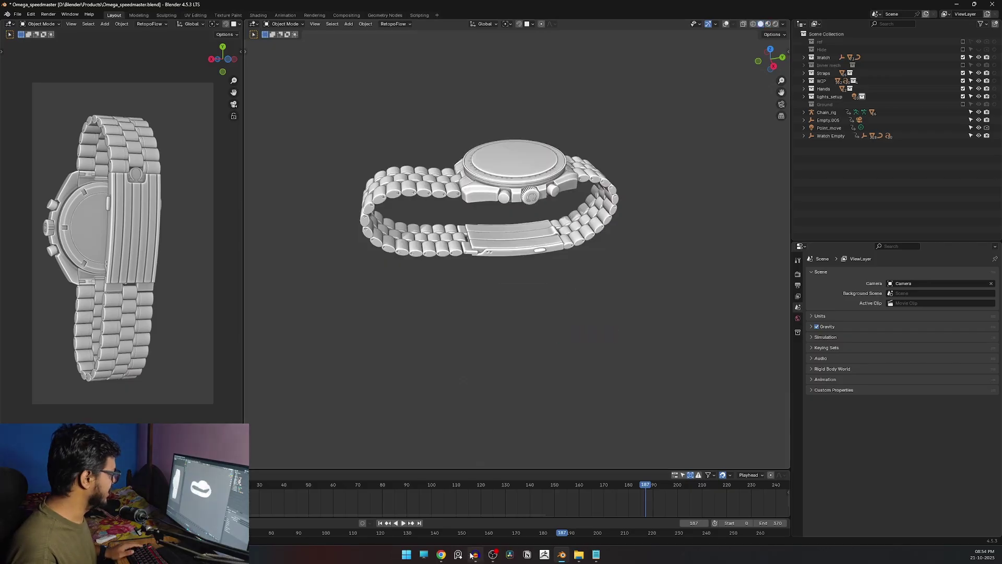
# Switch to Chrome and look through Pinterest pins of exploded watch views, including the Before & After render.
pyautogui.click(443, 556)
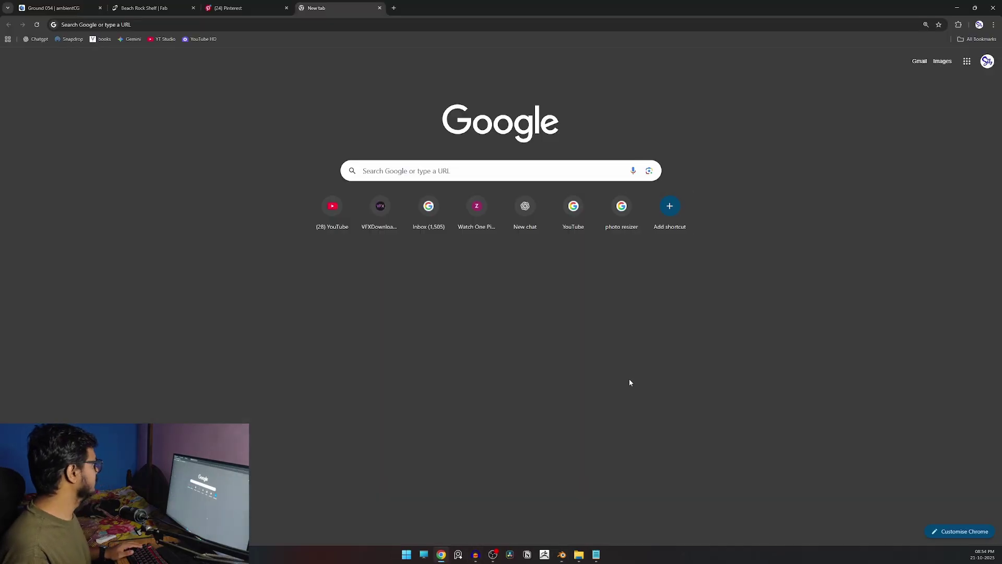
pyautogui.click(249, 8)
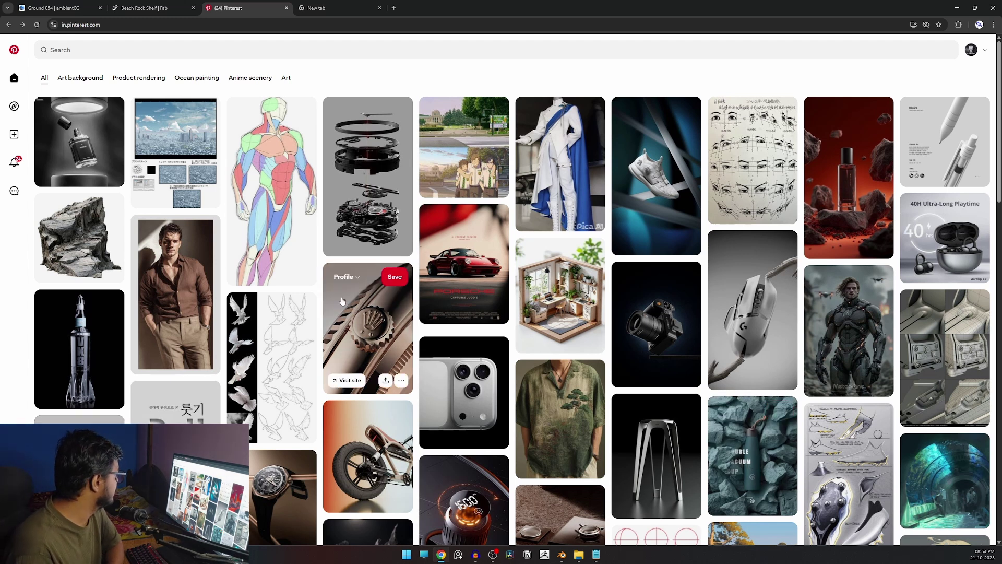
pyautogui.click(365, 207)
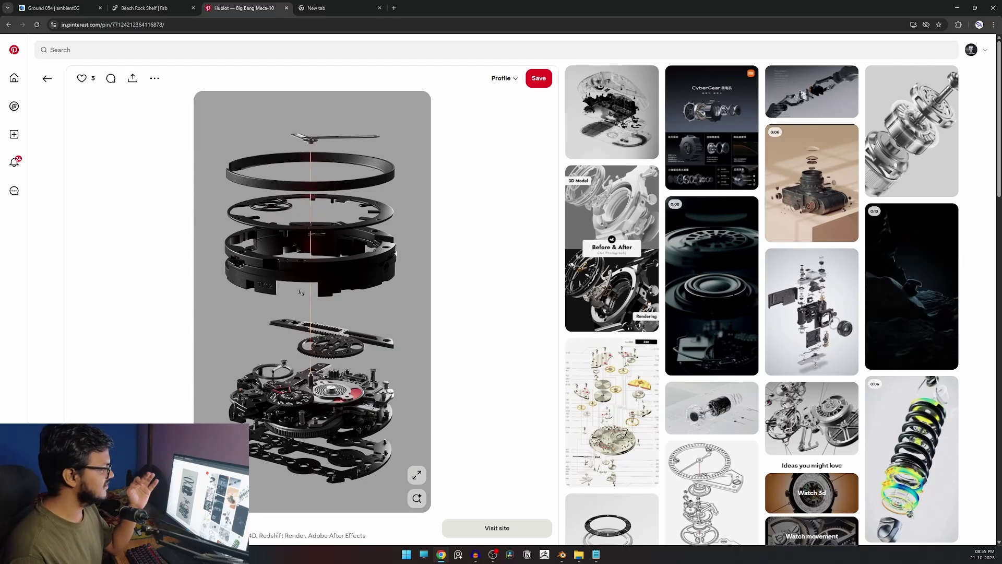
pyautogui.click(613, 272)
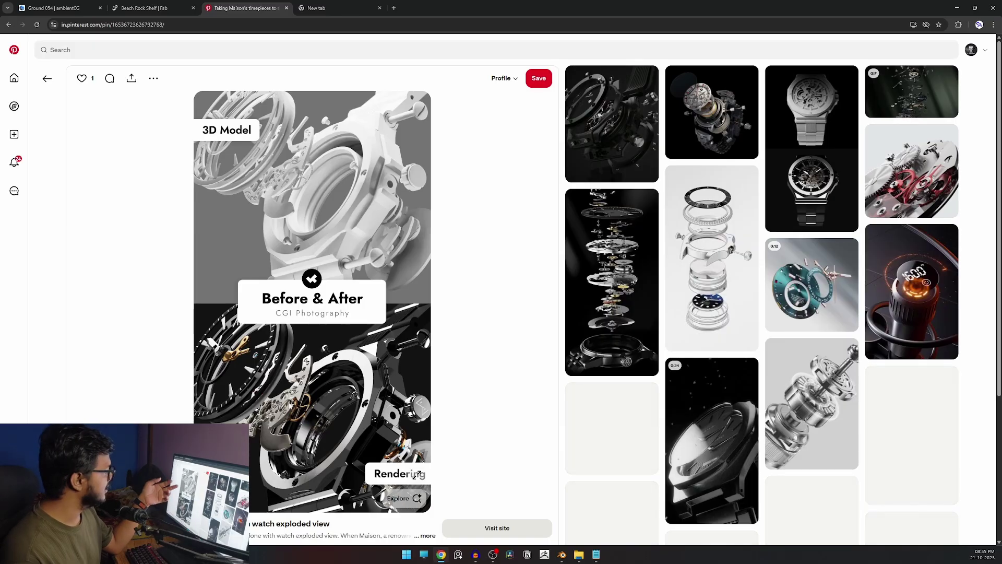
pyautogui.click(720, 121)
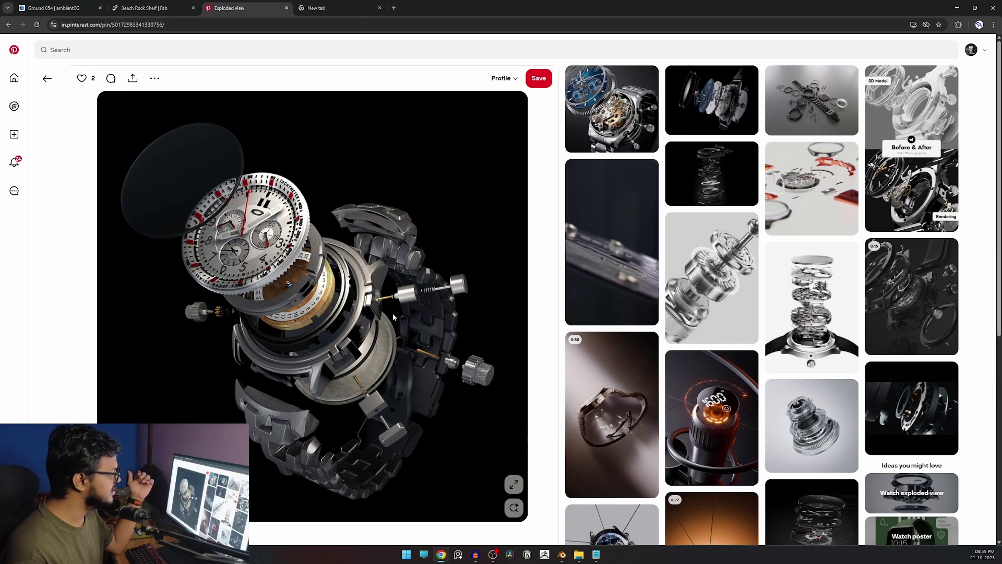
# View the Audemars Piguet video pin, pause it, and revisit the exploded watch and Before & After pins.
pyautogui.click(637, 406)
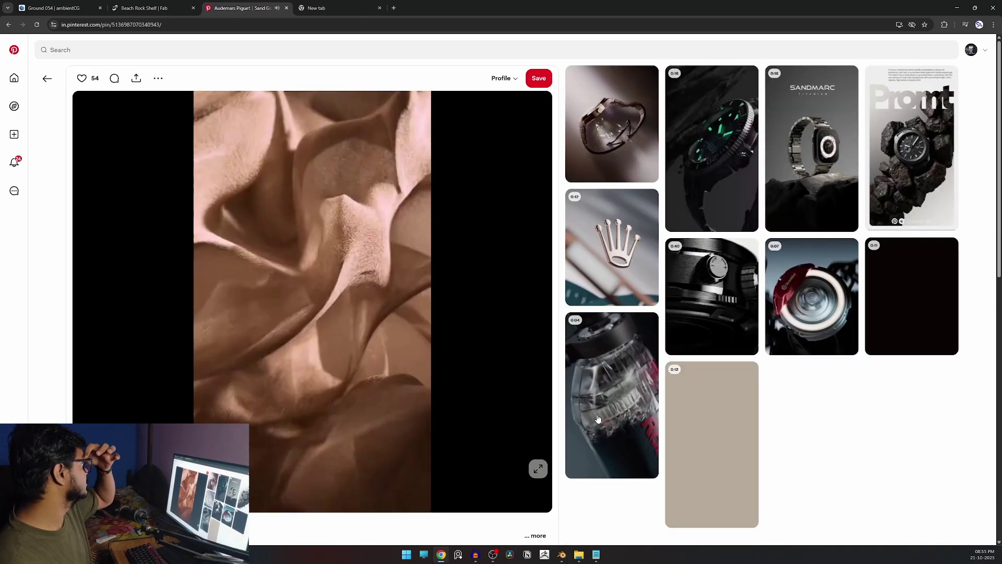
pyautogui.click(327, 420)
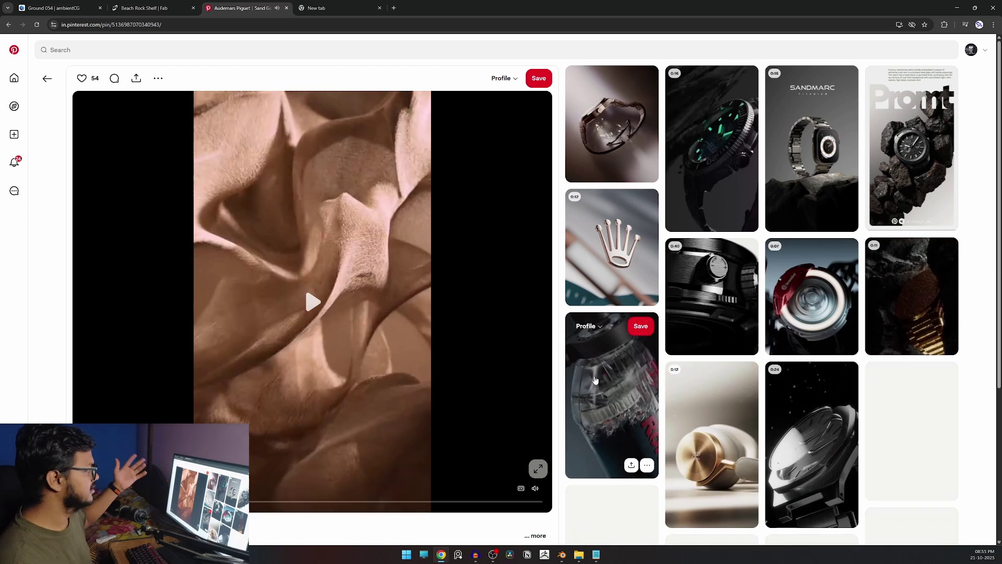
pyautogui.click(711, 444)
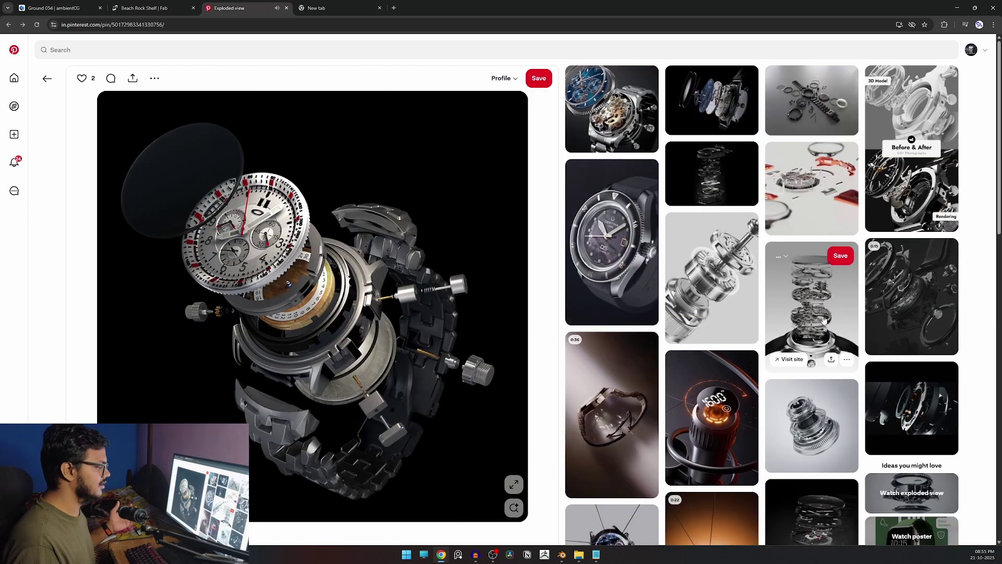
pyautogui.click(911, 156)
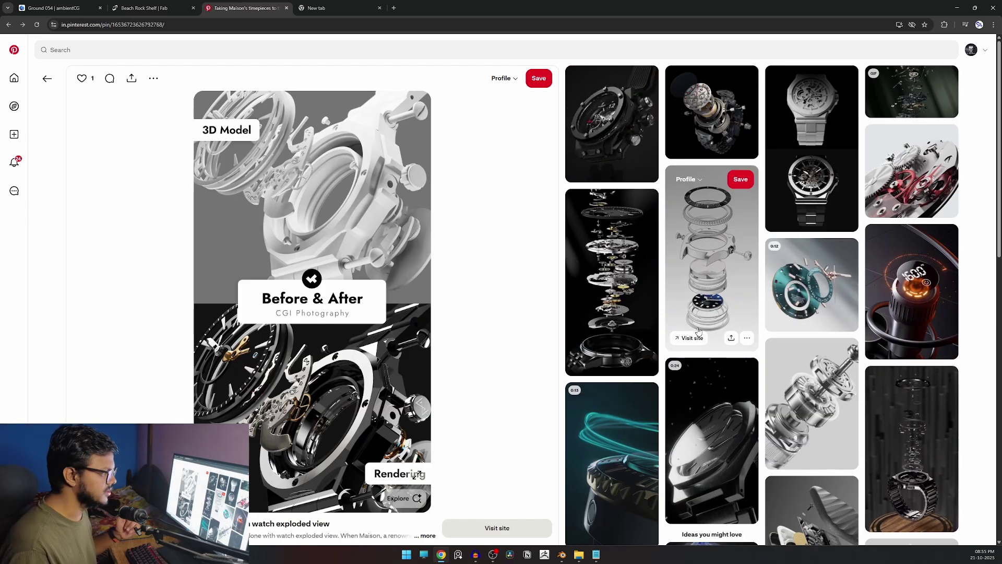
pyautogui.scroll(-2, 698, 330)
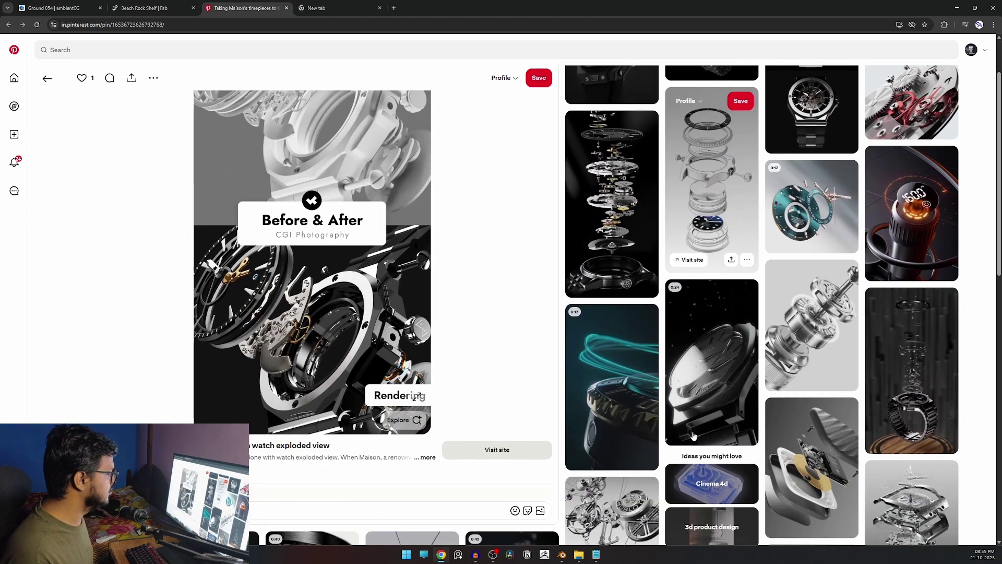
# Look through the watch and rock reference images in the Omega speedmaster Ref folder, and put the folder away.
pyautogui.click(579, 557)
pyautogui.doubleClick(522, 205)
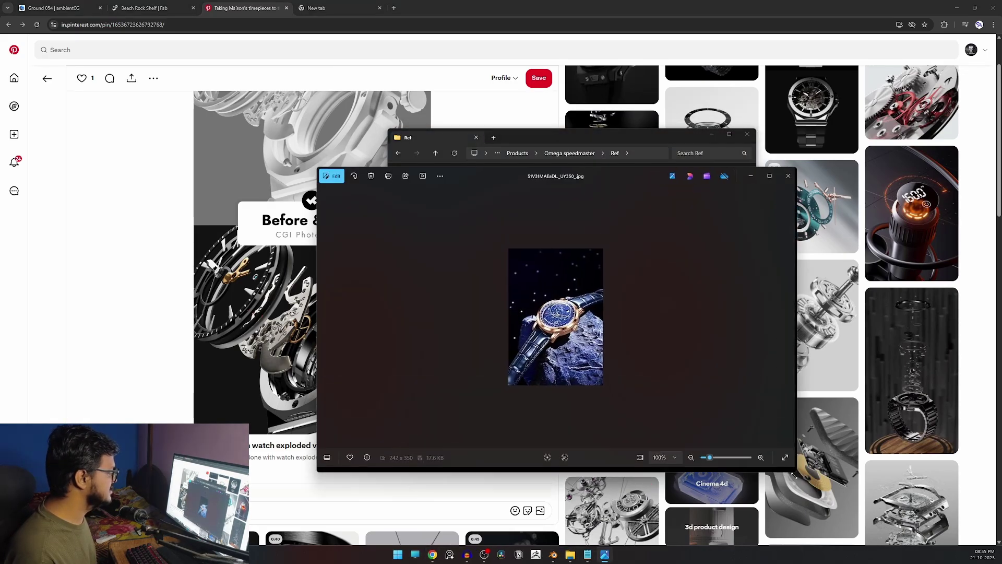
pyautogui.moveTo(794, 474); pyautogui.dragTo(816, 495)
pyautogui.scroll(4, 635, 367)
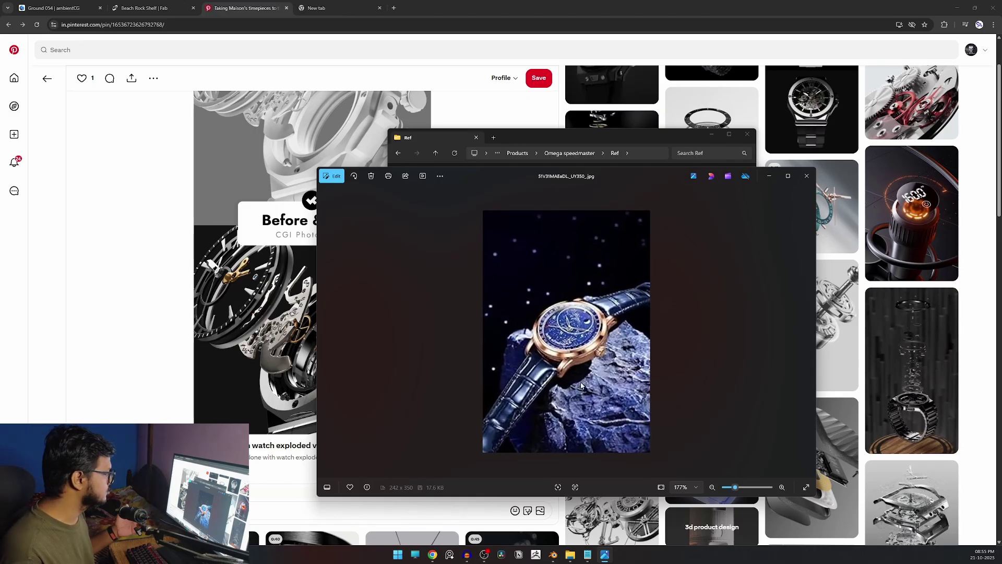
pyautogui.click(808, 331)
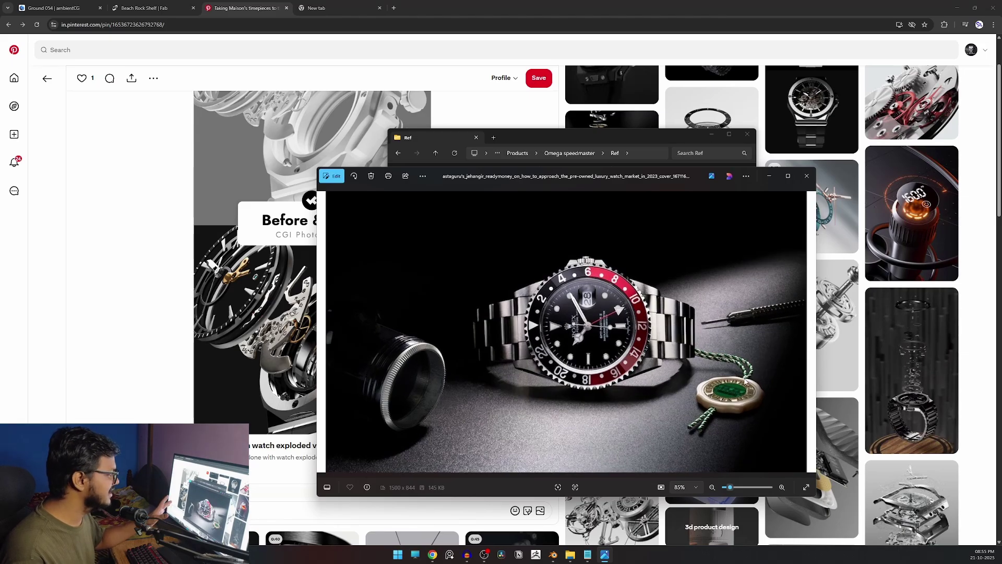
pyautogui.click(807, 333)
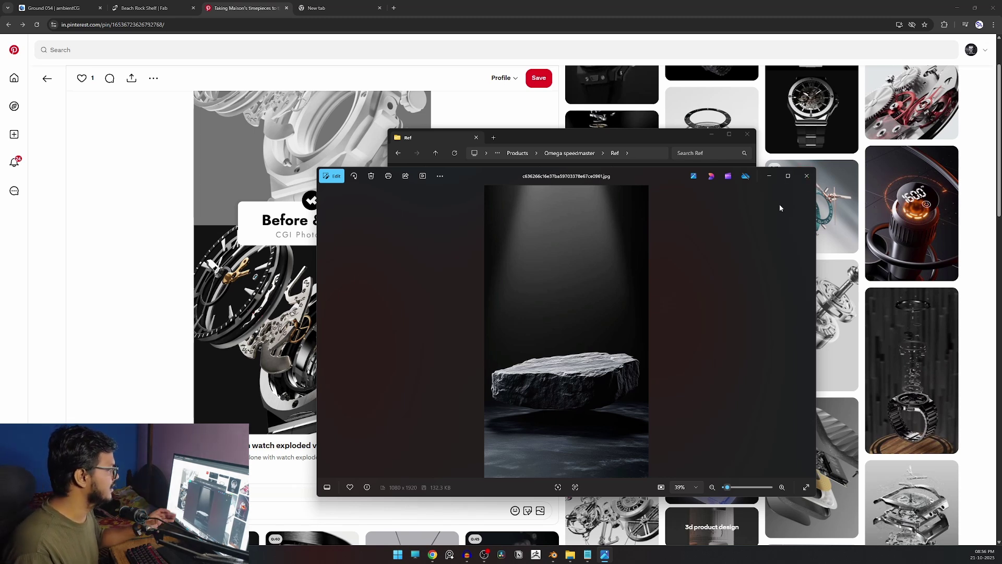
pyautogui.click(806, 176)
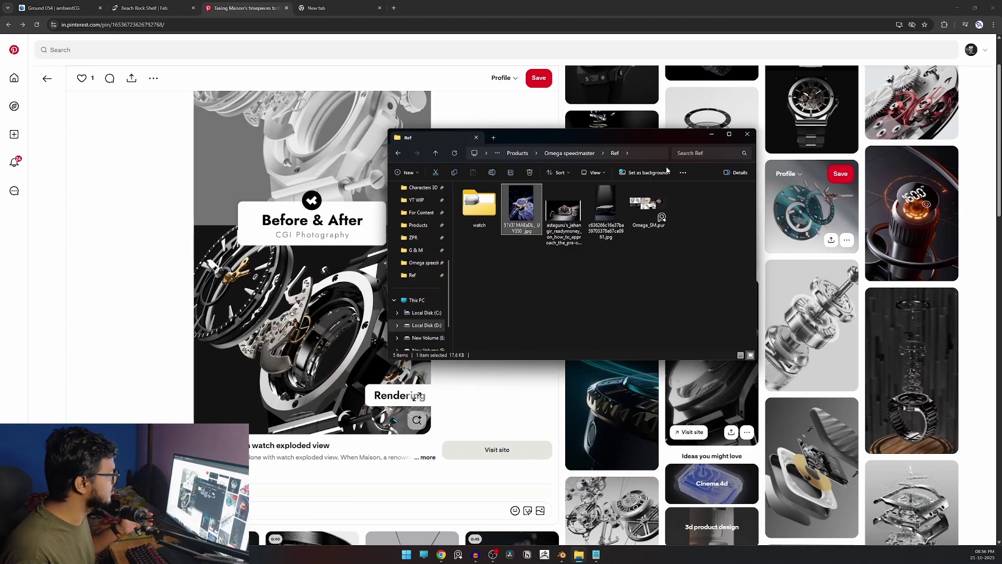
pyautogui.click(711, 134)
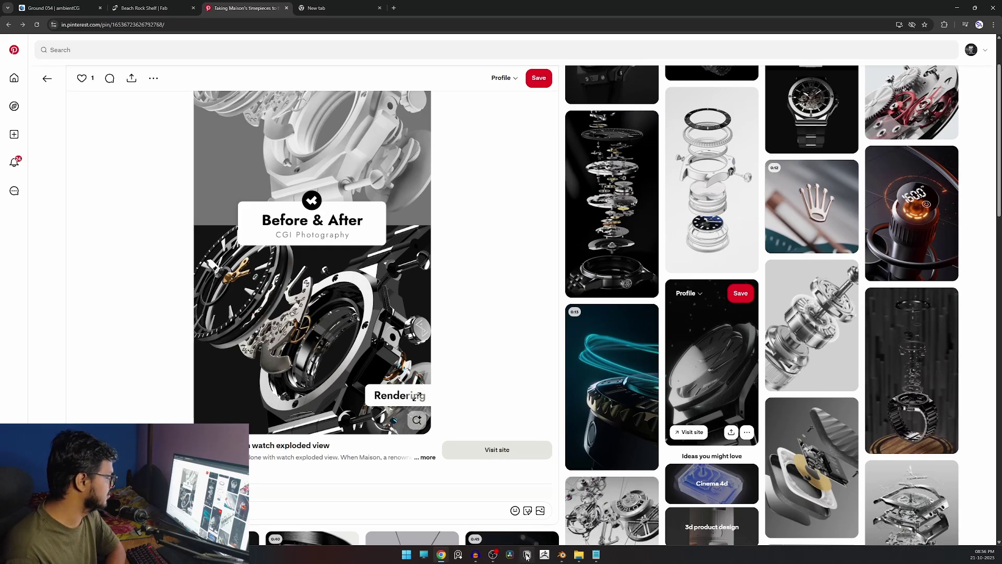
# Switch to Blender and review the camera animation between frames 83 and 114, where the clasp opens.
pyautogui.click(568, 552)
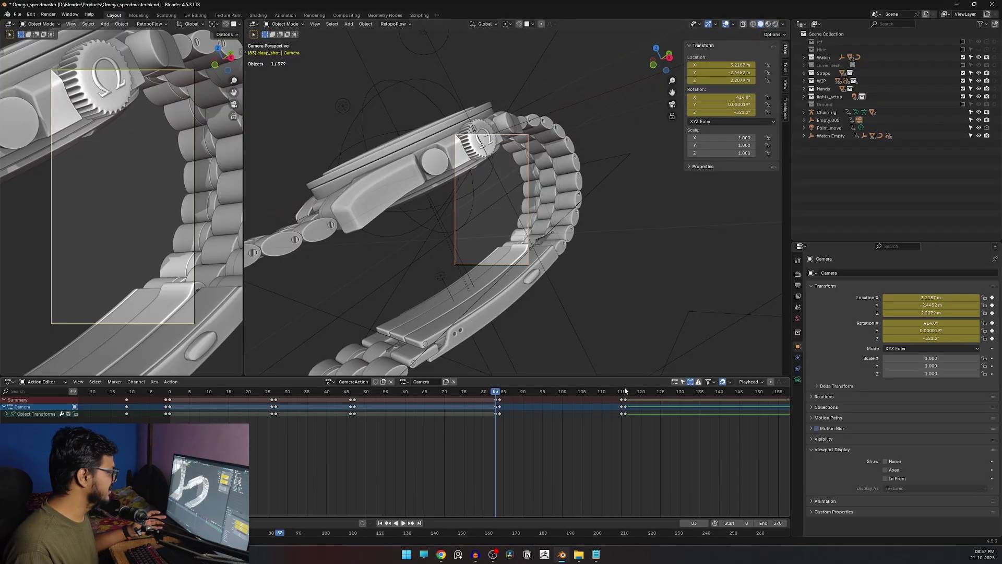
pyautogui.press('Right')
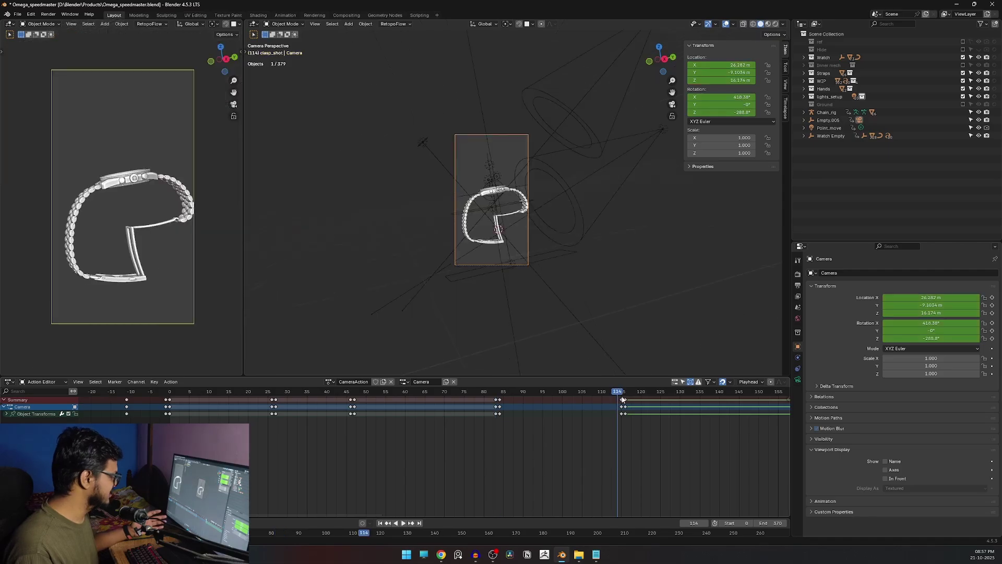
pyautogui.press('Left')
pyautogui.moveTo(499, 389); pyautogui.dragTo(615, 398)
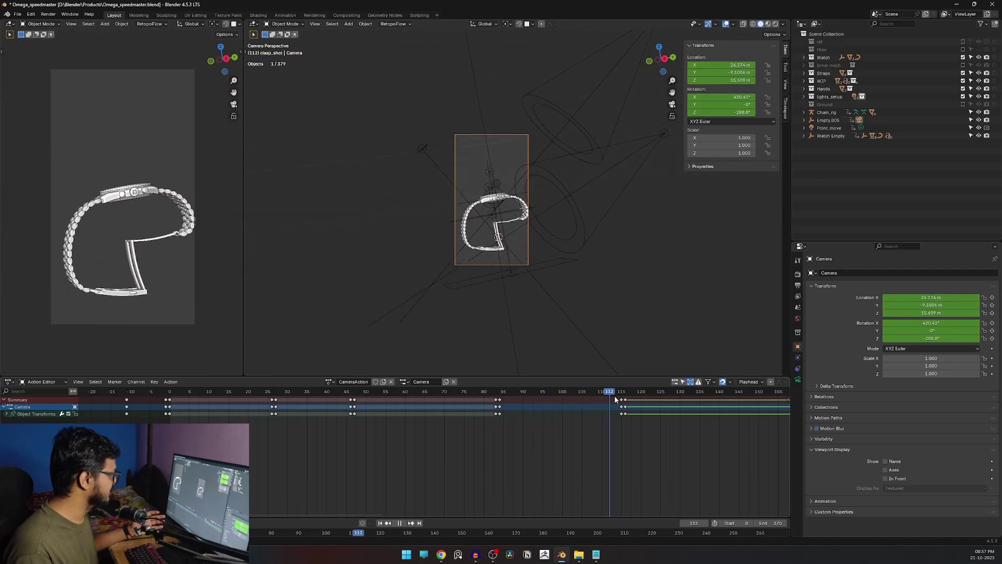
pyautogui.press('Home')
pyautogui.press('space')
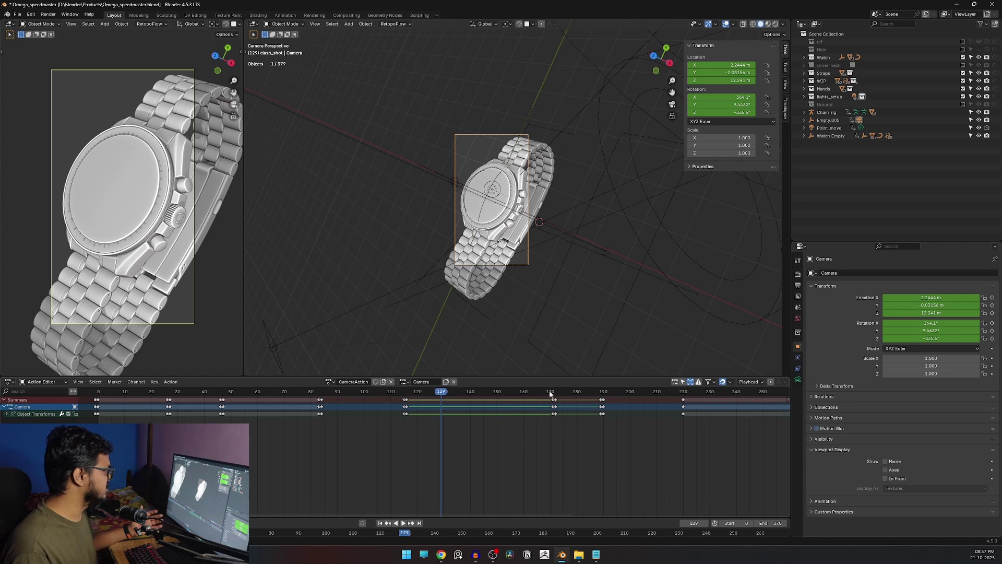
# Review the camera animation from about frame 170 through the exploded view at frame 220 to the watch's reassembly.
pyautogui.click(556, 392)
pyautogui.moveTo(568, 394); pyautogui.dragTo(679, 393)
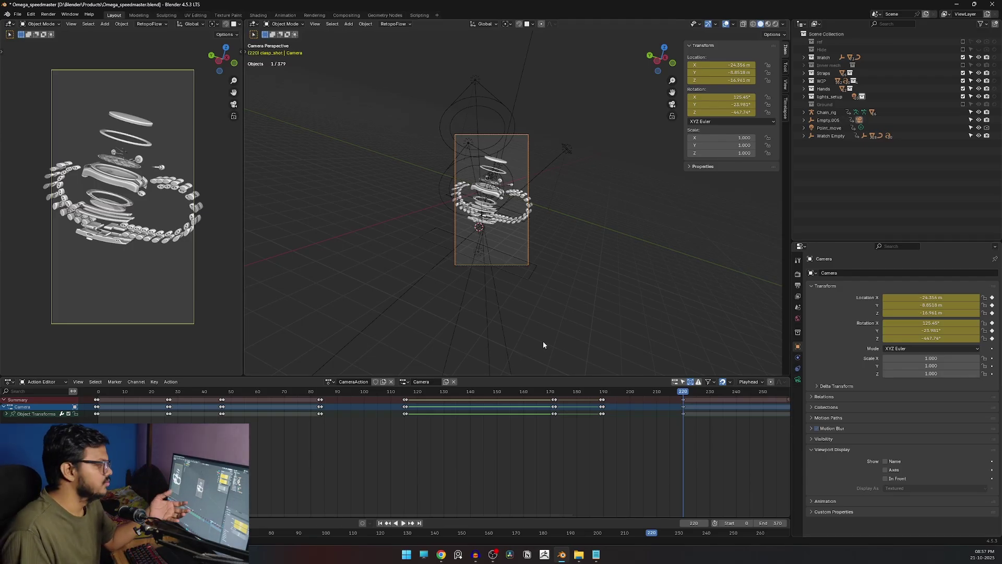
pyautogui.scroll(5, 540, 330)
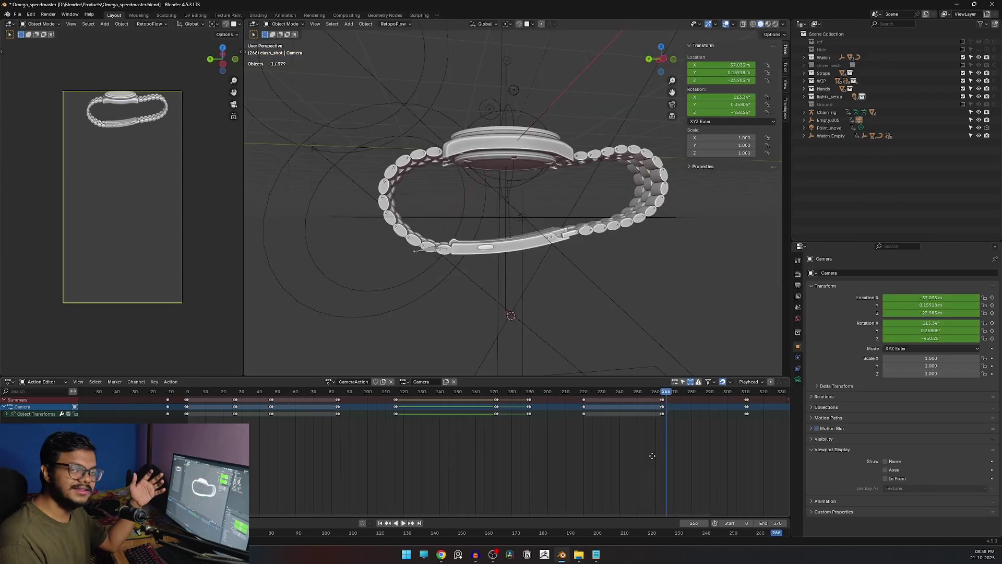
pyautogui.moveTo(658, 461); pyautogui.dragTo(596, 462)
pyautogui.press('space')
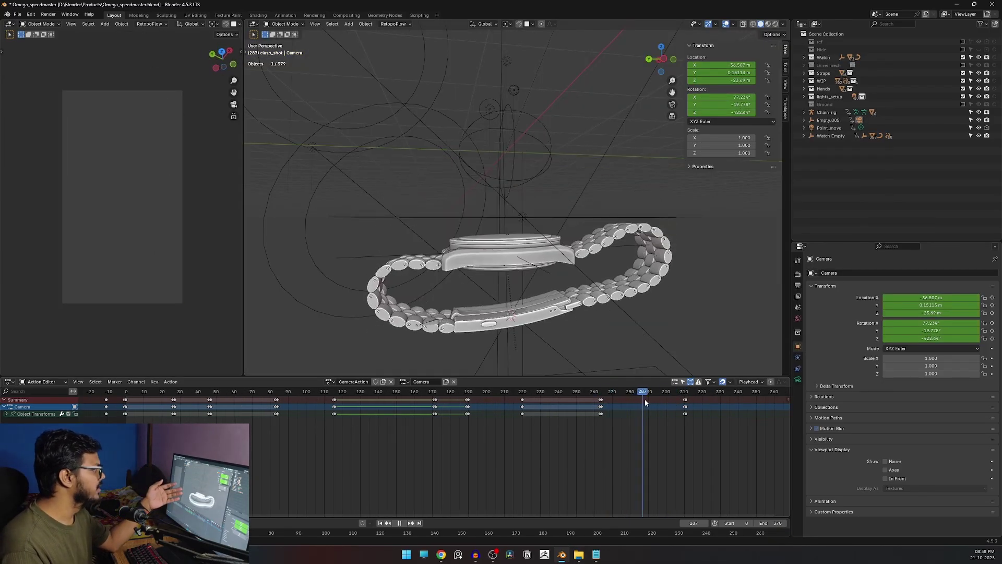
pyautogui.press('space')
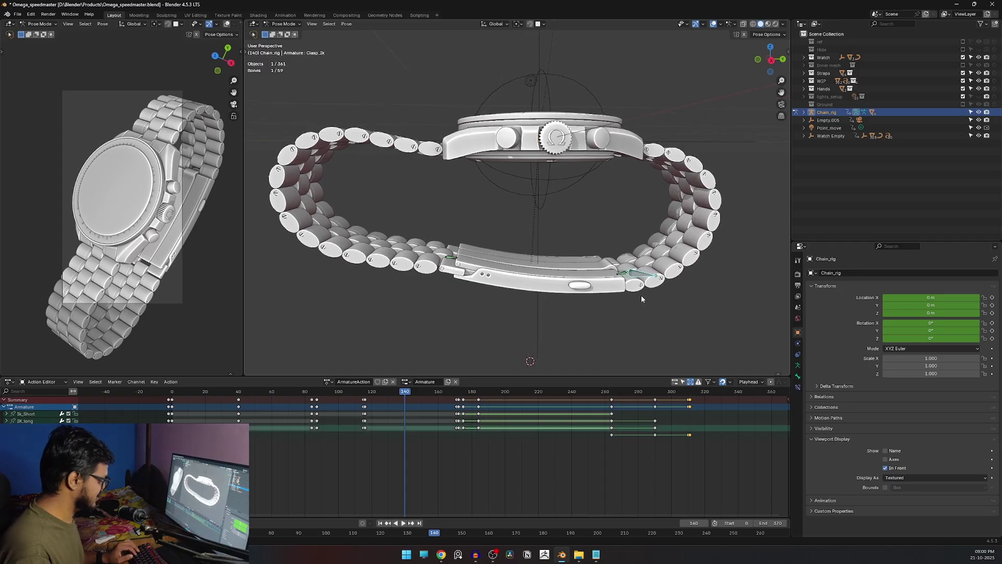
# Try moving the Clasp_IK and IK_long bones of Chain_rig to unfold the clasp and shift the strap.
pyautogui.press('g')
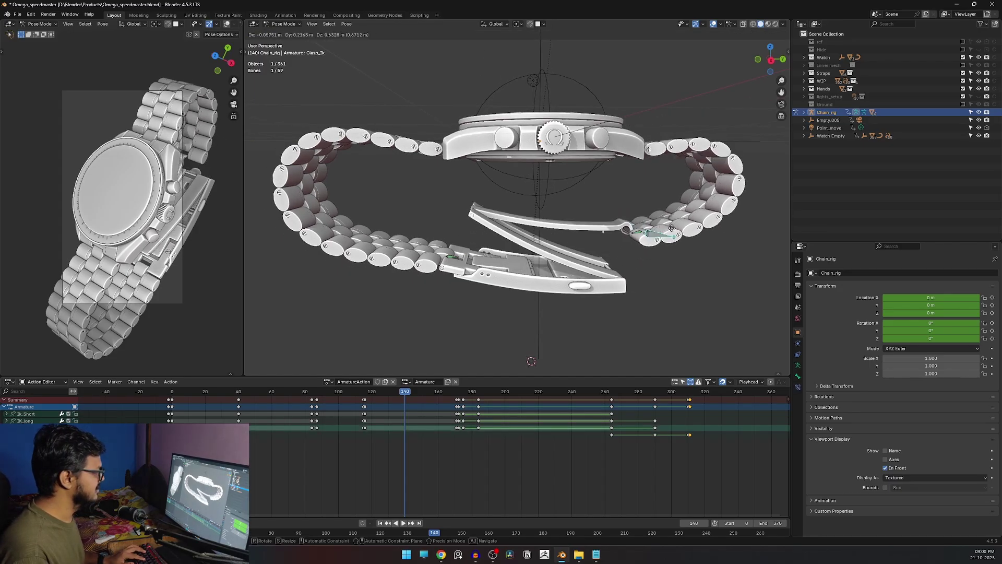
pyautogui.click(671, 228)
pyautogui.click(453, 256)
pyautogui.press('g')
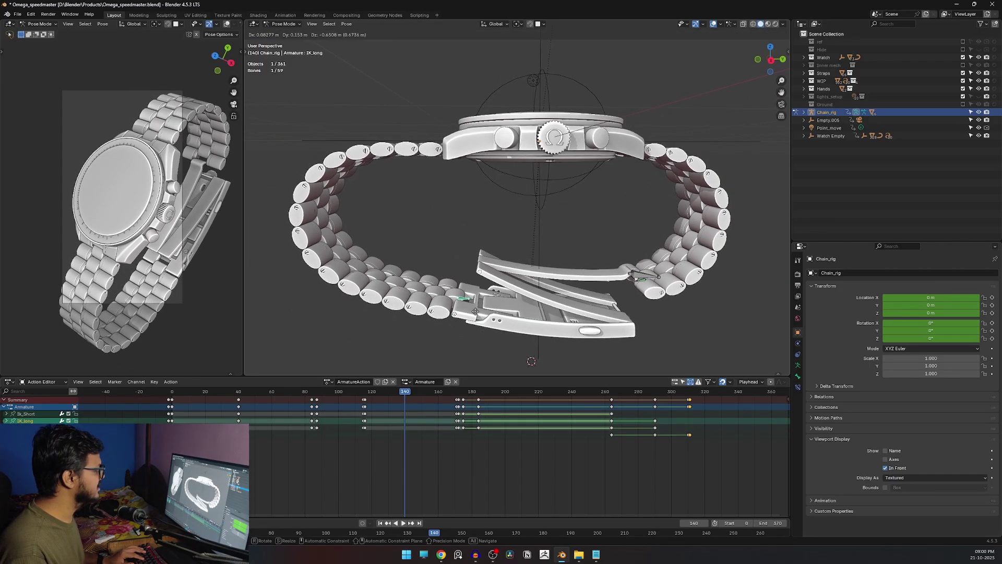
pyautogui.click(600, 314)
pyautogui.moveTo(600, 313); pyautogui.dragTo(643, 265, button='middle')
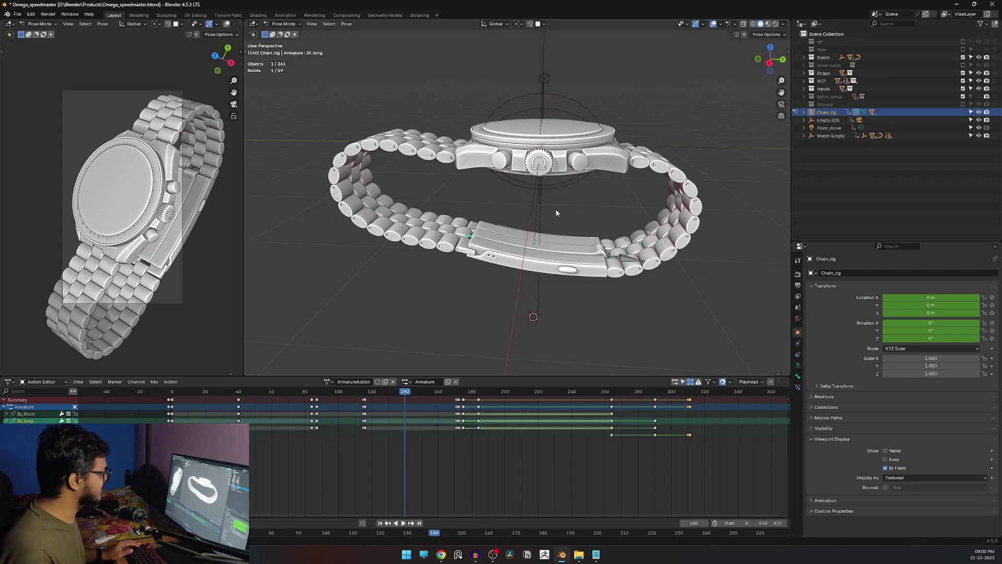
# Return to Object Mode, select the watch case and hide the Straps collection.
pyautogui.hotkey('ctrl', 'Tab')
pyautogui.click(560, 155)
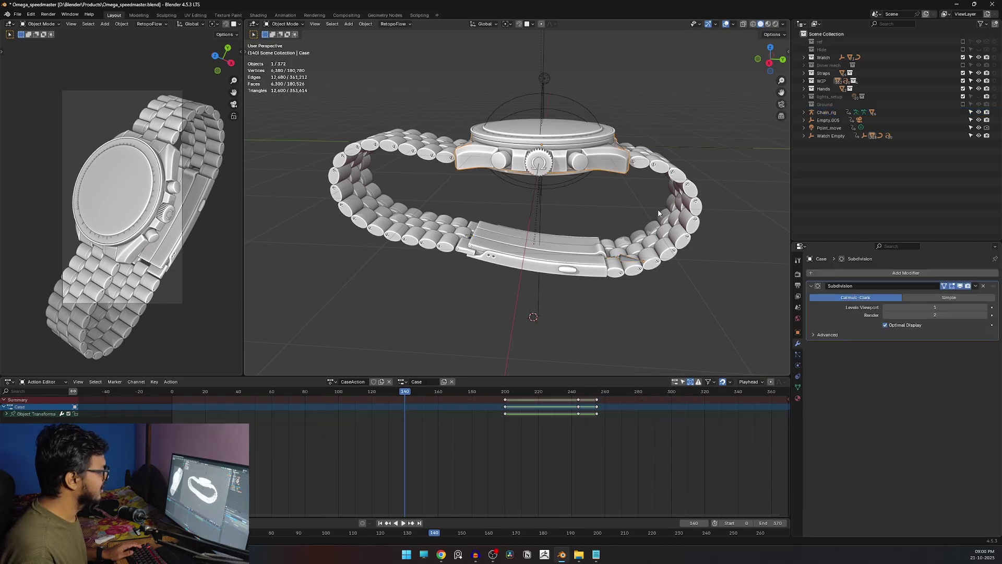
pyautogui.click(978, 72)
# Select the Watch Empty and try moving it twice together with the watch head, cancelling each move.
pyautogui.moveTo(559, 167); pyautogui.dragTo(546, 236, button='middle')
pyautogui.scroll(2, 598, 172)
pyautogui.click(518, 218)
pyautogui.press('g')
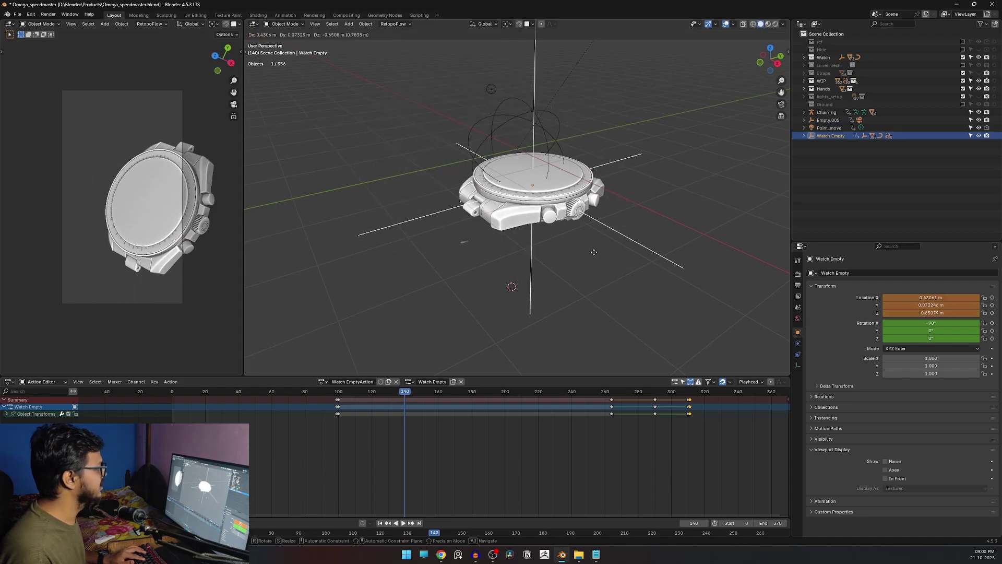
pyautogui.press('Escape')
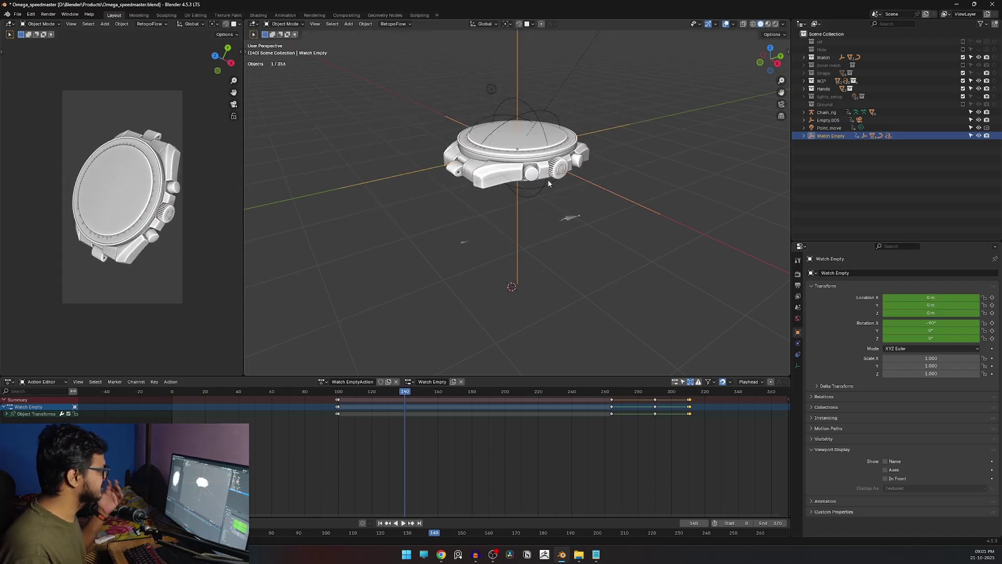
pyautogui.moveTo(587, 202); pyautogui.dragTo(571, 246, button='middle')
pyautogui.press('g')
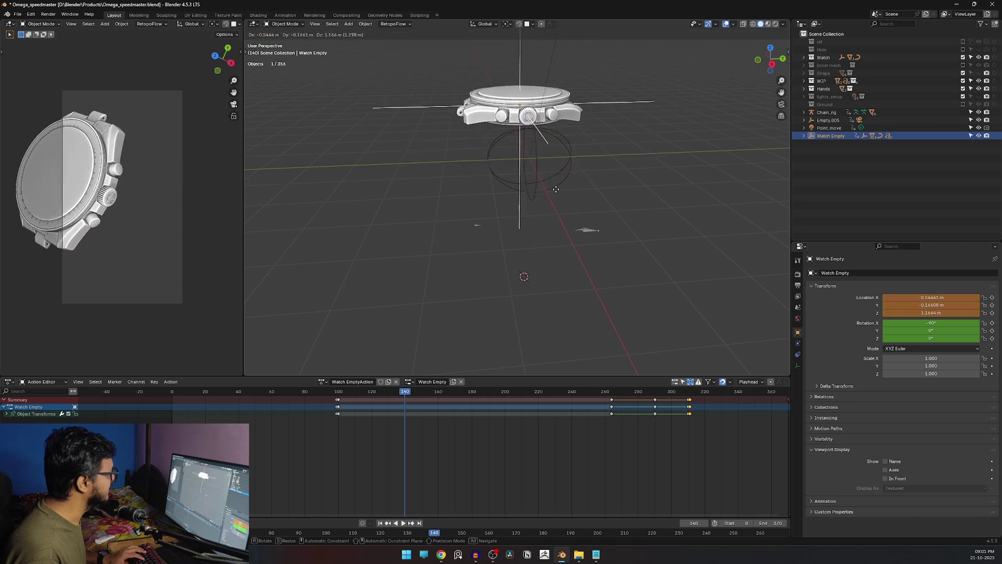
pyautogui.press('Escape')
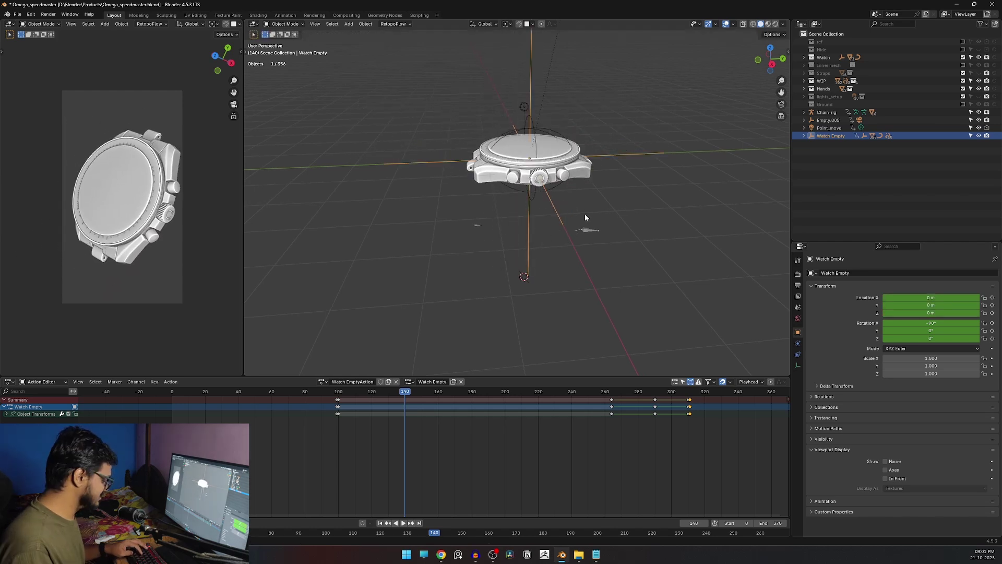
# Show the Straps collection again and select the sandy ground plane under the rock.
pyautogui.click(978, 73)
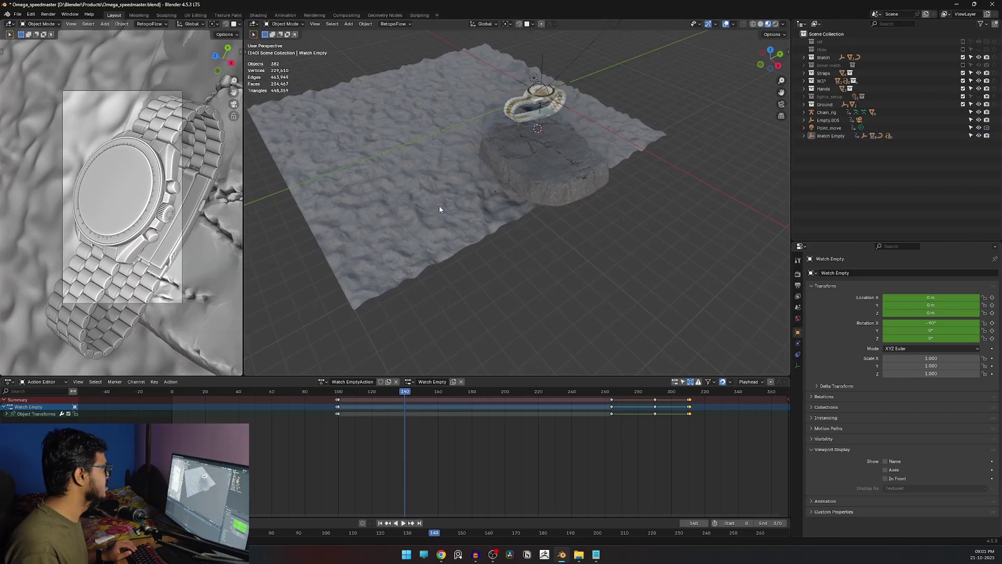
pyautogui.click(537, 246)
pyautogui.moveTo(537, 245); pyautogui.dragTo(534, 280, button='middle')
pyautogui.moveTo(509, 223); pyautogui.dragTo(530, 215, button='middle')
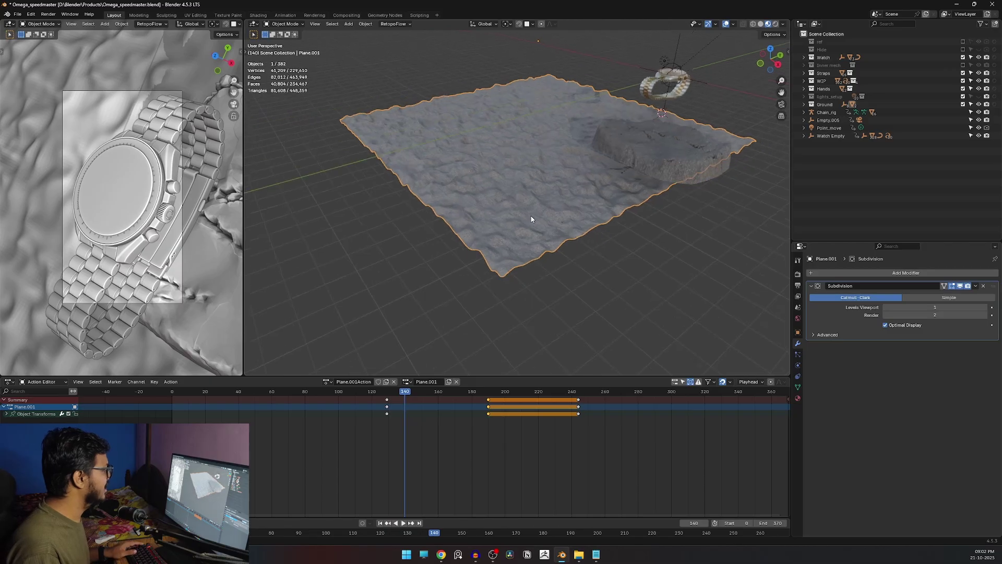
# Examine the ground plane's surface and the rock beneath the watch from several angles.
pyautogui.scroll(8, 565, 273)
pyautogui.scroll(-6, 541, 208)
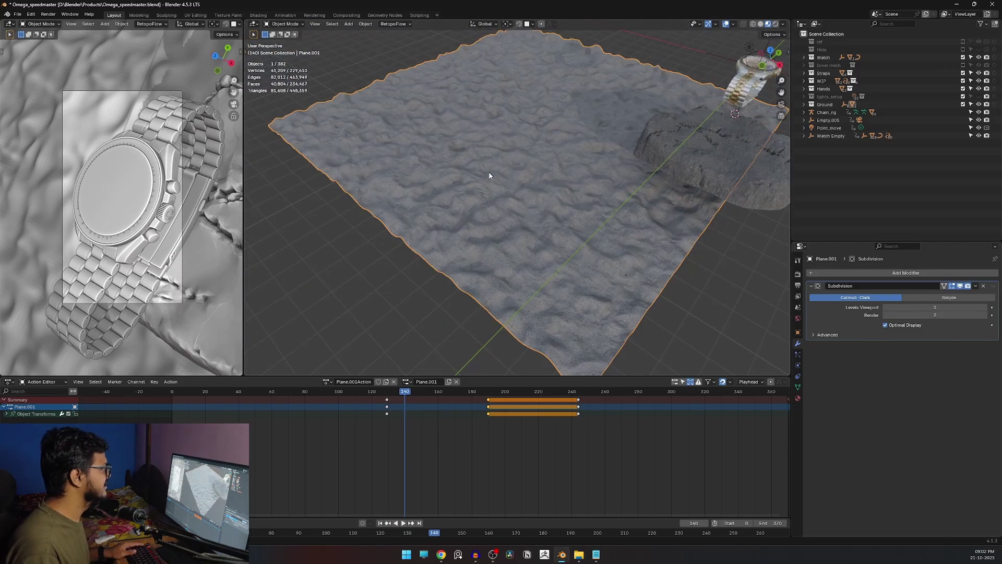
pyautogui.moveTo(556, 172); pyautogui.dragTo(531, 195, button='middle')
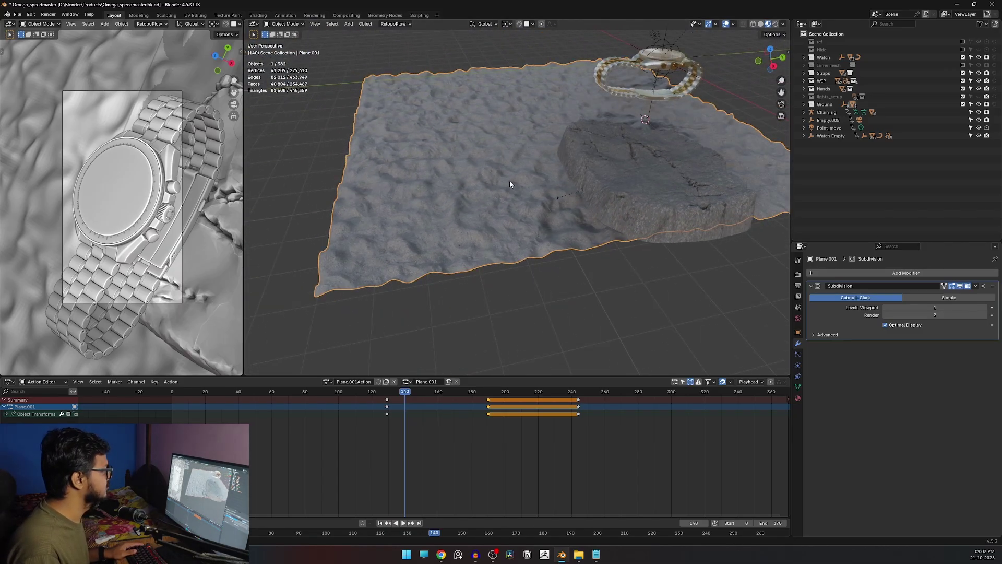
pyautogui.click(655, 234)
pyautogui.moveTo(656, 234); pyautogui.dragTo(639, 232, button='middle')
pyautogui.hotkey('ctrl', '1')
# Switch to Chrome and view the Ground 054 texture page on ambientCG and the Beach Rock Shelf page on Fab.
pyautogui.click(441, 554)
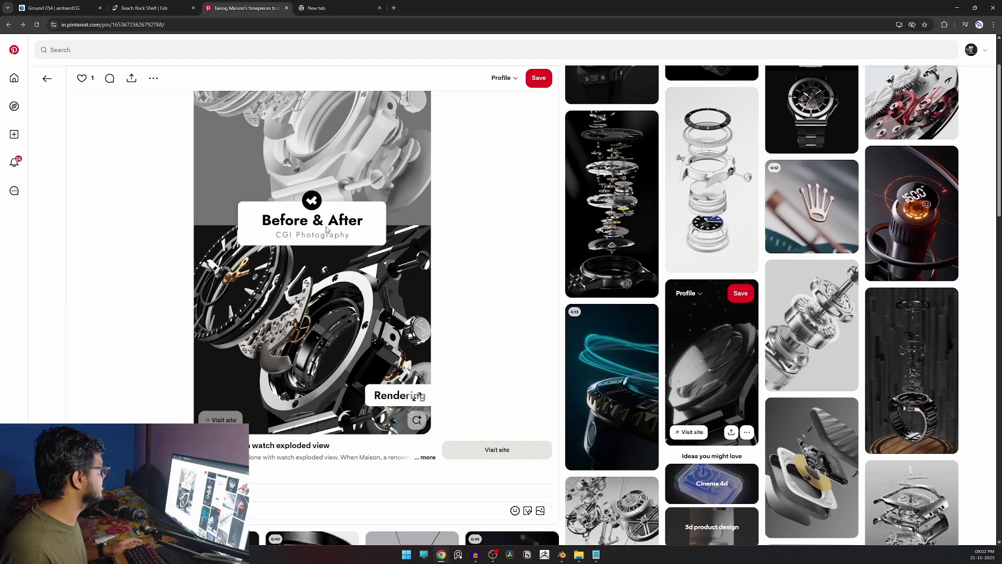
pyautogui.click(84, 7)
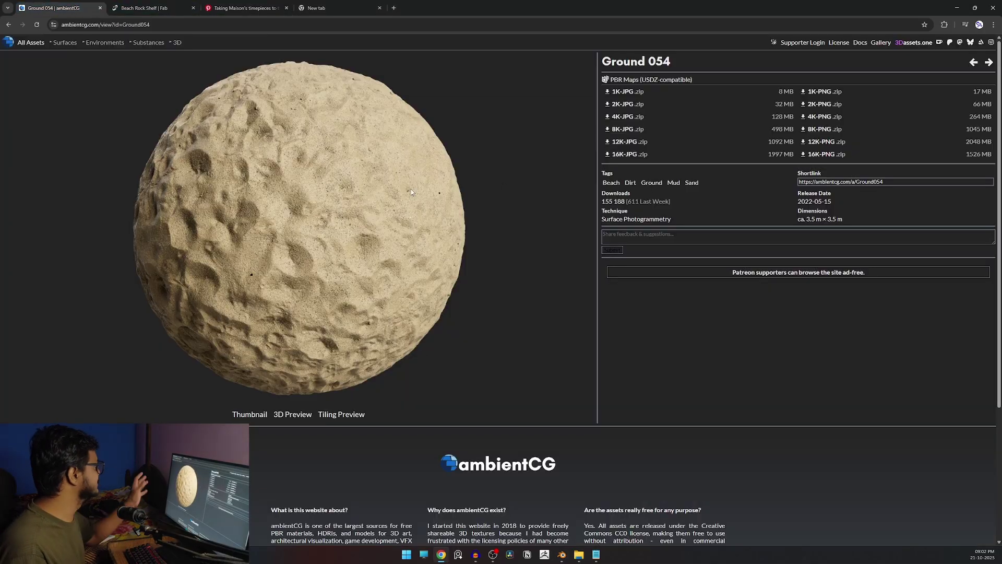
pyautogui.click(146, 8)
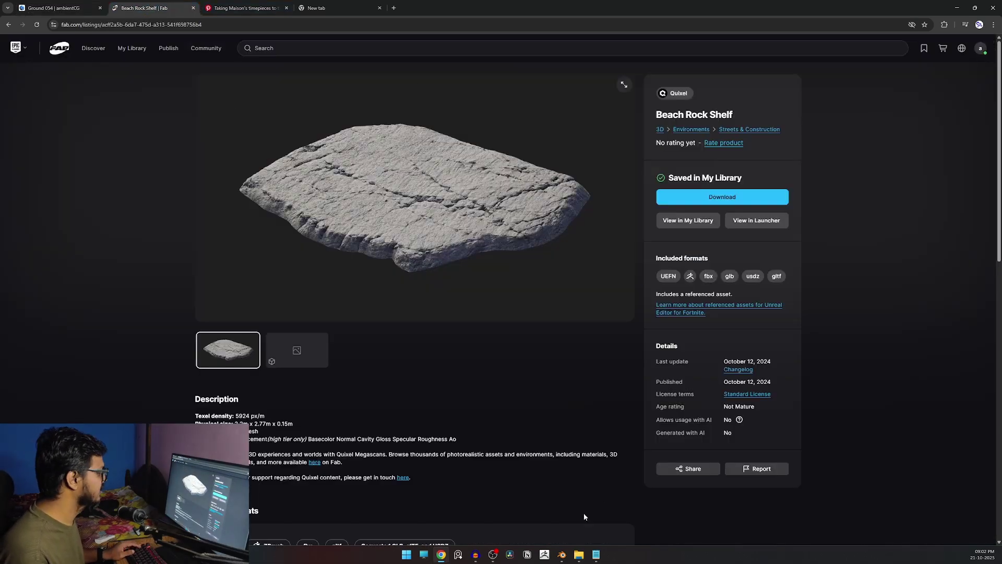
# Return to Blender, set the Shader Editor to Object type and examine the ground plane's material nodes, including the Color Ramp.
pyautogui.click(562, 555)
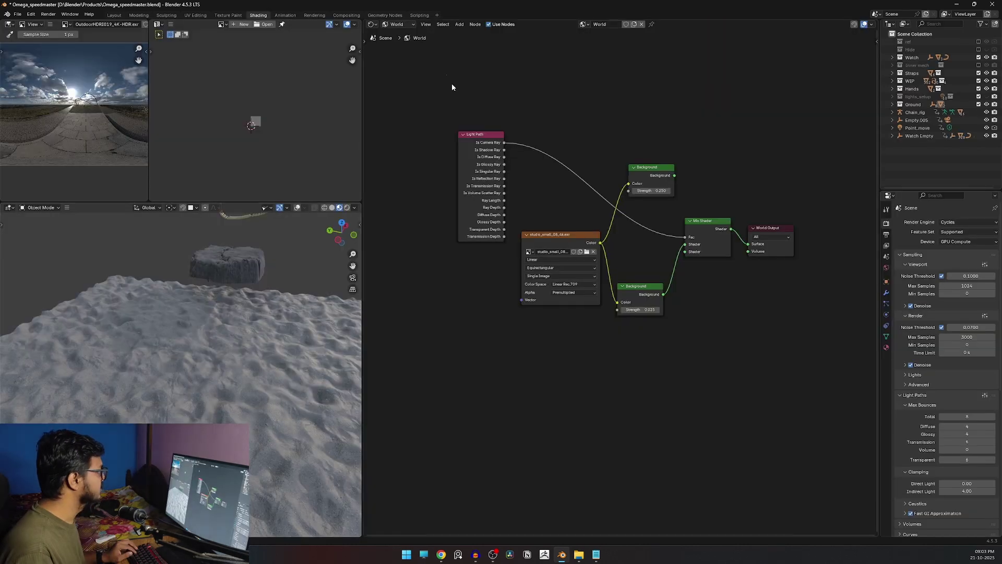
pyautogui.click(397, 24)
pyautogui.click(399, 36)
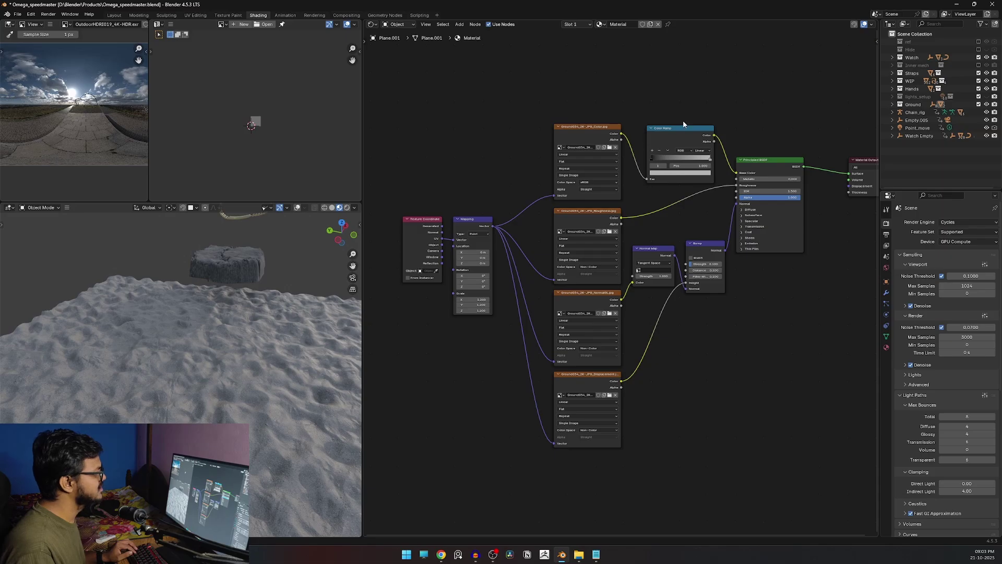
pyautogui.click(673, 141)
pyautogui.scroll(2, 710, 134)
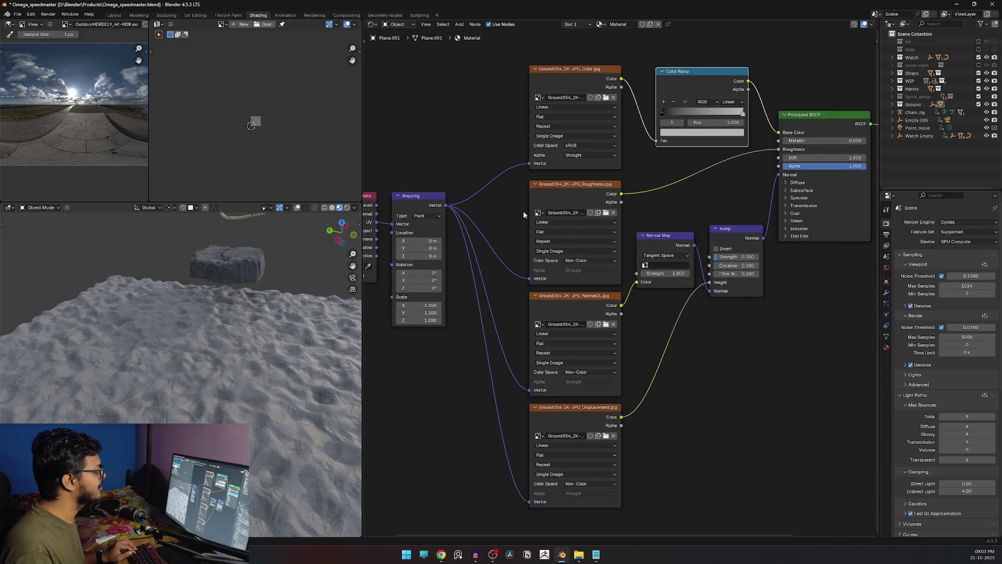
pyautogui.moveTo(209, 339); pyautogui.dragTo(240, 334, button='middle')
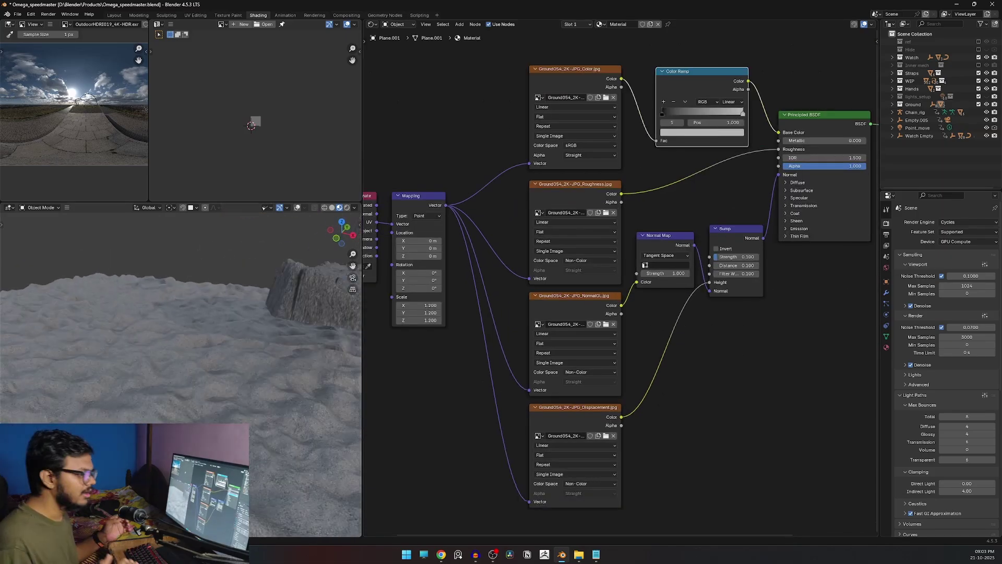
pyautogui.scroll(-4, 213, 374)
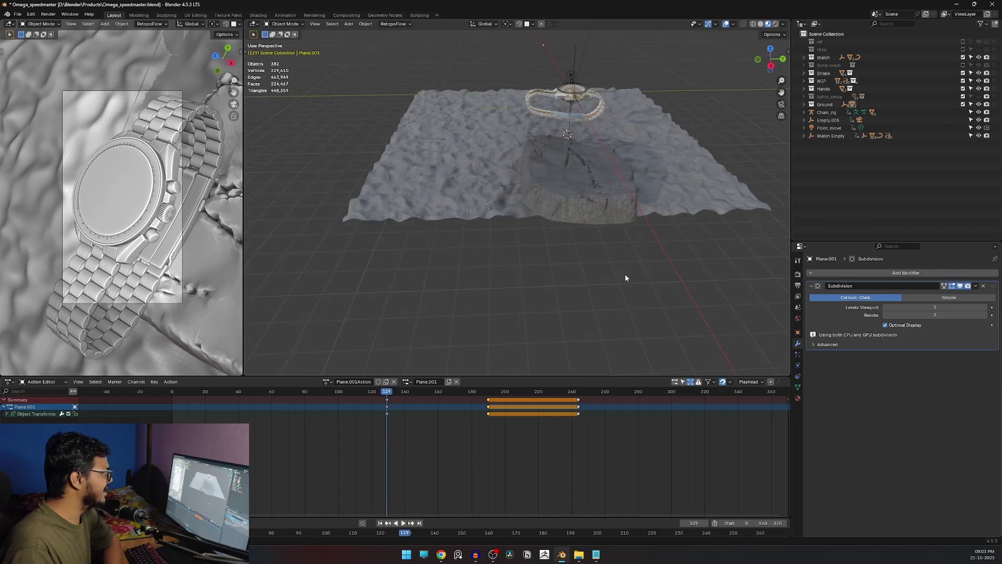
# Change the viewport shading and inspect the watch, rock and ground with the lights_setup lighting.
pyautogui.scroll(3, 625, 273)
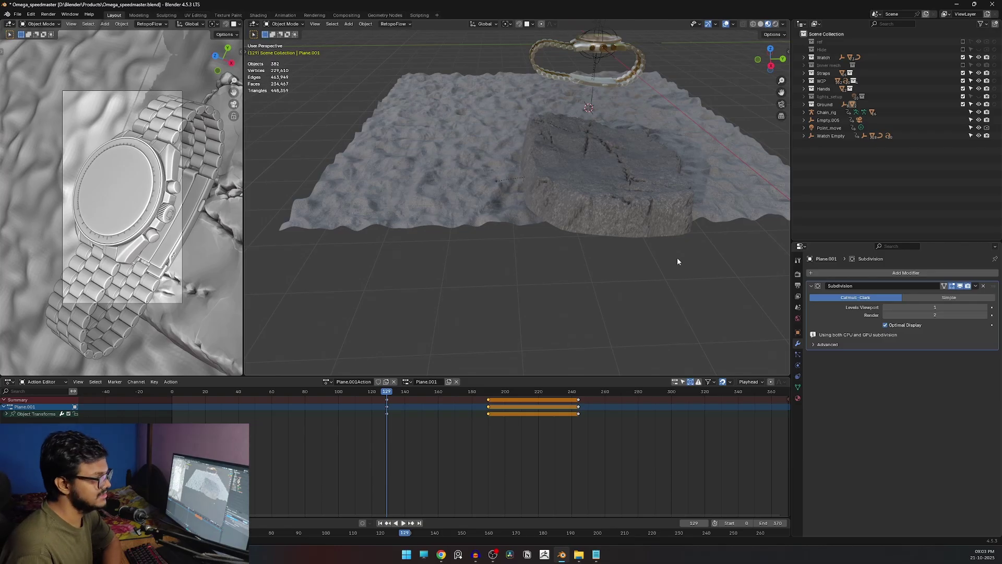
pyautogui.click(776, 24)
pyautogui.click(760, 25)
pyautogui.click(783, 24)
pyautogui.moveTo(773, 104)
pyautogui.mouseDown(button='middle')
pyautogui.moveTo(519, 257)
pyautogui.moveTo(588, 269)
pyautogui.moveTo(729, 233)
pyautogui.moveTo(513, 244)
pyautogui.moveTo(530, 231)
pyautogui.mouseUp(button='middle')
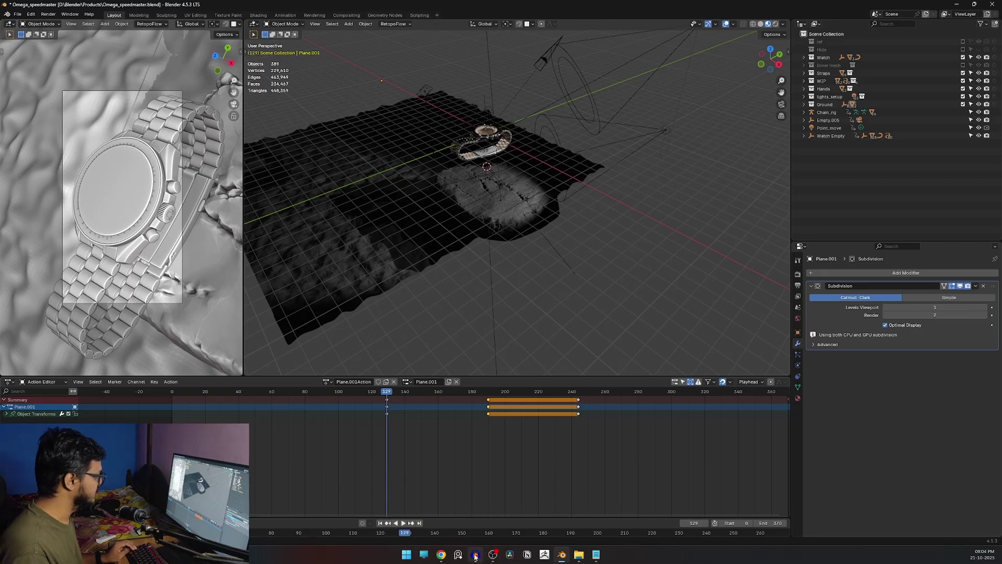
# Switch to the unsaved Blender scene with the sphere and add an area light with power 50 above and in front of it.
pyautogui.click(561, 553)
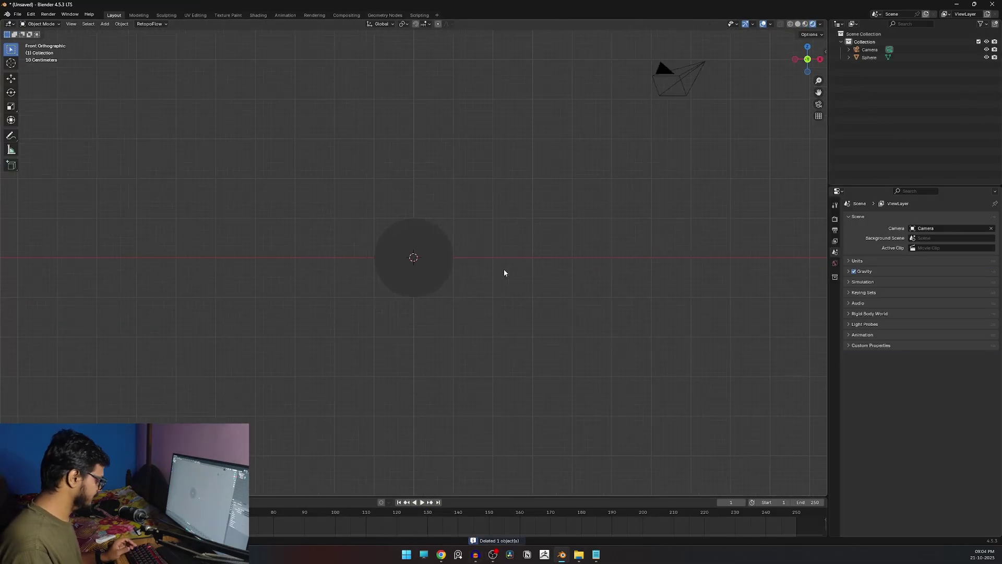
pyautogui.scroll(1, 504, 271)
pyautogui.hotkey('shift', 'a')
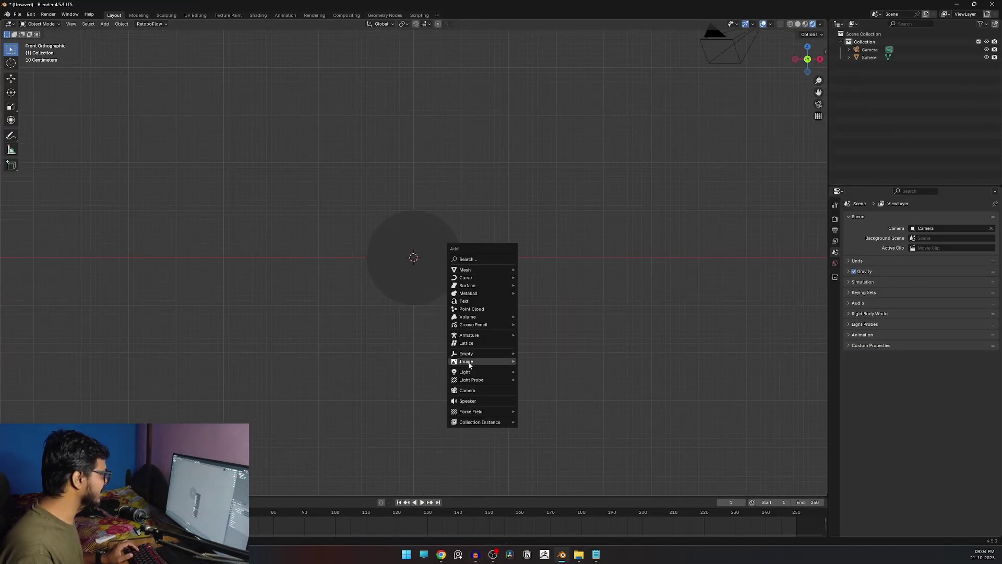
pyautogui.click(538, 403)
pyautogui.moveTo(537, 403); pyautogui.dragTo(518, 311, button='middle')
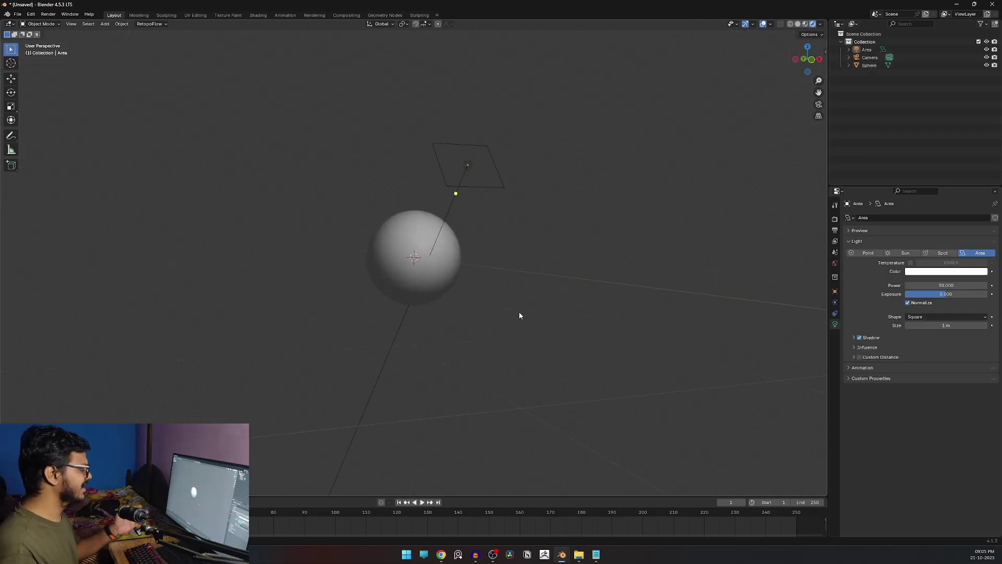
pyautogui.scroll(2, 519, 315)
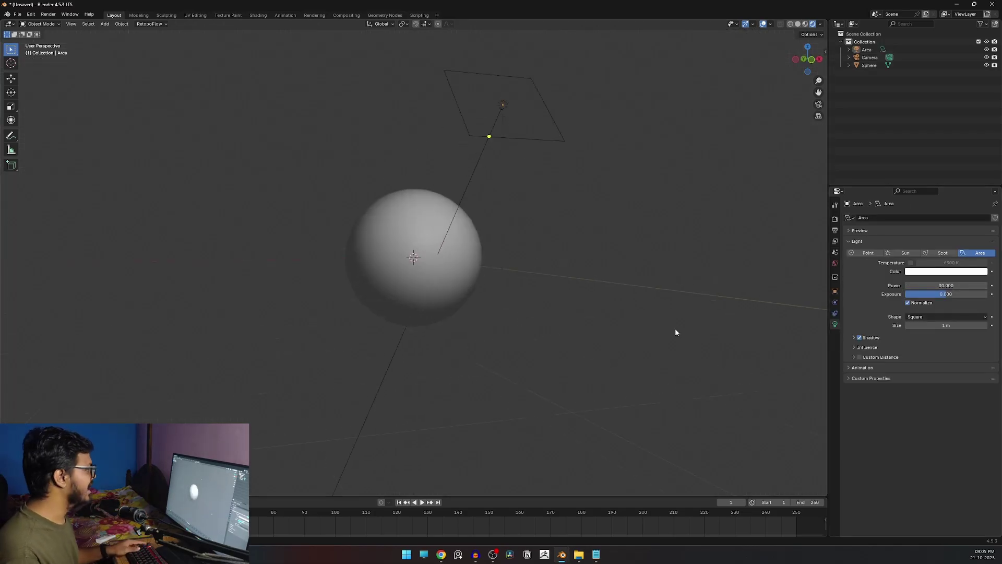
# Duplicate the area light, place the copy on the sphere's left side, tilt it toward the sphere and lower it.
pyautogui.hotkey('shift', 'd')
pyautogui.press('KP_1')
pyautogui.click(496, 228)
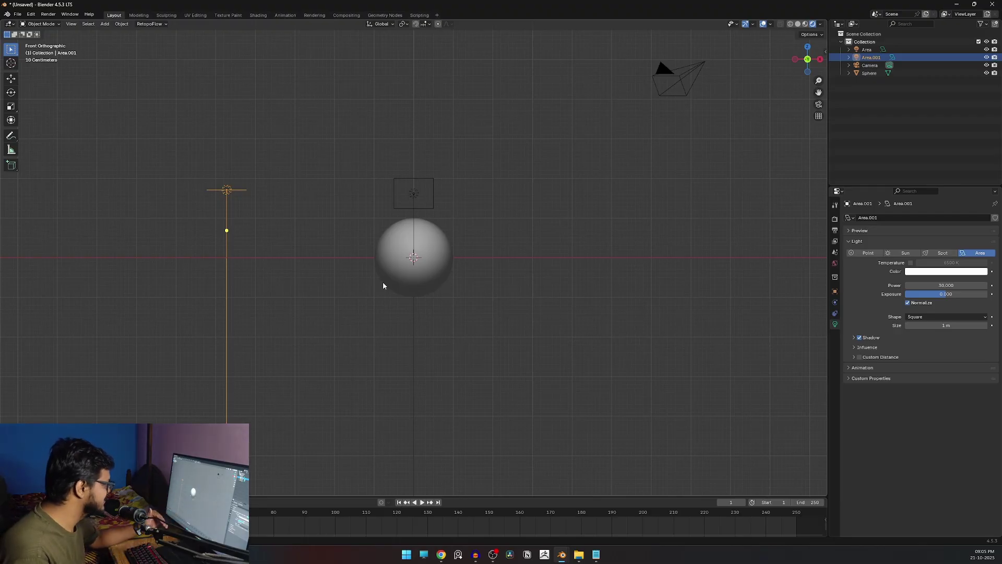
pyautogui.moveTo(415, 296); pyautogui.dragTo(464, 329, button='middle')
pyautogui.press('KP_1')
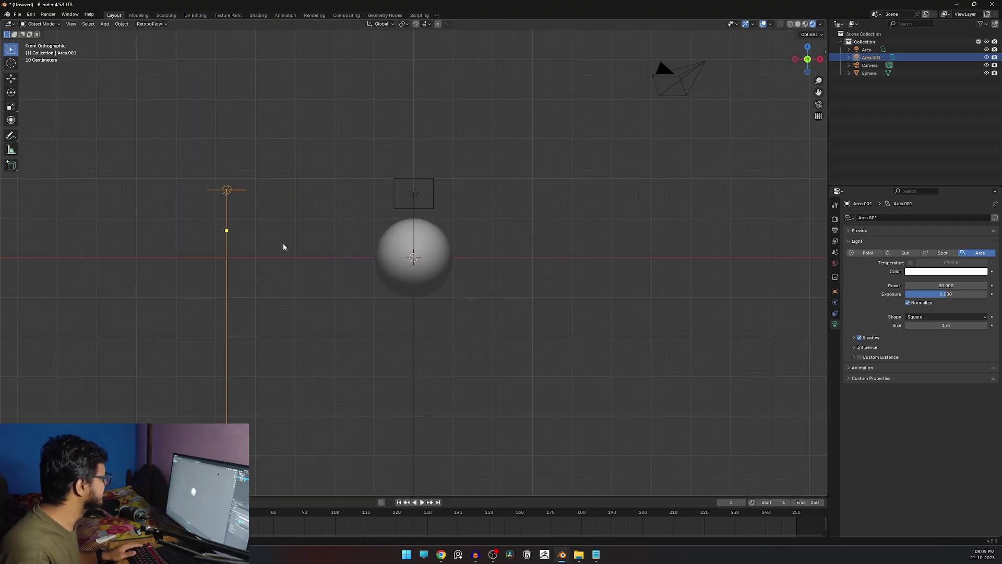
pyautogui.press('r')
pyautogui.click(542, 336)
pyautogui.press('g')
pyautogui.click(512, 413)
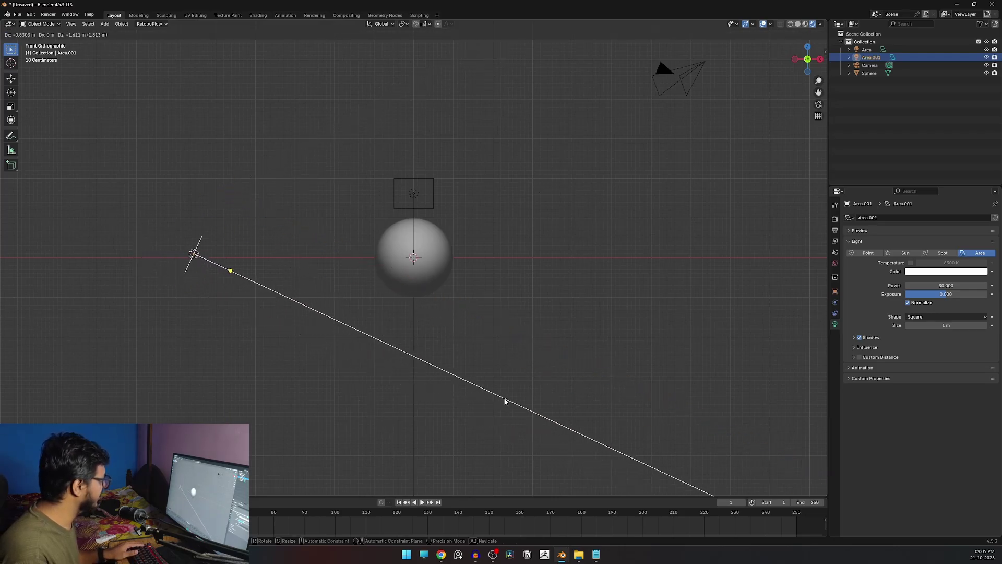
# Aim the duplicated area light at the sphere in top and front views, moving it farther from the sphere.
pyautogui.press('KP_7')
pyautogui.scroll(-1, 574, 376)
pyautogui.press('r')
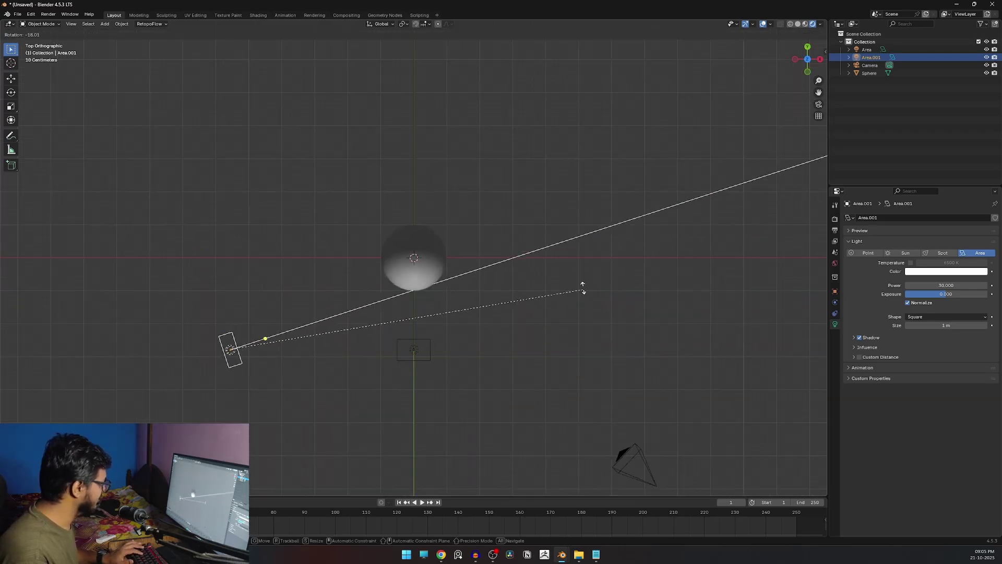
pyautogui.click(583, 280)
pyautogui.press('r')
pyautogui.click(511, 389)
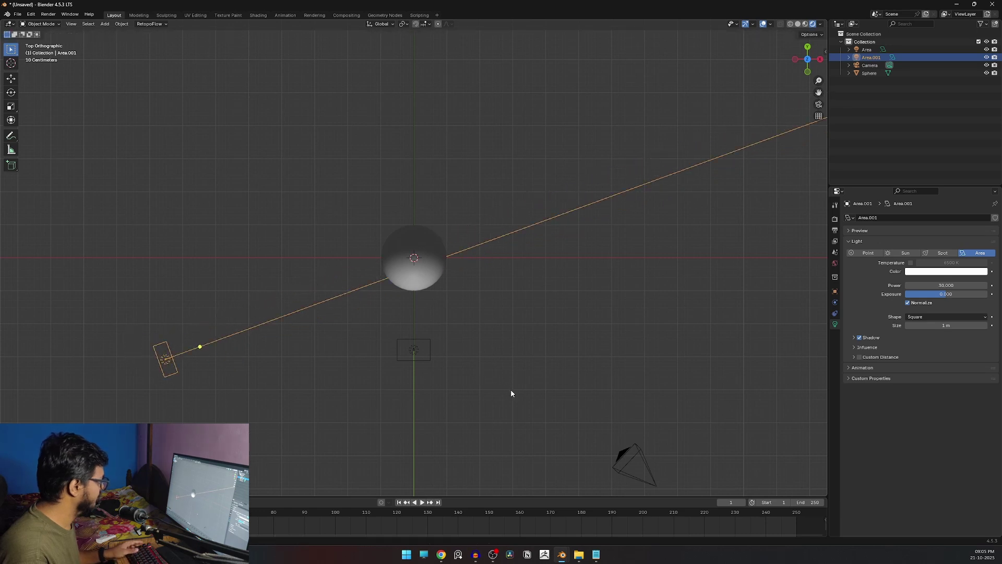
pyautogui.press('KP_1')
pyautogui.press('r')
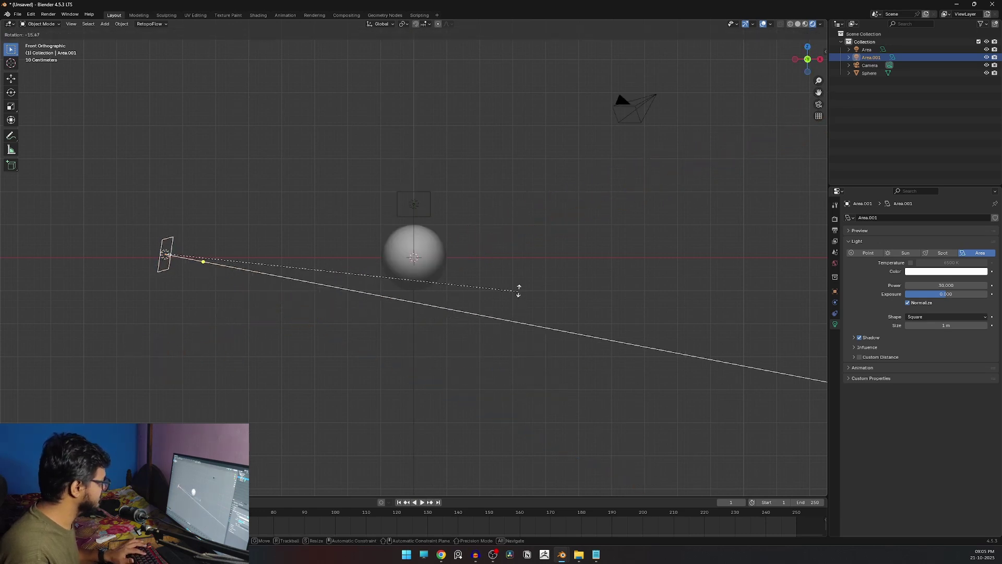
pyautogui.click(521, 258)
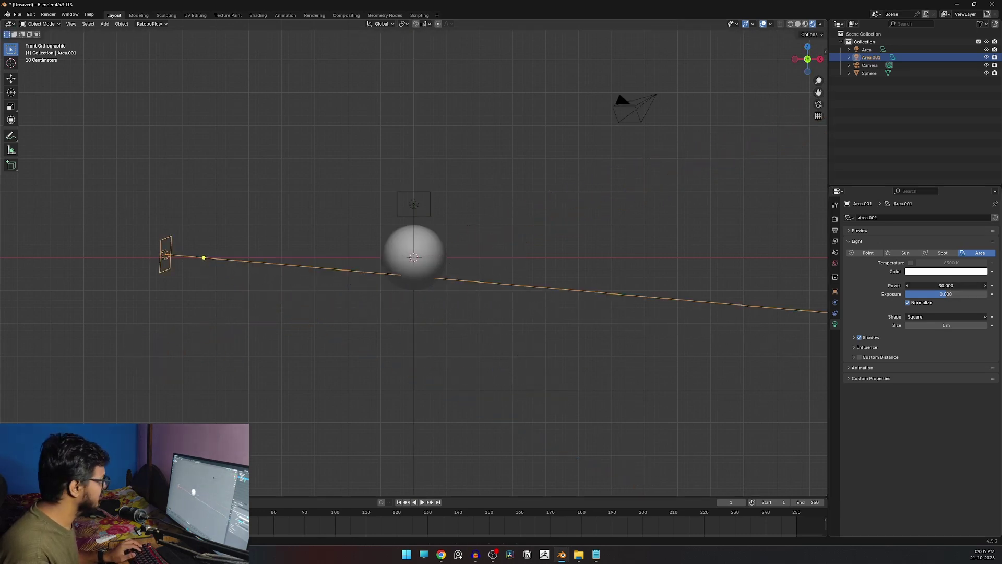
# Set the duplicated light's power to 98.7, and select the original area light above the sphere.
pyautogui.moveTo(945, 284)
pyautogui.mouseDown()
pyautogui.moveTo(969, 285)
pyautogui.moveTo(945, 285)
pyautogui.mouseUp()
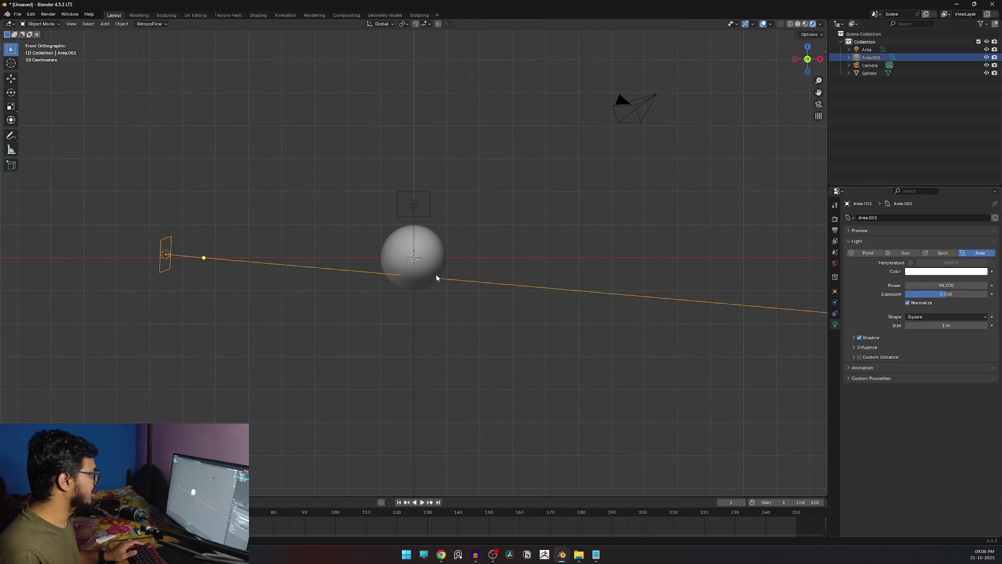
pyautogui.click(412, 210)
pyautogui.scroll(5, 460, 296)
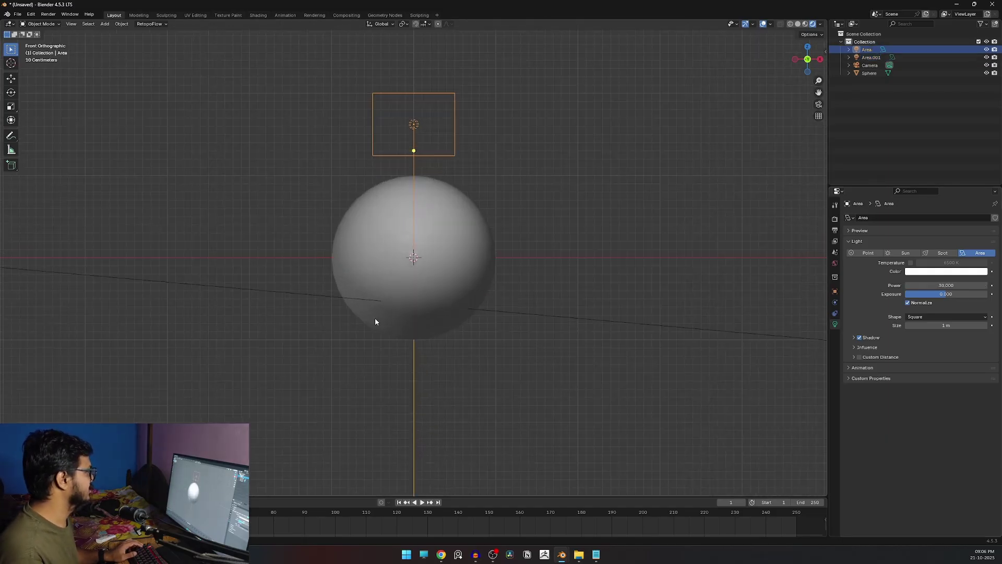
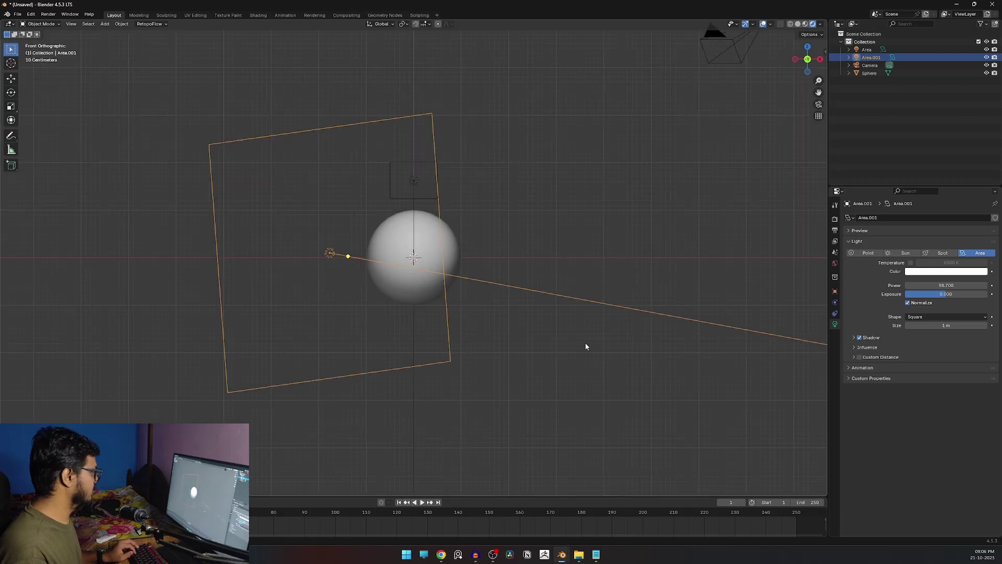
# Hide the viewport overlays and examine the soft shading on the sphere under the enlarged side light.
pyautogui.scroll(2, 510, 328)
pyautogui.scroll(2, 490, 236)
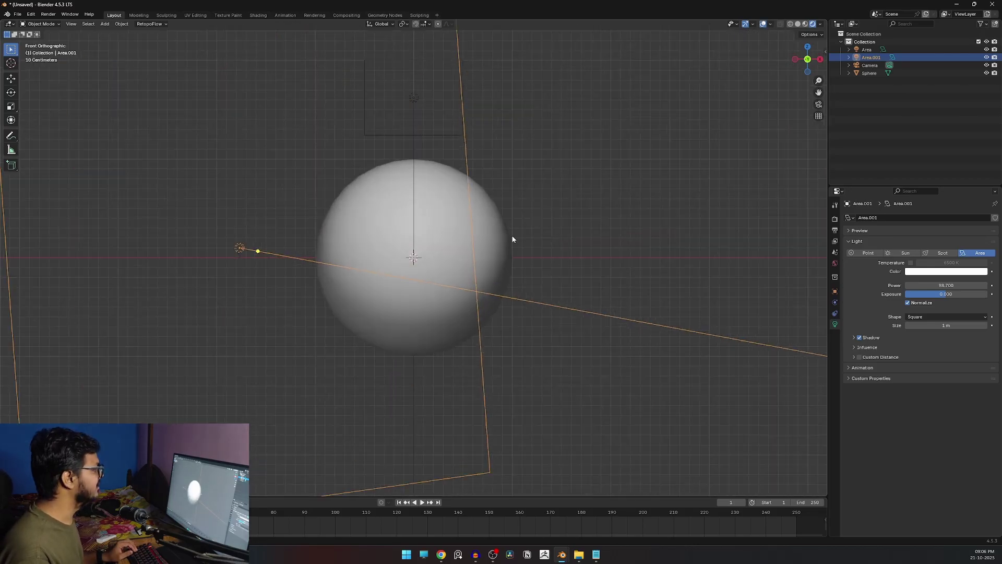
pyautogui.hotkey('shift', 'alt', 'z')
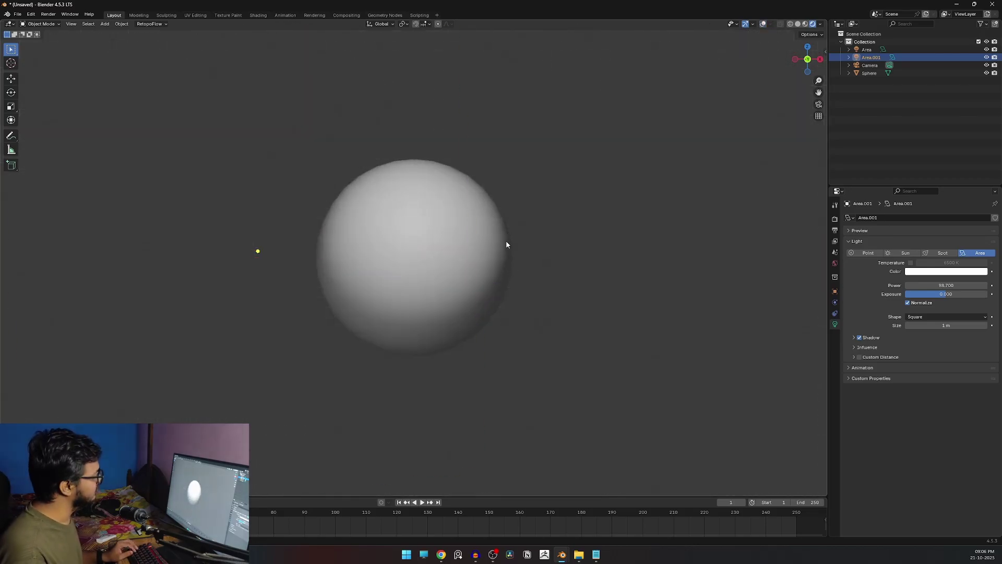
pyautogui.hotkey('shift', 'alt', 'z')
pyautogui.hotkey('shift', 'alt', 'z')
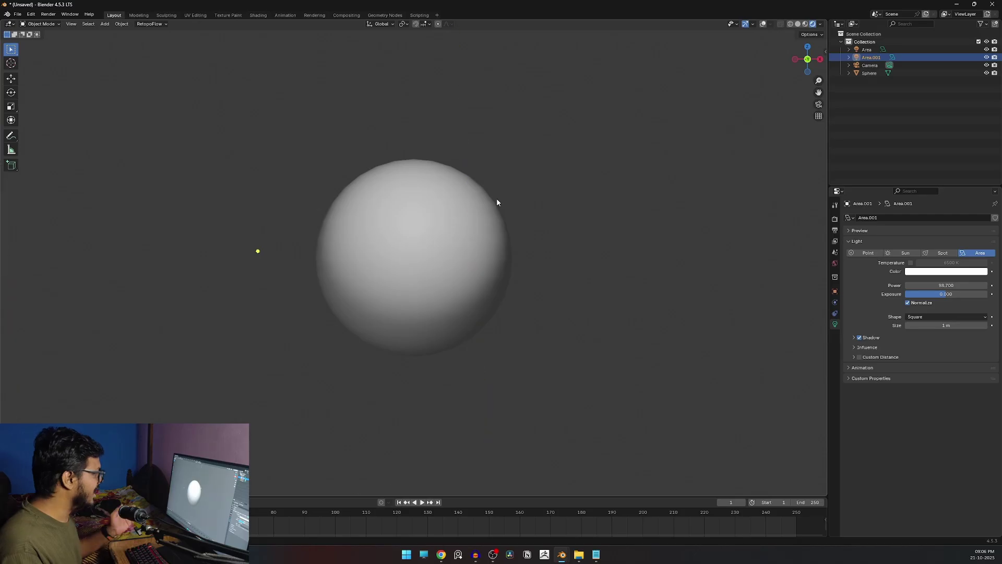
# Restore the viewport overlays and add a point light above the sphere's right side, raising its power and setting its radius to 1.02 m.
pyautogui.hotkey('shift', 'alt', 'z')
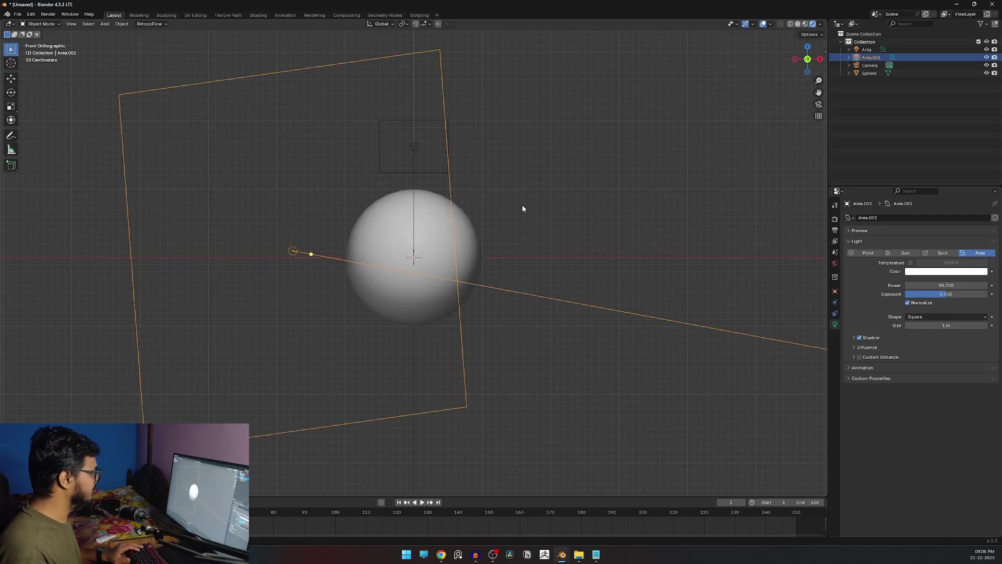
pyautogui.hotkey('shift', 'a')
pyautogui.moveTo(522, 205)
pyautogui.click(593, 206)
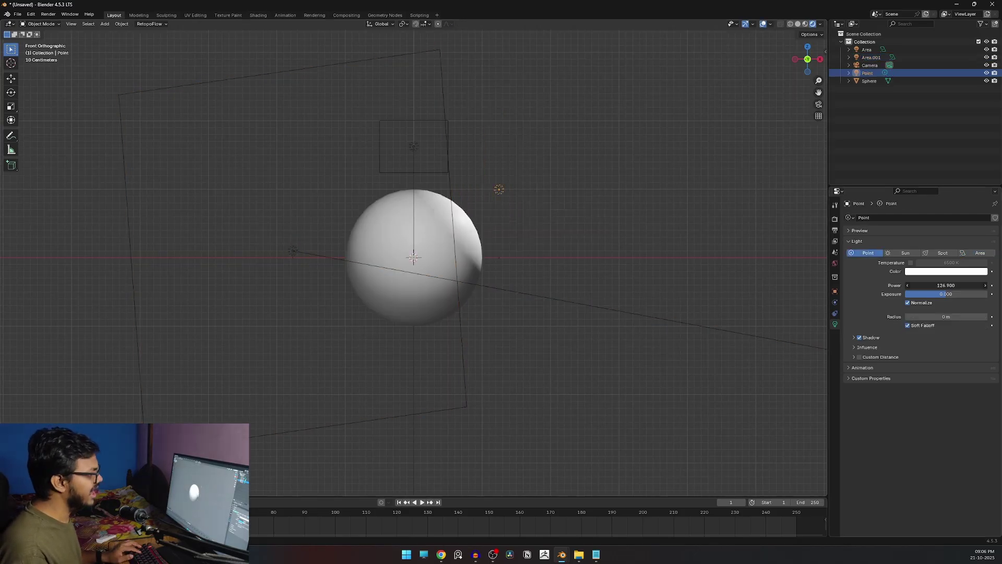
pyautogui.moveTo(945, 285); pyautogui.dragTo(958, 316)
# Move the point light behind the sphere in the top view and check its placement through the camera.
pyautogui.press('KP_7')
pyautogui.press('g')
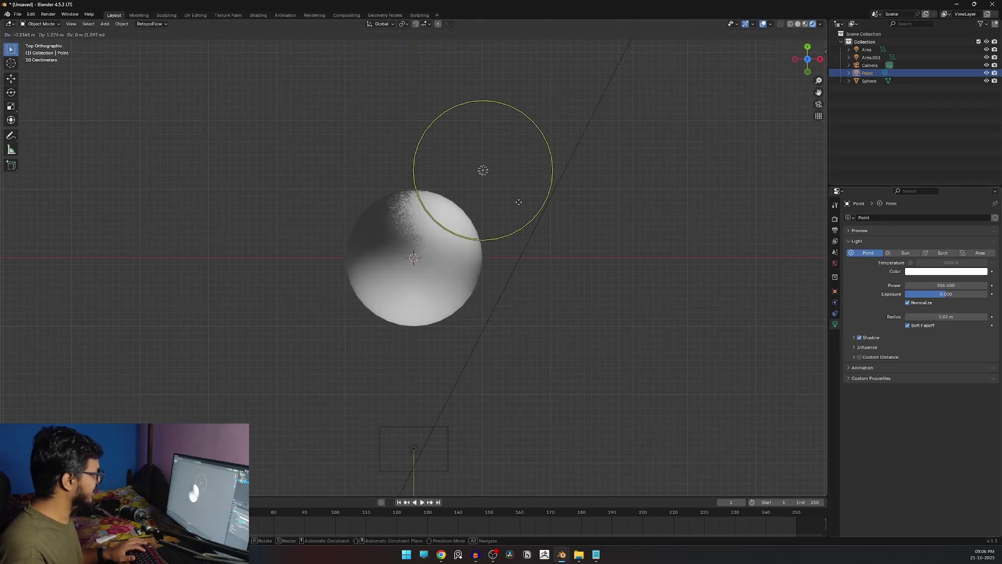
pyautogui.click(509, 123)
pyautogui.press('KP_0')
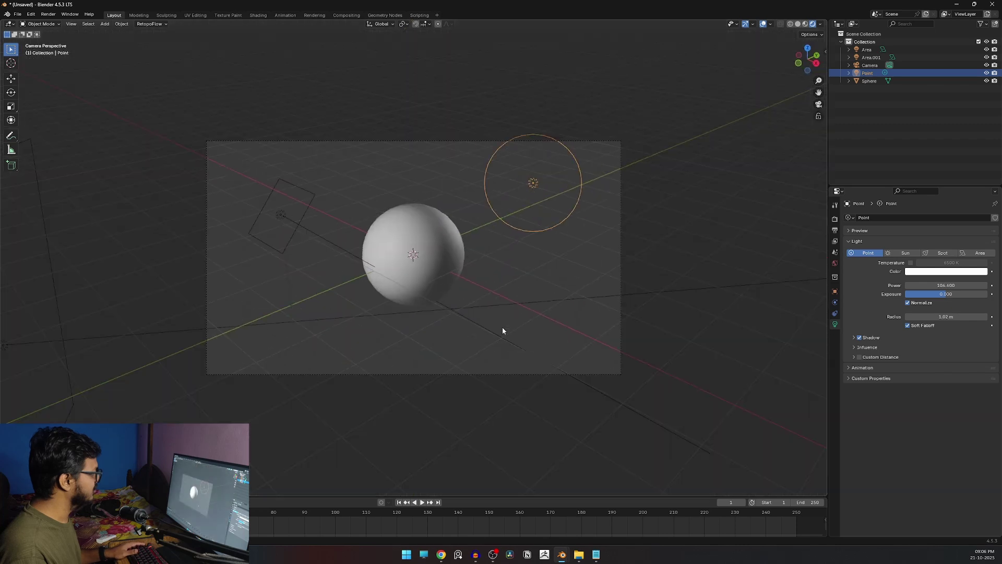
# Compare the sphere's edge in the front view with the point light hidden and shown, and without viewport overlays.
pyautogui.press('KP_1')
pyautogui.scroll(1, 518, 293)
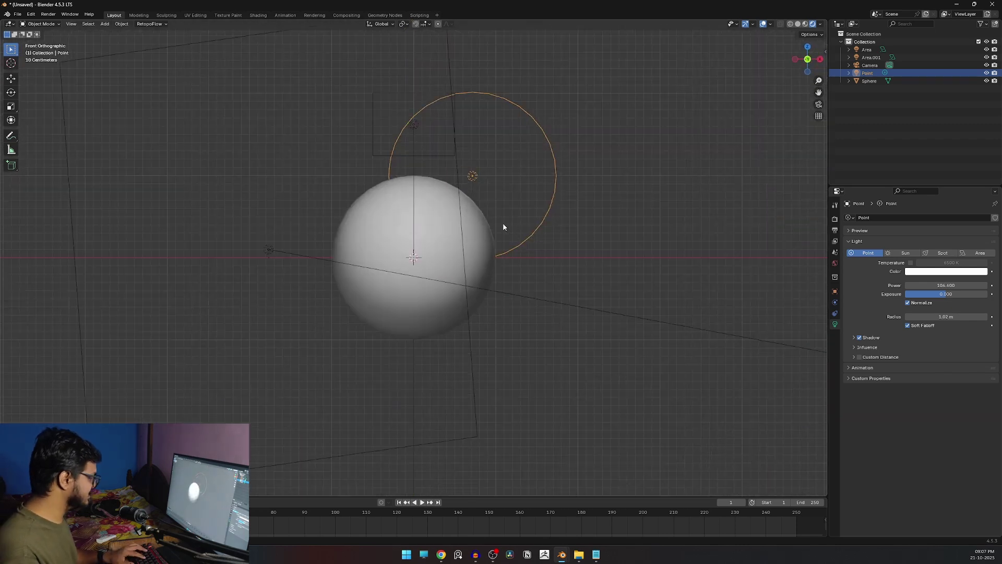
pyautogui.press('h')
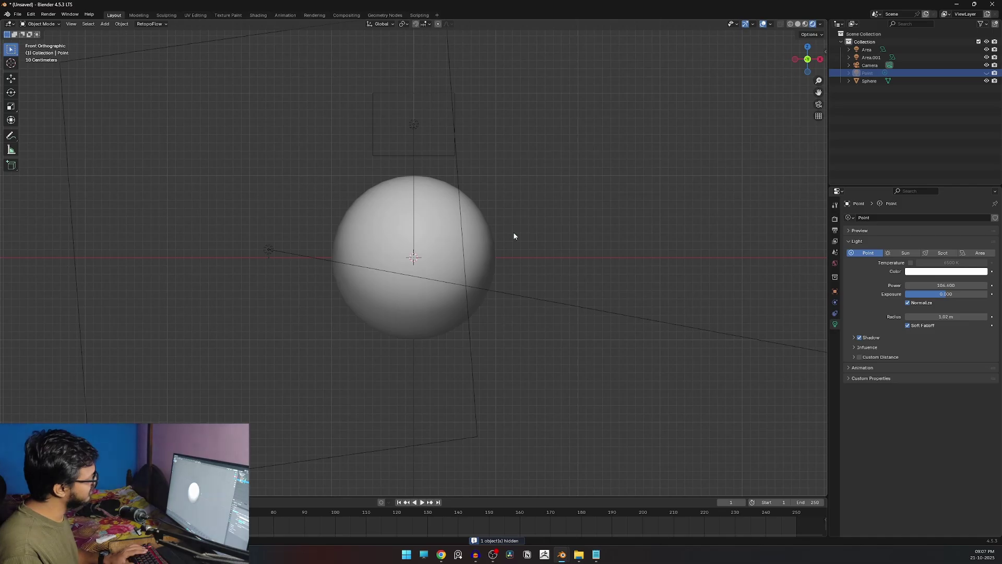
pyautogui.hotkey('alt', 'h')
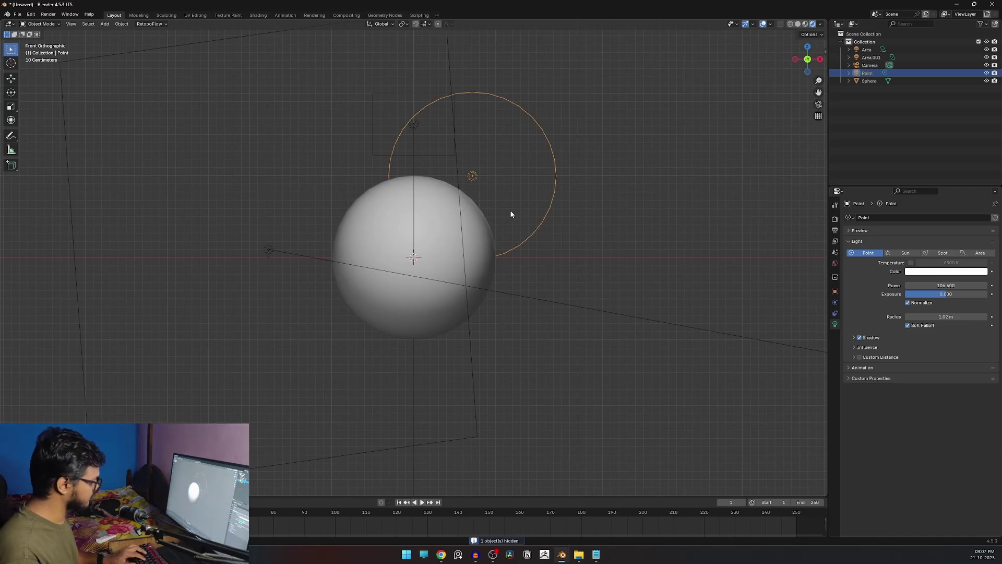
pyautogui.hotkey('alt', 'a')
pyautogui.hotkey('shift', 'alt', 'z')
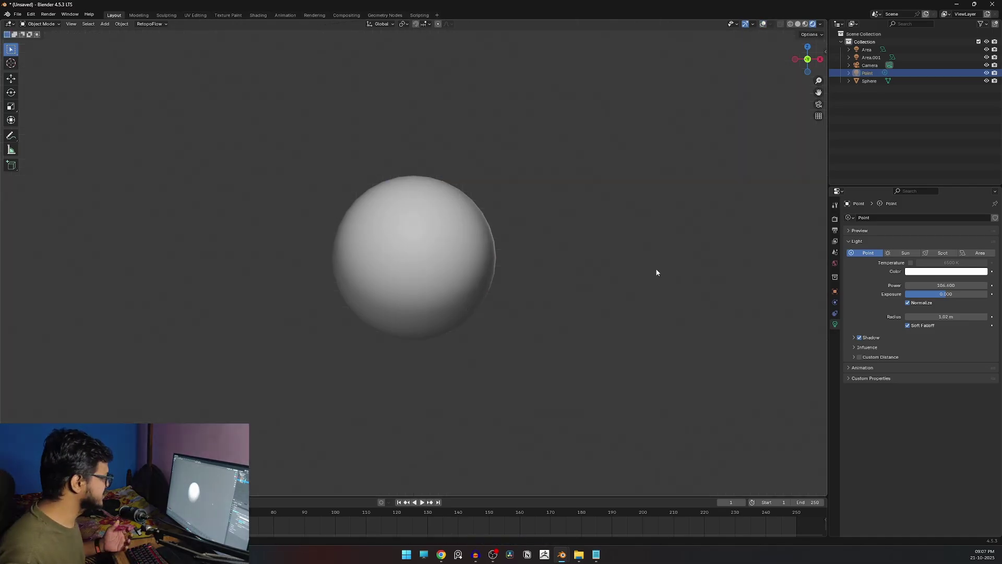
# Close the sphere test scene and return to the Omega_speedmaster file, viewing the watch and rock from around and through the camera.
pyautogui.hotkey('ctrl', 'q')
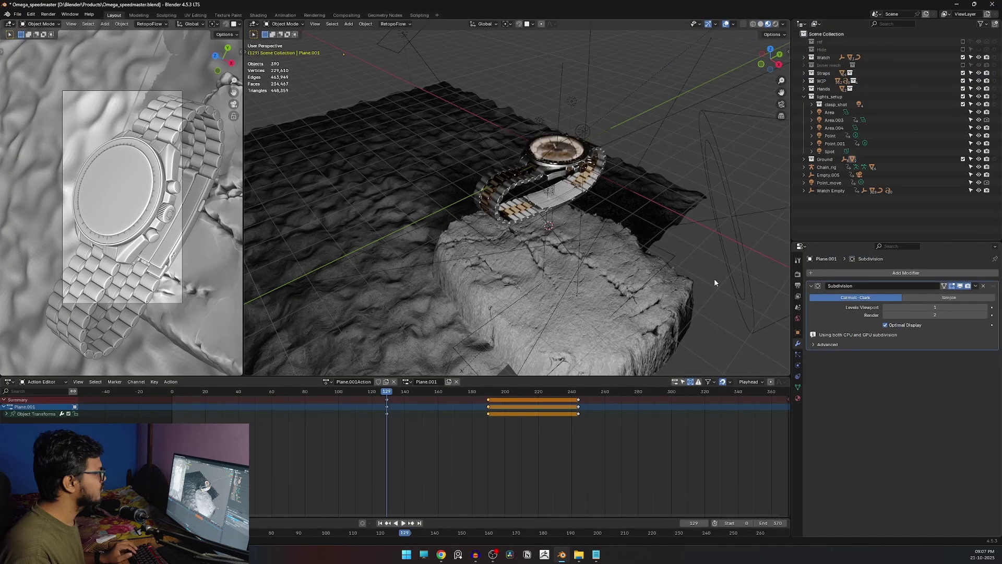
pyautogui.moveTo(649, 218); pyautogui.dragTo(598, 209, button='middle')
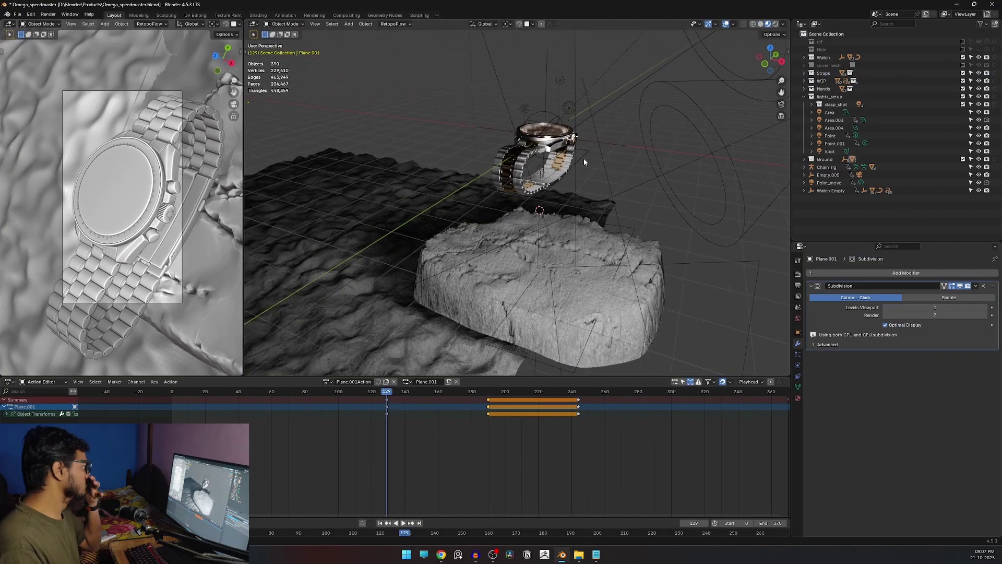
pyautogui.moveTo(564, 180); pyautogui.dragTo(604, 160, button='middle')
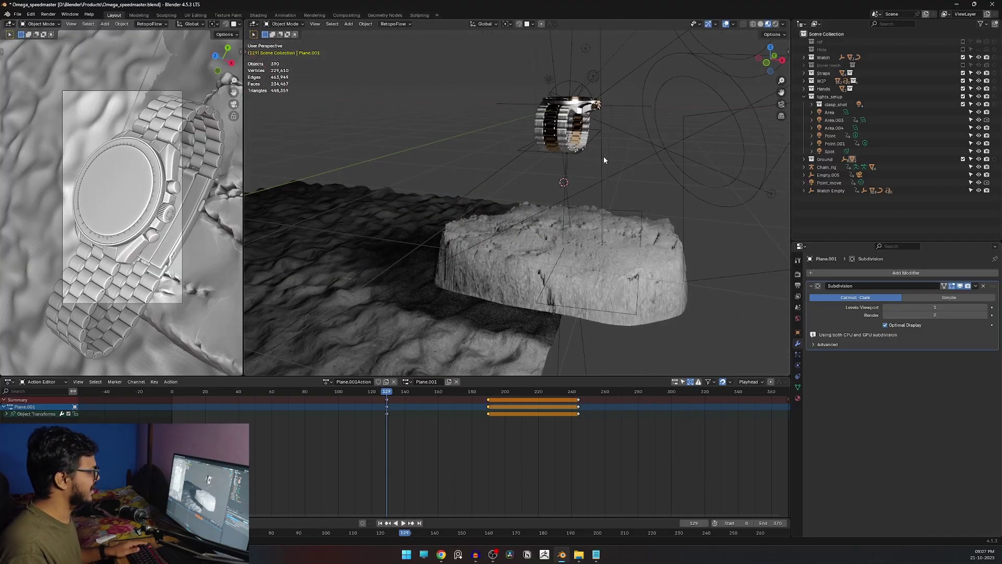
pyautogui.press('KP_0')
# Unhide the two hidden lights in the clasp_shot light collection and collapse the collection again.
pyautogui.click(811, 105)
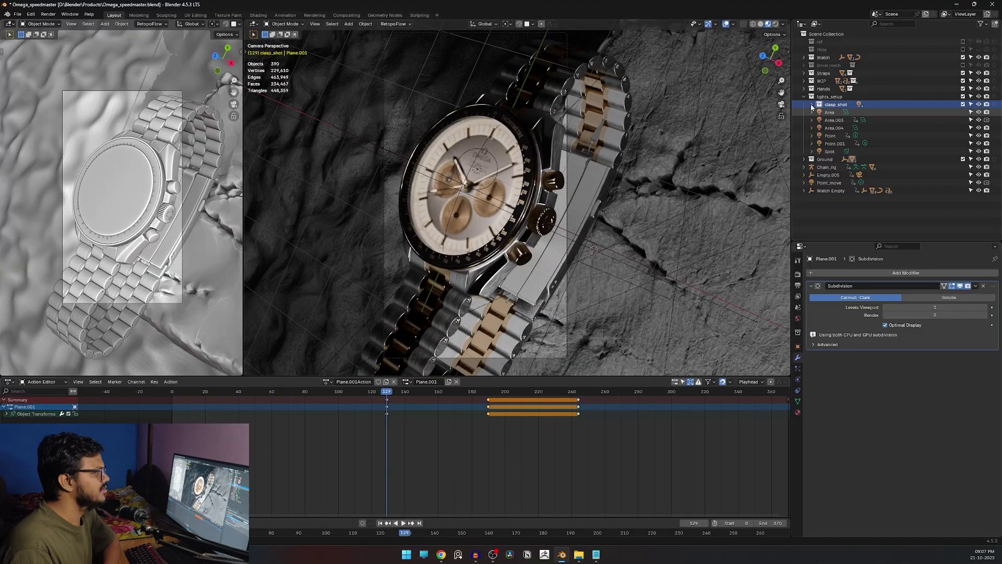
pyautogui.click(812, 105)
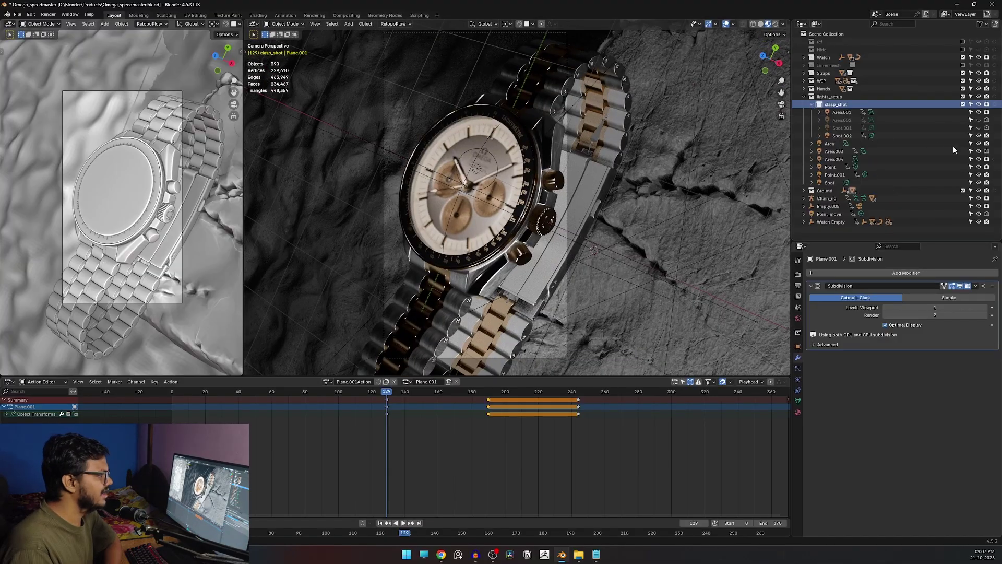
pyautogui.click(978, 128)
pyautogui.click(979, 120)
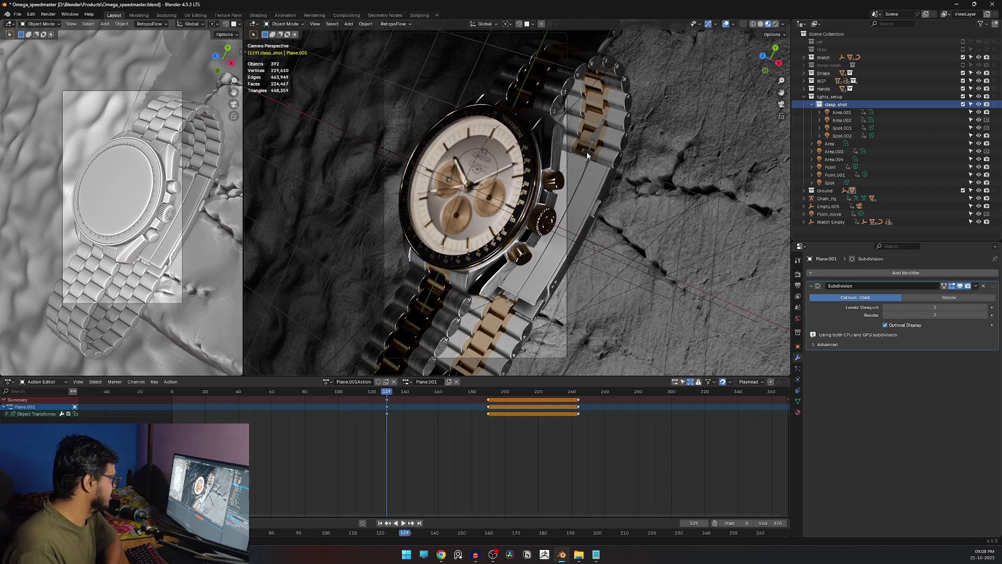
pyautogui.scroll(-2, 483, 170)
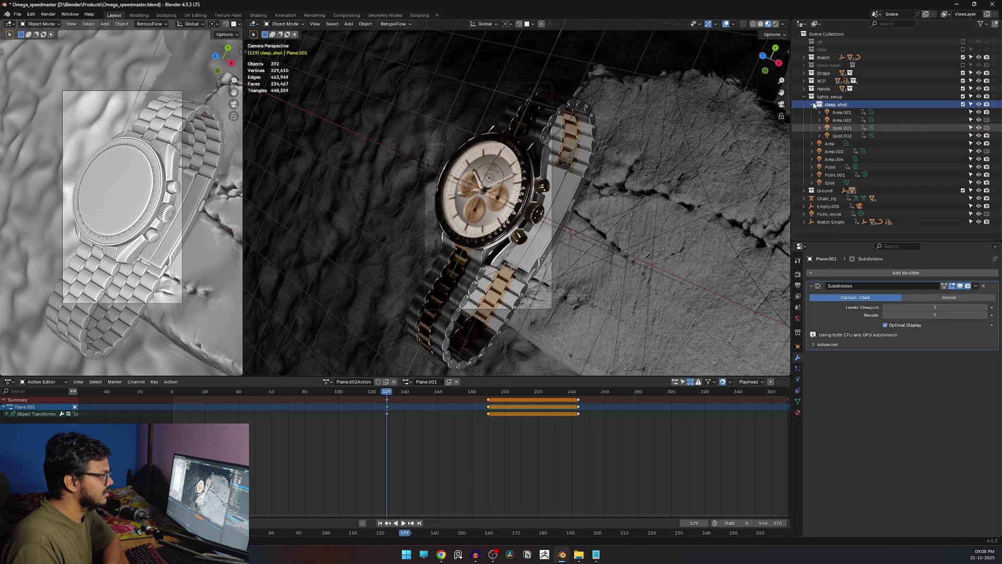
pyautogui.click(812, 104)
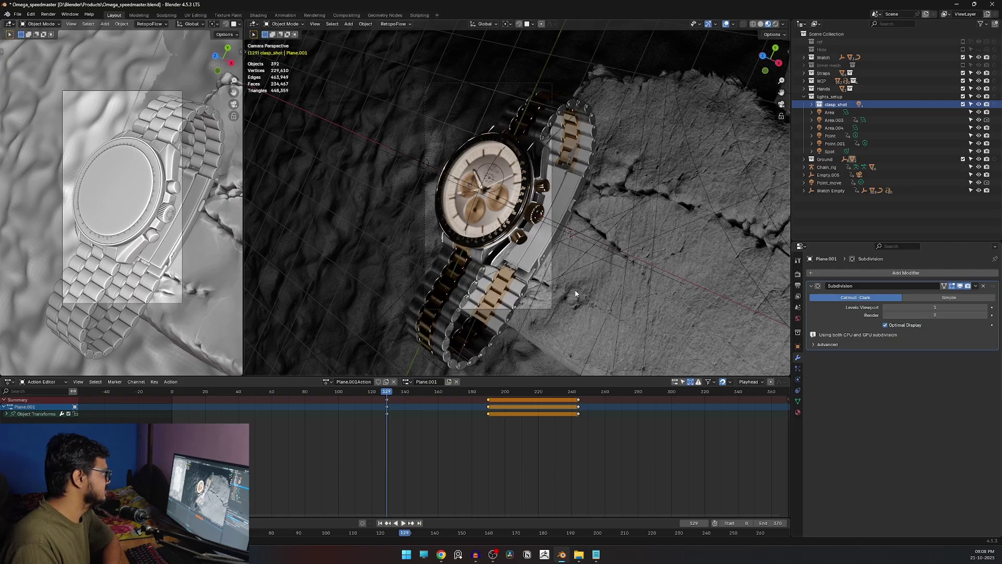
# View the light setup from the front, open the world shader nodes and link the upper Background node to the Mix Shader.
pyautogui.press('KP_0')
pyautogui.press('KP_1')
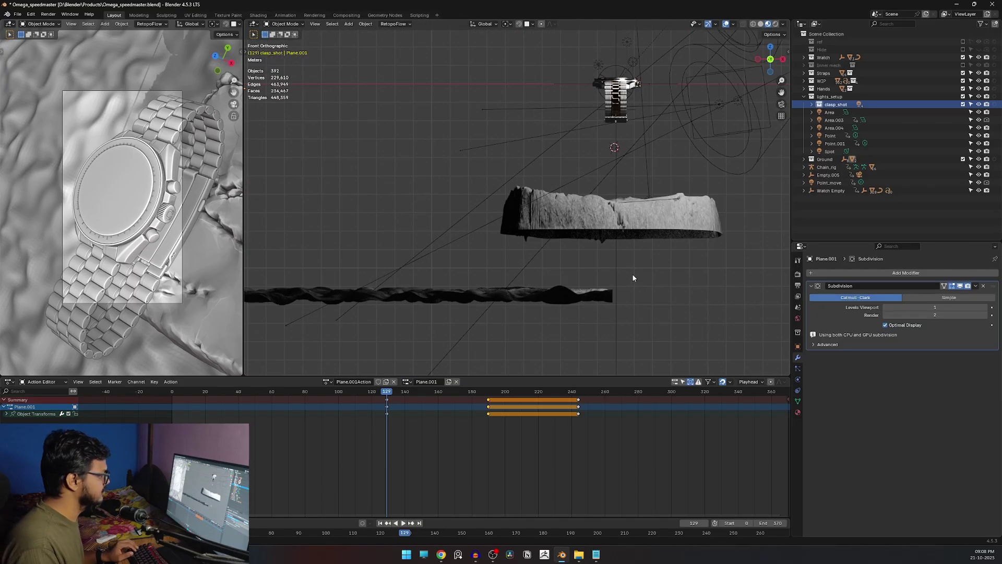
pyautogui.scroll(-1, 633, 277)
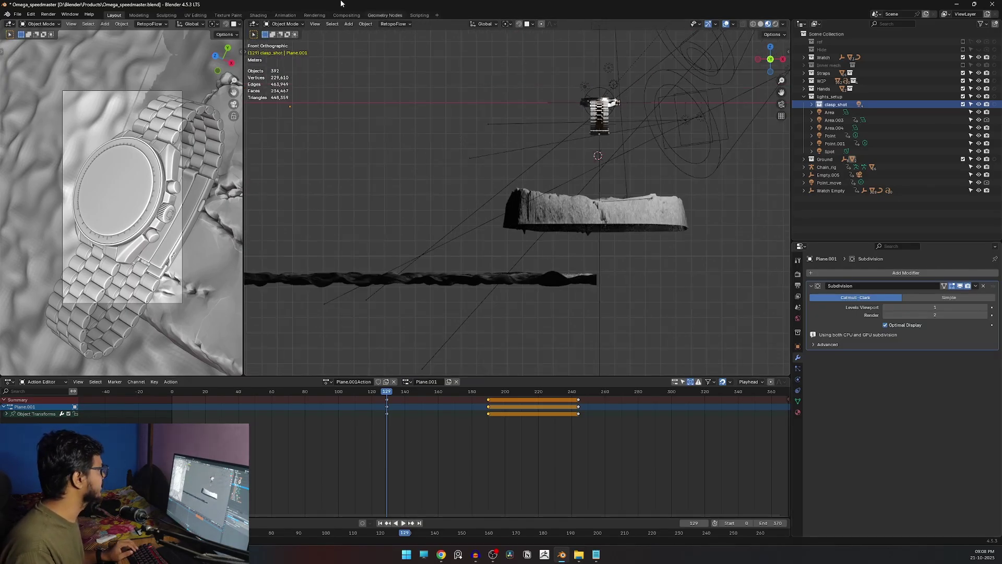
pyautogui.click(258, 15)
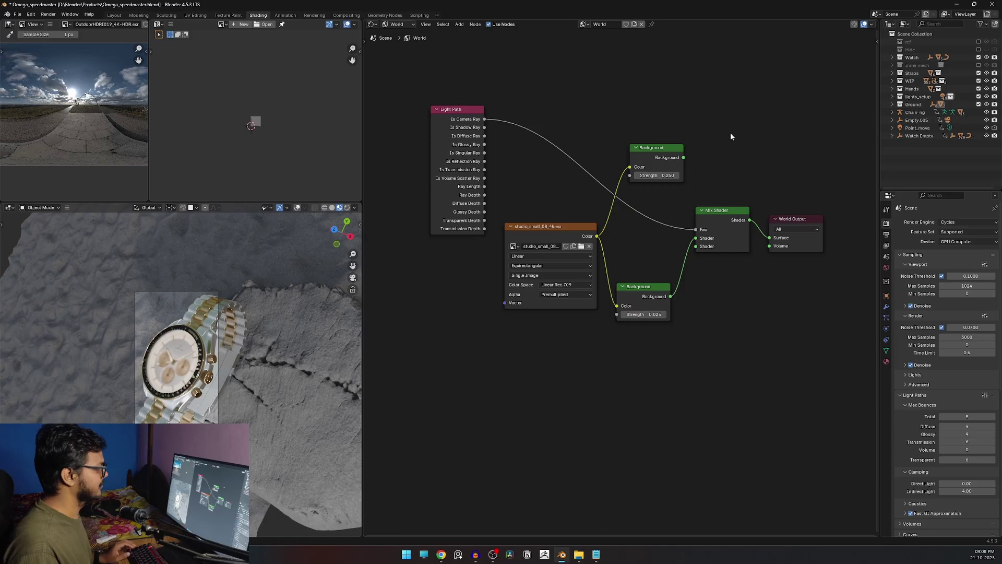
pyautogui.moveTo(683, 157); pyautogui.dragTo(696, 238)
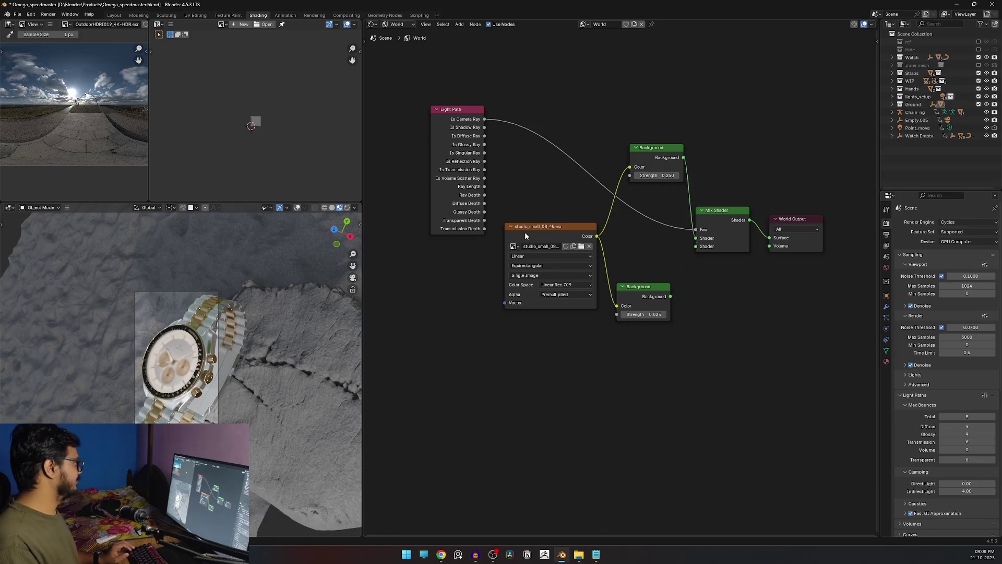
# Display the studio_small_08_4k.exr environment image in an enlarged preview and set the upper Background strength to 1.
pyautogui.moveTo(149, 123); pyautogui.dragTo(334, 124)
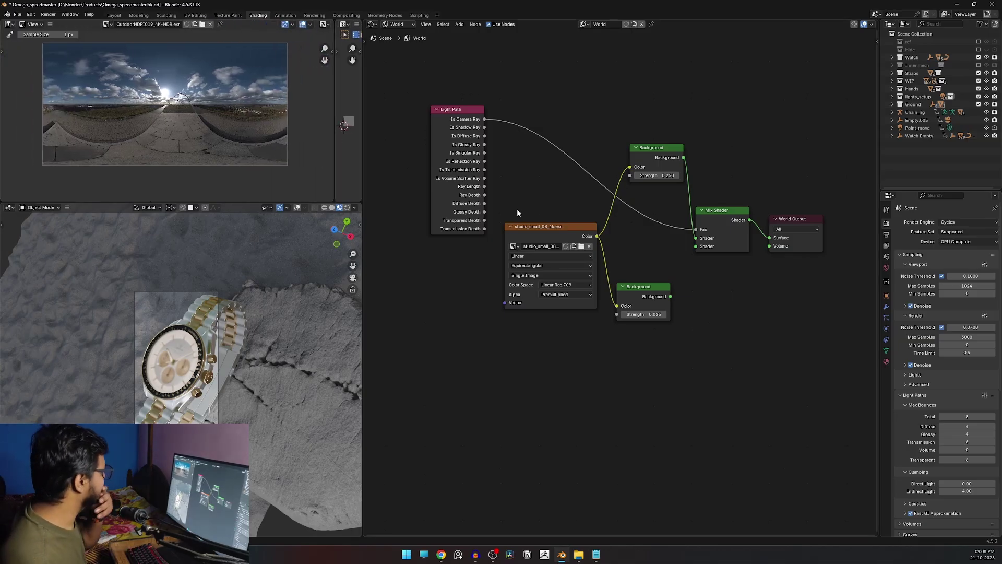
pyautogui.click(538, 227)
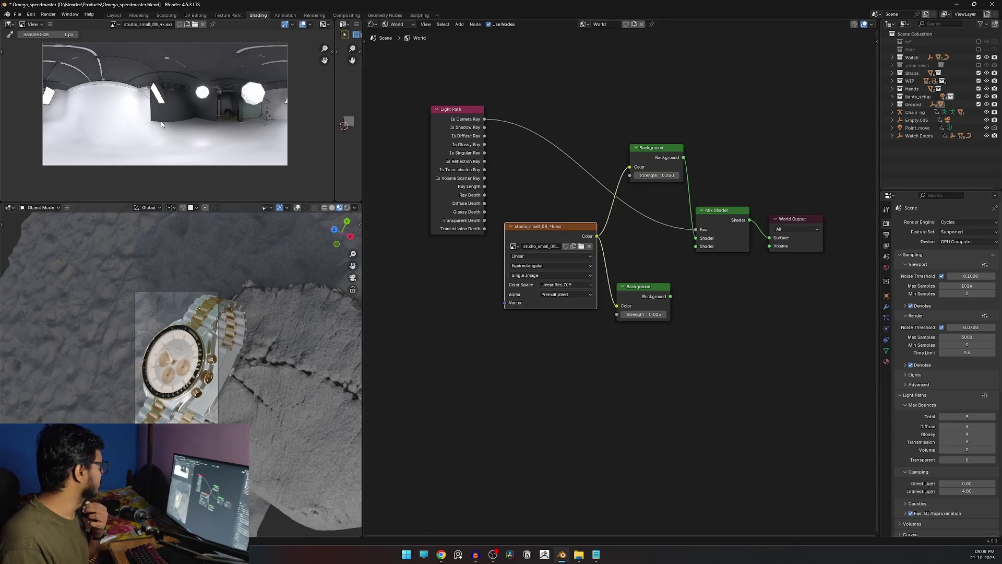
pyautogui.click(662, 176)
pyautogui.write('1')
pyautogui.press('Return')
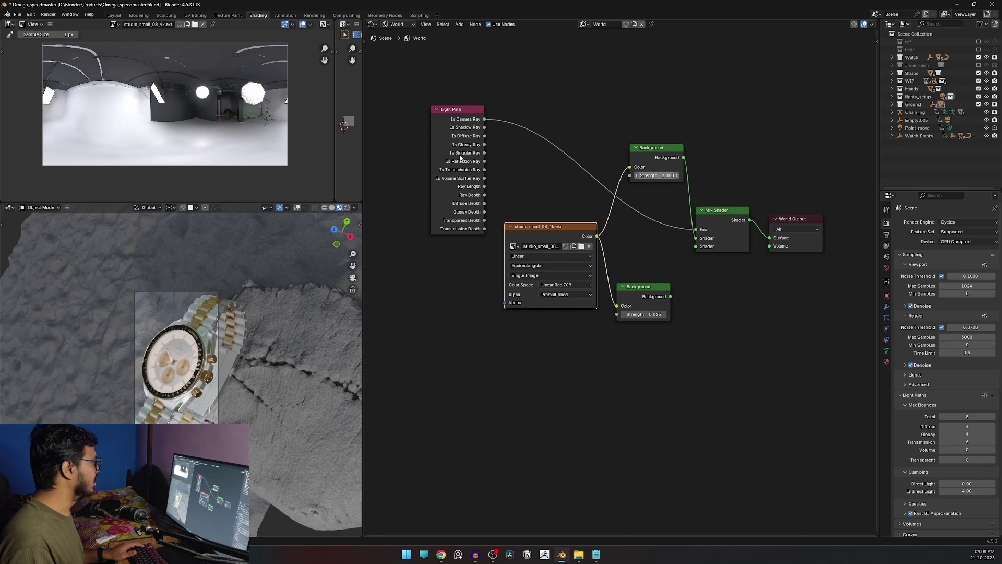
# Disable the lights_setup collection and reduce the upper Background strength to 0 to view the scene without lighting.
pyautogui.moveTo(259, 403); pyautogui.dragTo(266, 349, button='middle')
pyautogui.press('`')
pyautogui.click(192, 287)
pyautogui.scroll(2, 266, 348)
pyautogui.moveTo(668, 176); pyautogui.dragTo(621, 180)
pyautogui.moveTo(211, 386); pyautogui.dragTo(267, 364, button='middle')
# Set the upper Background strength to 1 and inspect the HDRI lighting on the watch and rock.
pyautogui.click(666, 175)
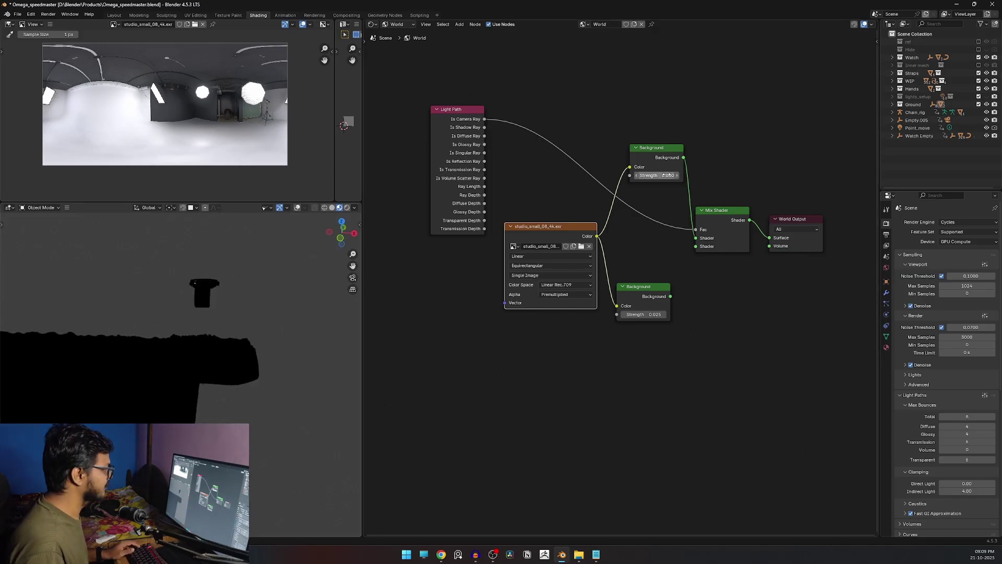
pyautogui.write('1')
pyautogui.press('Return')
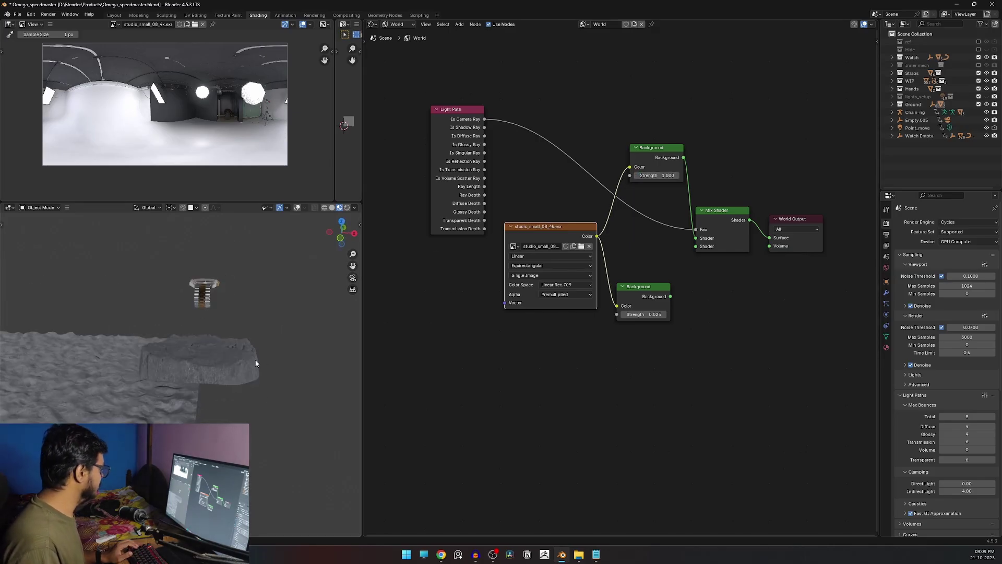
pyautogui.moveTo(167, 353); pyautogui.dragTo(207, 371, button='middle')
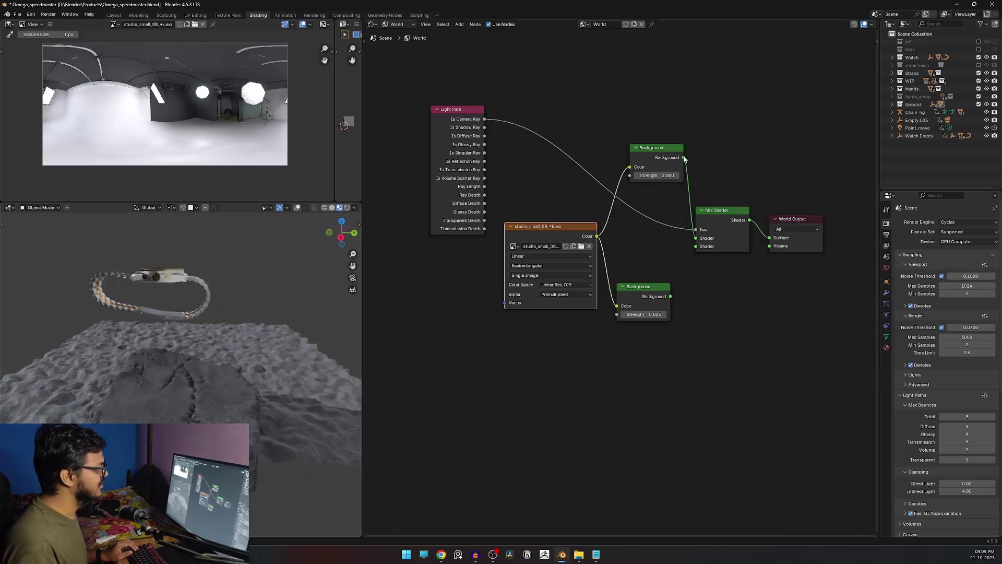
# Connect the Background node of strength 1 directly to the World Output and line it up with the HDRI node, moving unused nodes aside.
pyautogui.moveTo(684, 158); pyautogui.dragTo(769, 237)
pyautogui.moveTo(658, 148); pyautogui.dragTo(703, 284)
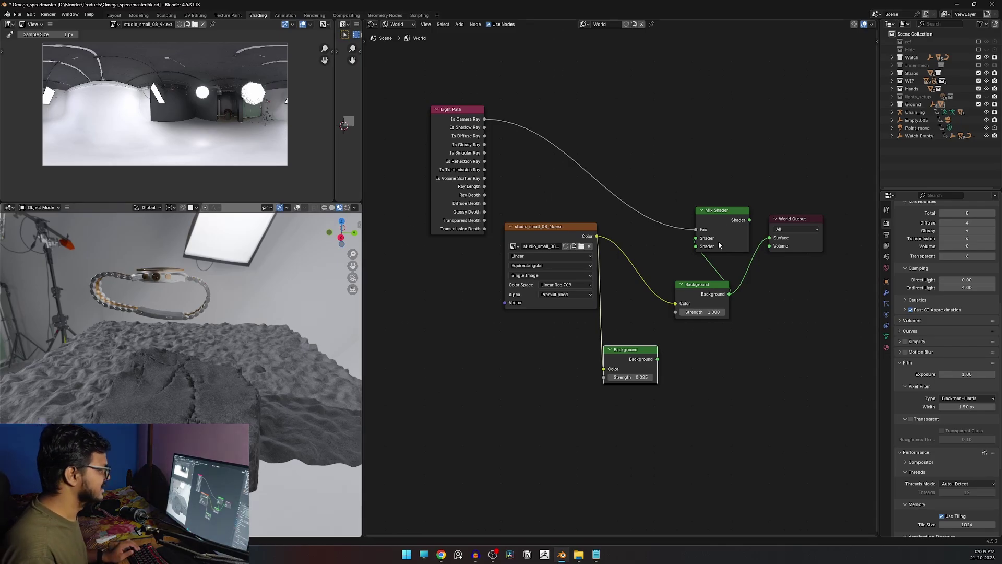
pyautogui.moveTo(721, 236); pyautogui.dragTo(673, 80)
pyautogui.moveTo(628, 350); pyautogui.dragTo(457, 542)
pyautogui.moveTo(548, 190); pyautogui.dragTo(554, 242)
pyautogui.moveTo(796, 186); pyautogui.dragTo(804, 204)
pyautogui.moveTo(706, 255); pyautogui.dragTo(693, 236)
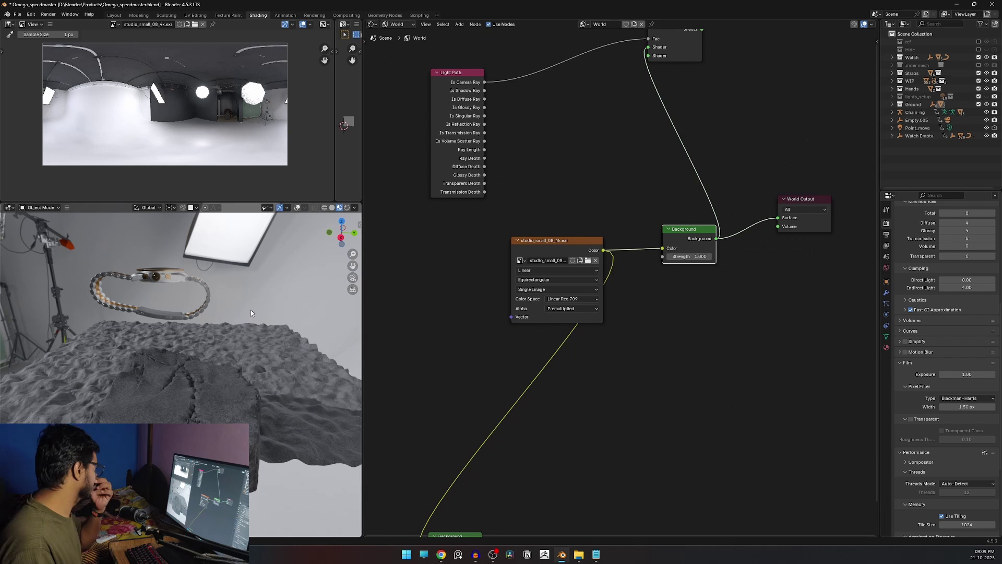
# Insert the Mix Shader between the Background node and the World Output, and reposition the Light Path node.
pyautogui.moveTo(251, 309); pyautogui.dragTo(156, 339, button='middle')
pyautogui.scroll(-4, 125, 364)
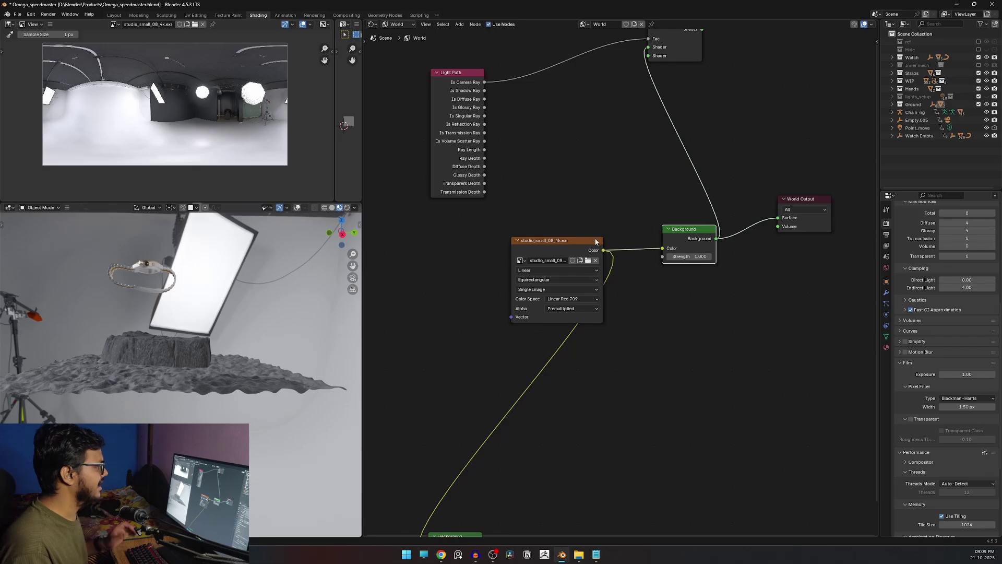
pyautogui.moveTo(701, 230); pyautogui.dragTo(670, 245)
pyautogui.moveTo(671, 49); pyautogui.dragTo(730, 242)
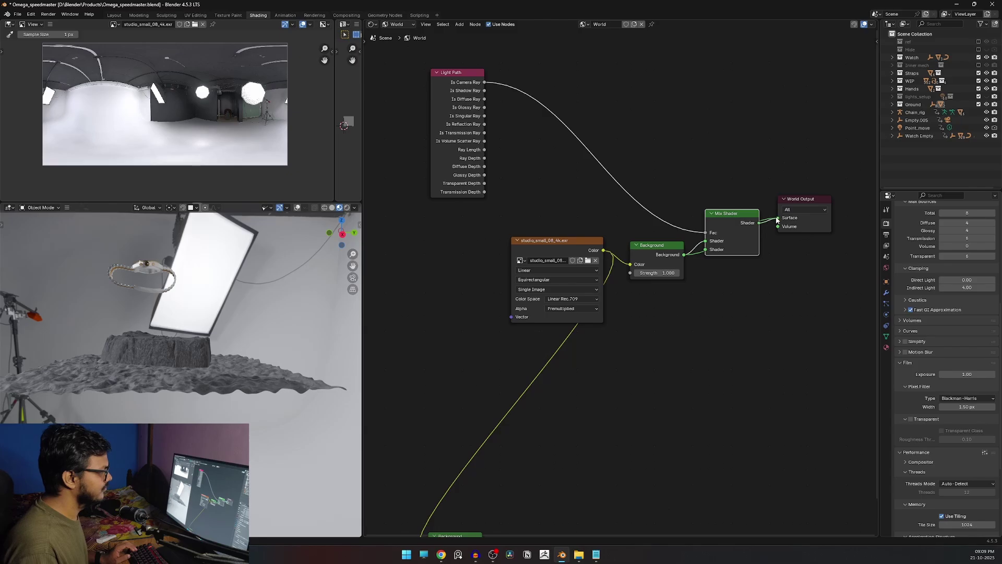
pyautogui.moveTo(459, 75); pyautogui.dragTo(455, 89)
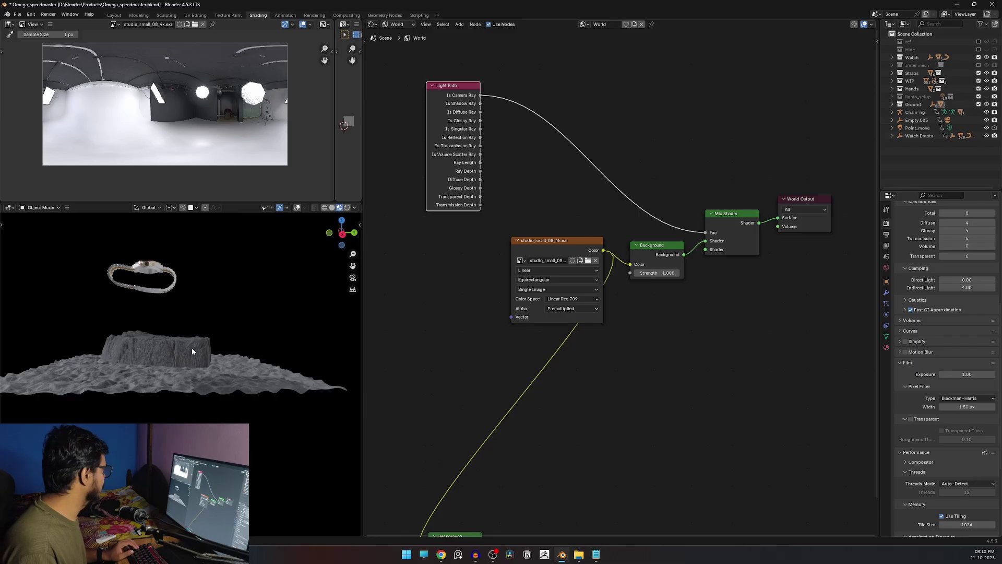
# Enable the transparent film option in the render settings.
pyautogui.moveTo(192, 348); pyautogui.dragTo(268, 305, button='middle')
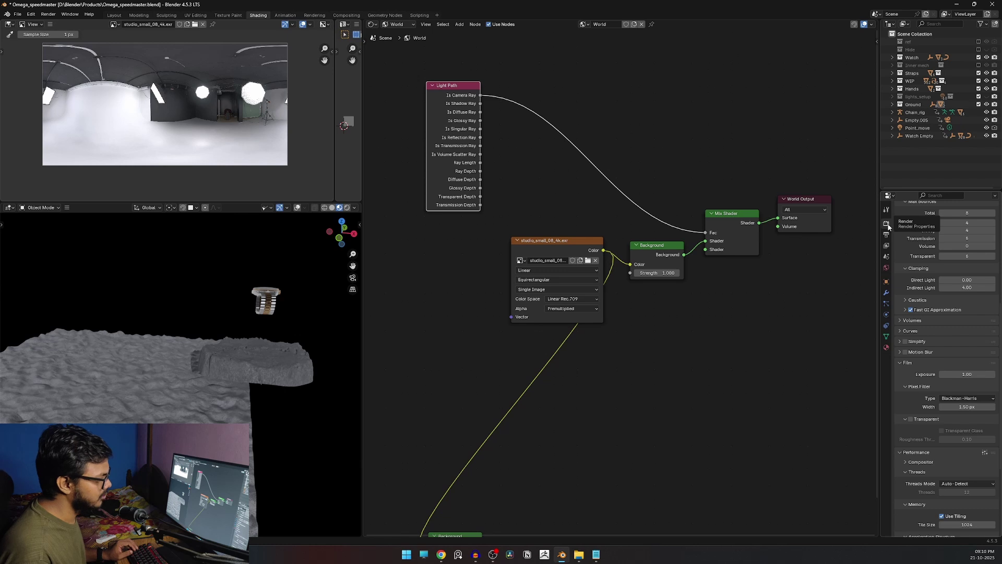
pyautogui.scroll(-5, 947, 255)
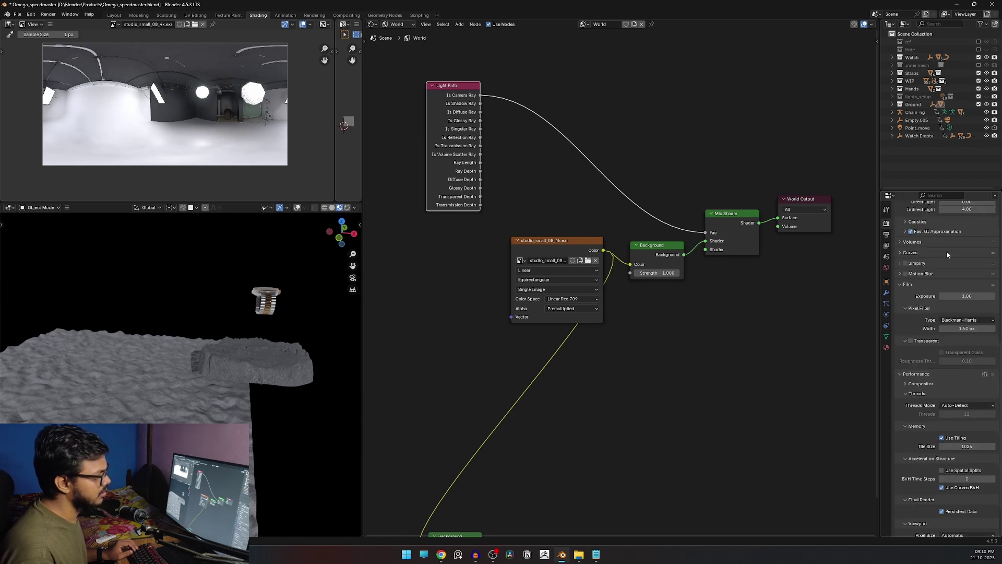
pyautogui.scroll(-3, 947, 254)
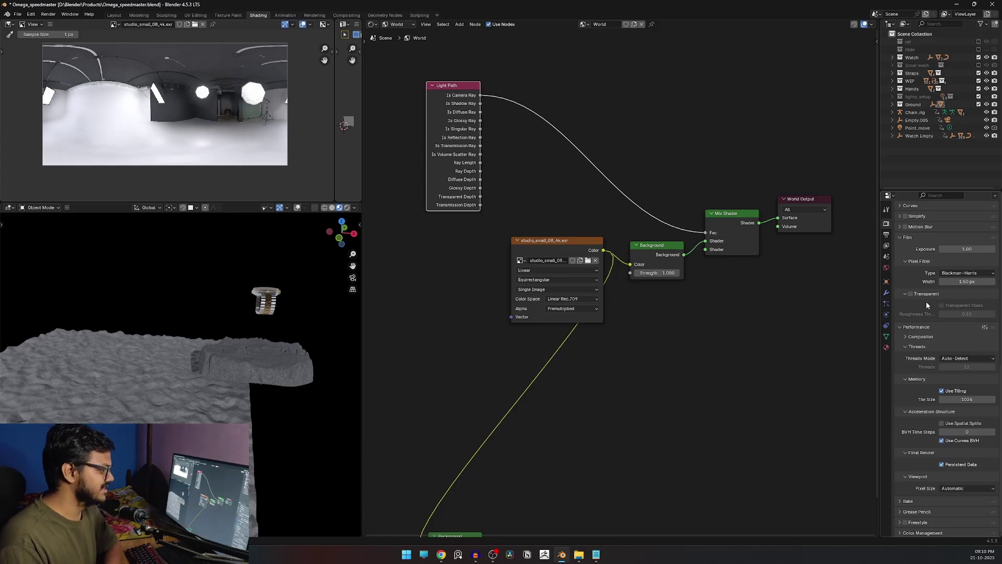
pyautogui.click(910, 294)
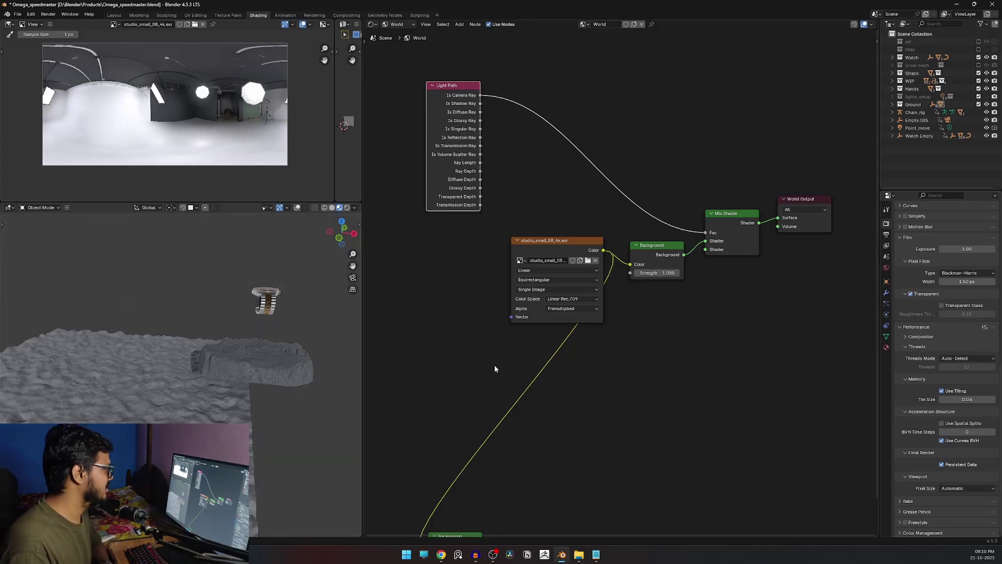
# Switch the shader editor from World to Object and view the material nodes of the gold strap link and the rock.
pyautogui.moveTo(288, 371); pyautogui.dragTo(276, 374, button='middle')
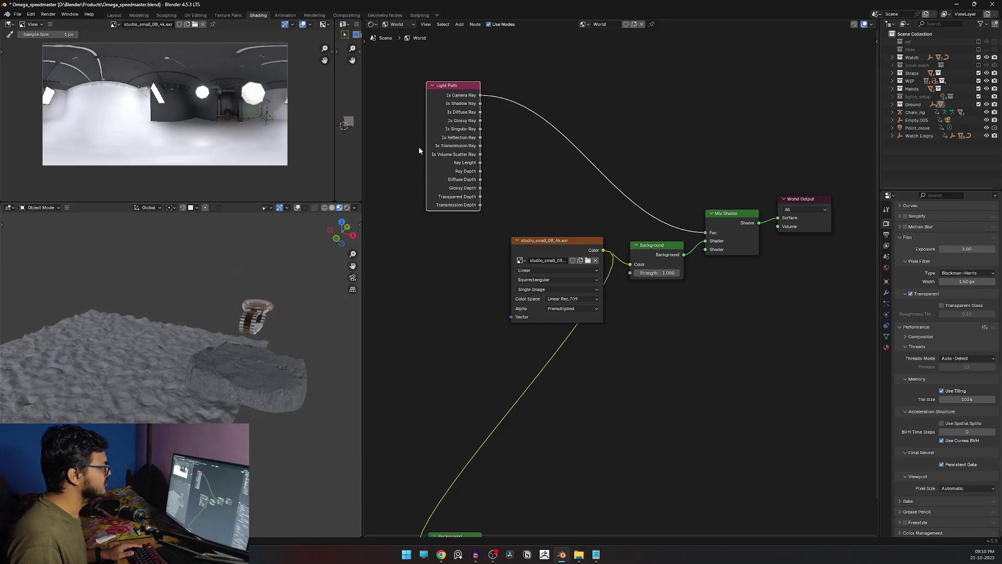
pyautogui.click(409, 25)
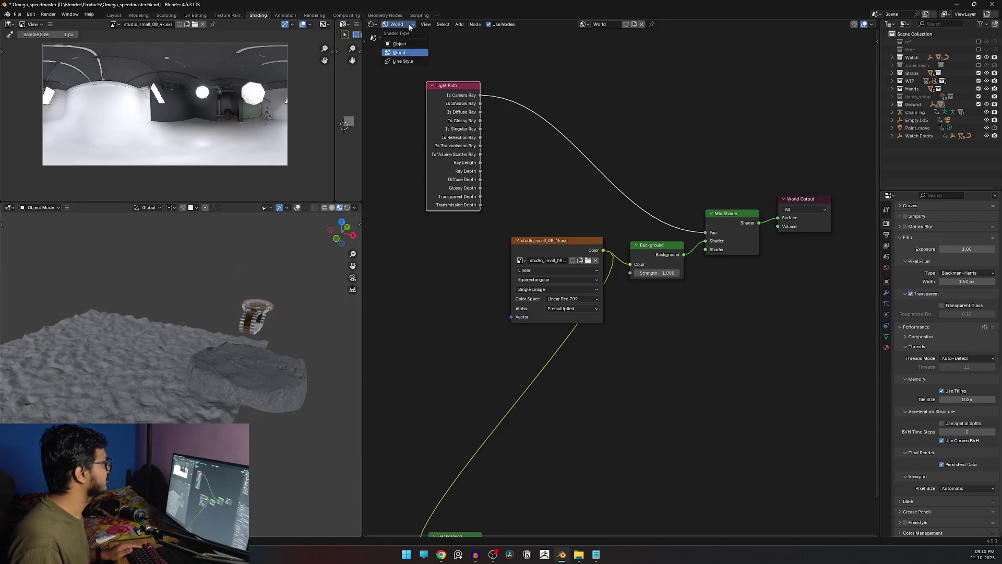
pyautogui.click(400, 53)
pyautogui.click(402, 25)
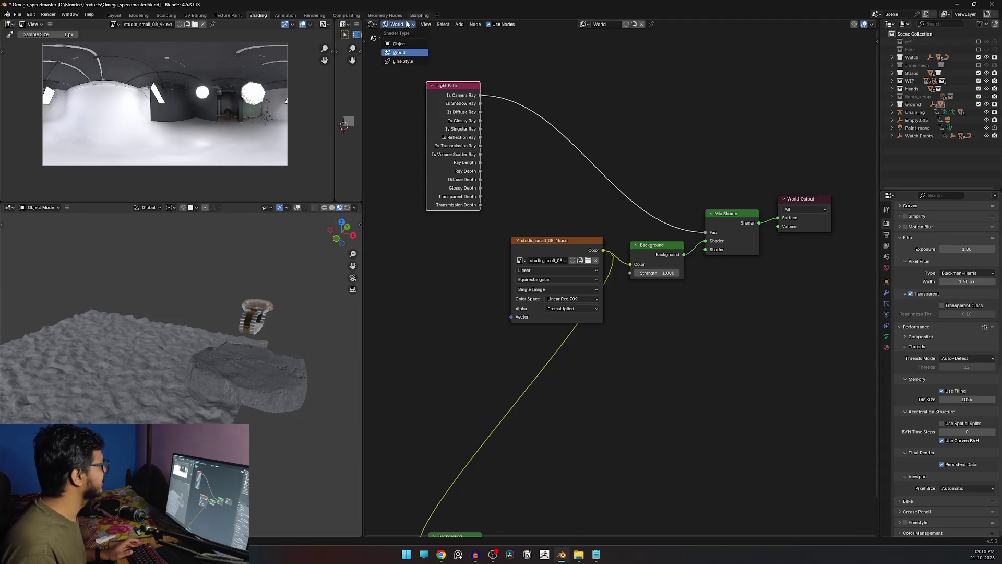
pyautogui.click(407, 45)
pyautogui.click(277, 311)
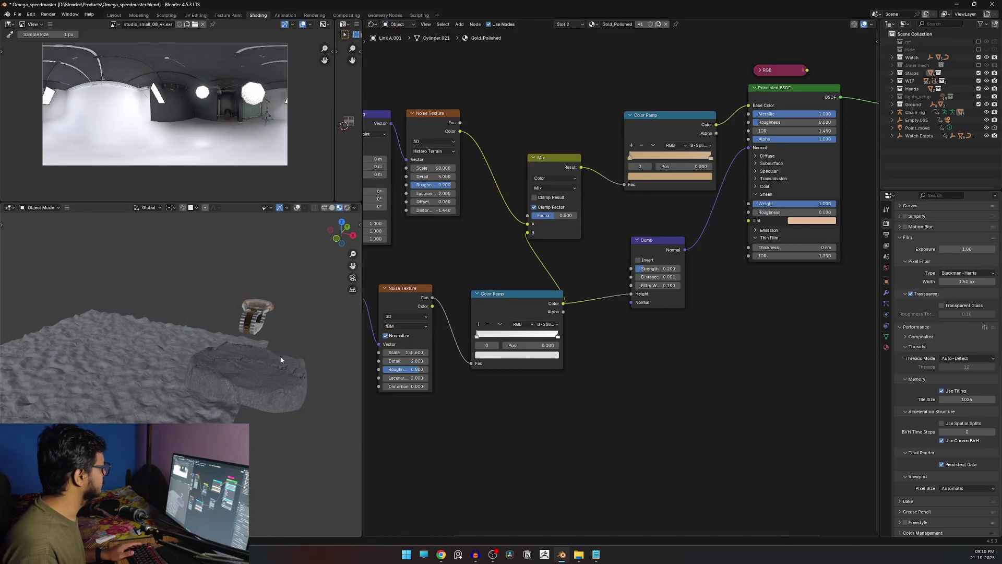
pyautogui.click(243, 377)
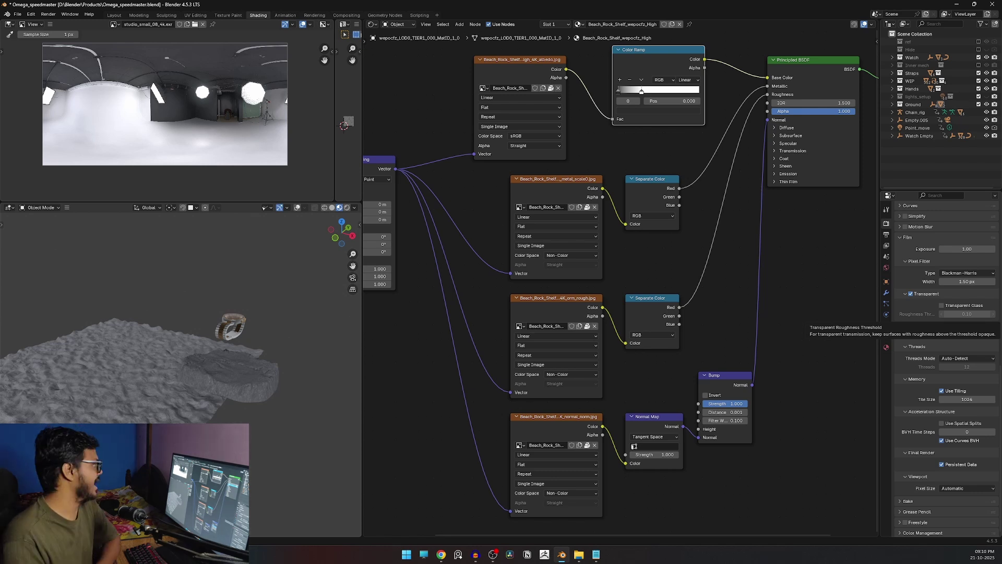
# Switch to the Layout workspace and select the camera above the watch in the 3D scene.
pyautogui.click(110, 15)
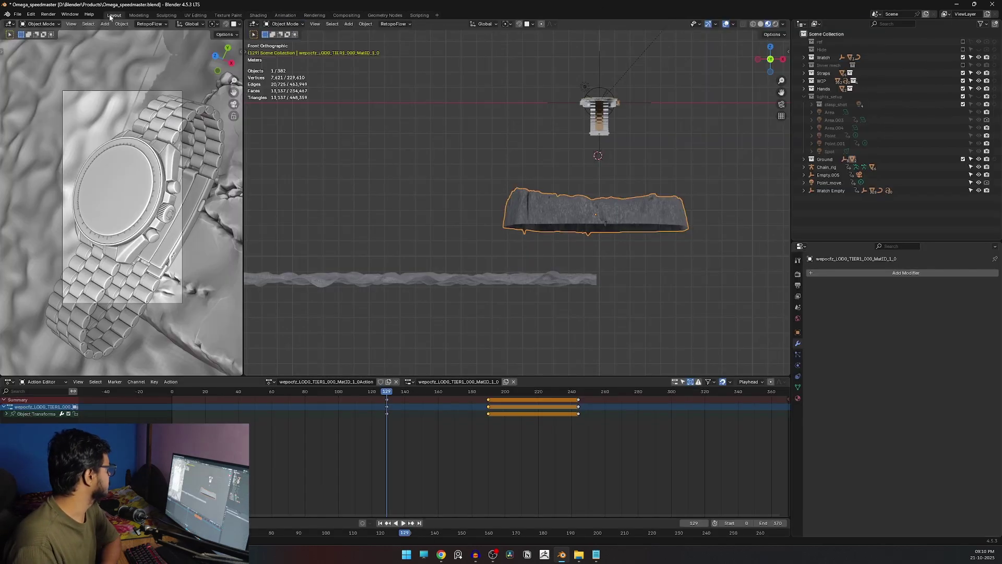
pyautogui.moveTo(627, 205); pyautogui.dragTo(632, 266, button='middle')
pyautogui.click(633, 266)
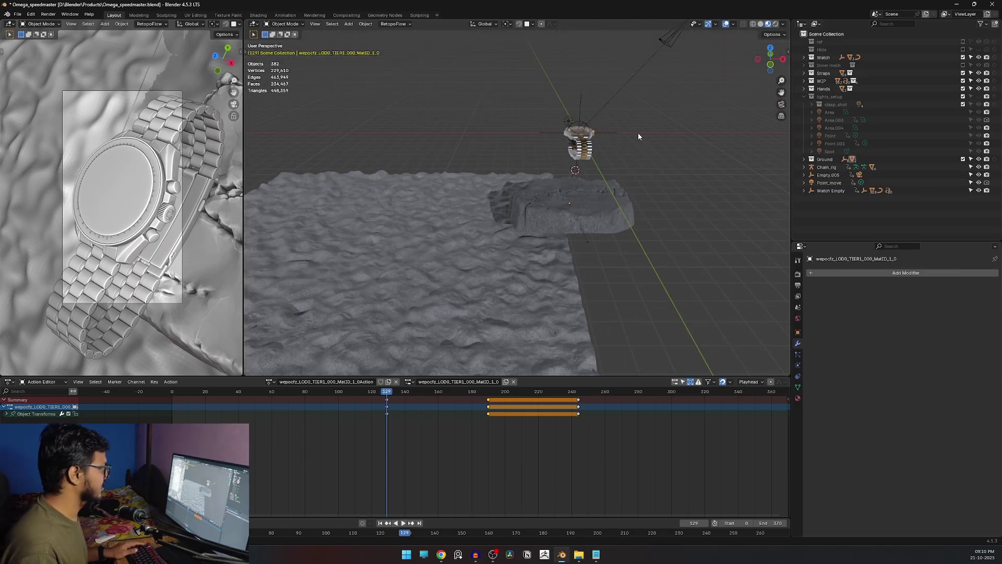
pyautogui.click(669, 43)
pyautogui.moveTo(696, 127); pyautogui.dragTo(661, 89, button='middle')
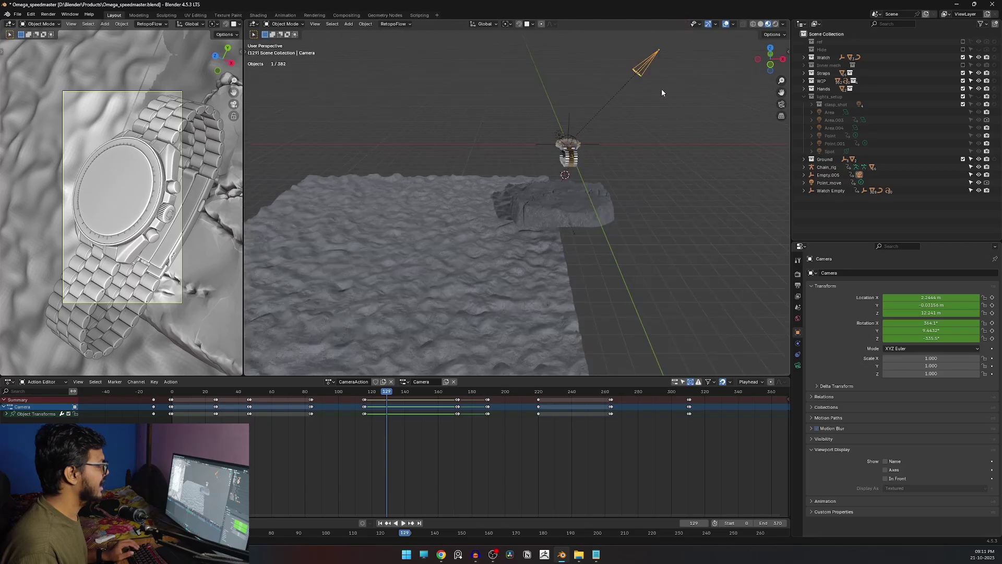
# Review the render, output and camera lens settings, and examine the watch framing through the camera.
pyautogui.click(798, 276)
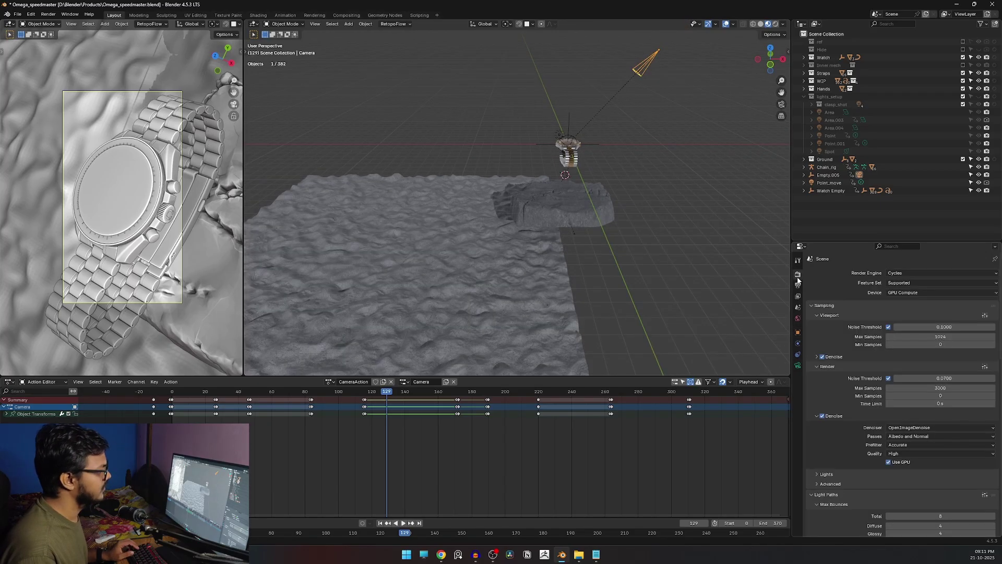
pyautogui.click(797, 285)
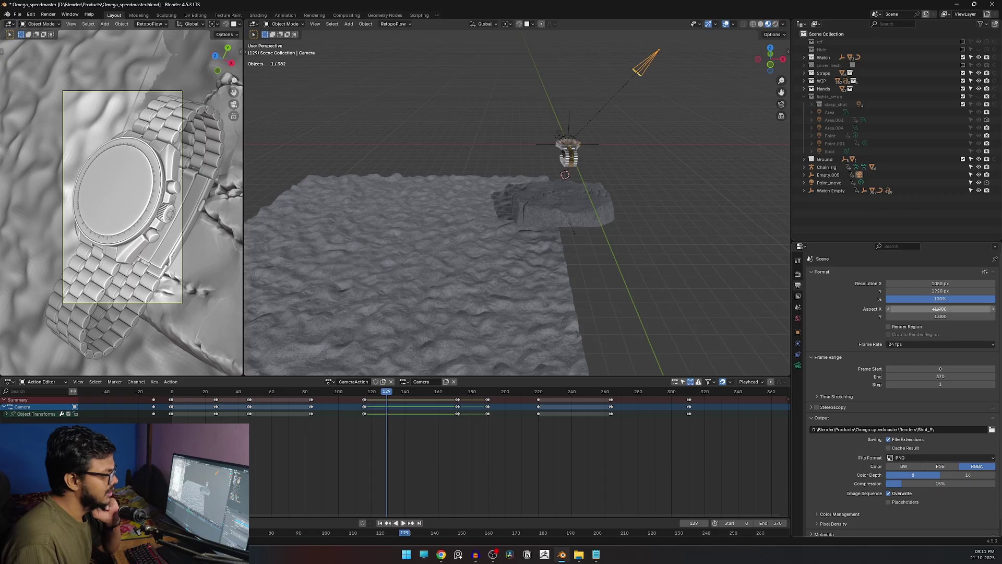
pyautogui.click(796, 366)
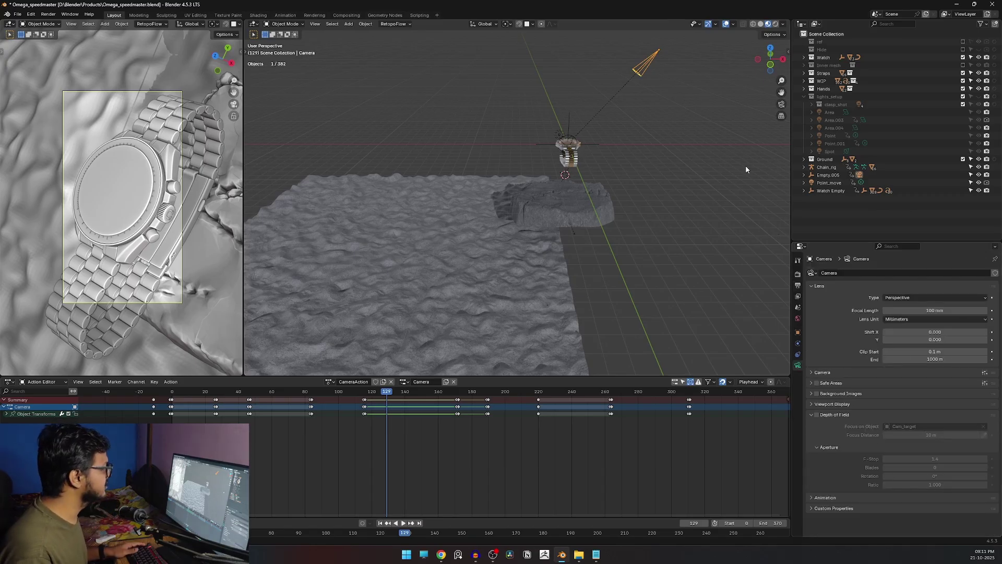
pyautogui.press('KP_0')
pyautogui.scroll(1, 516, 276)
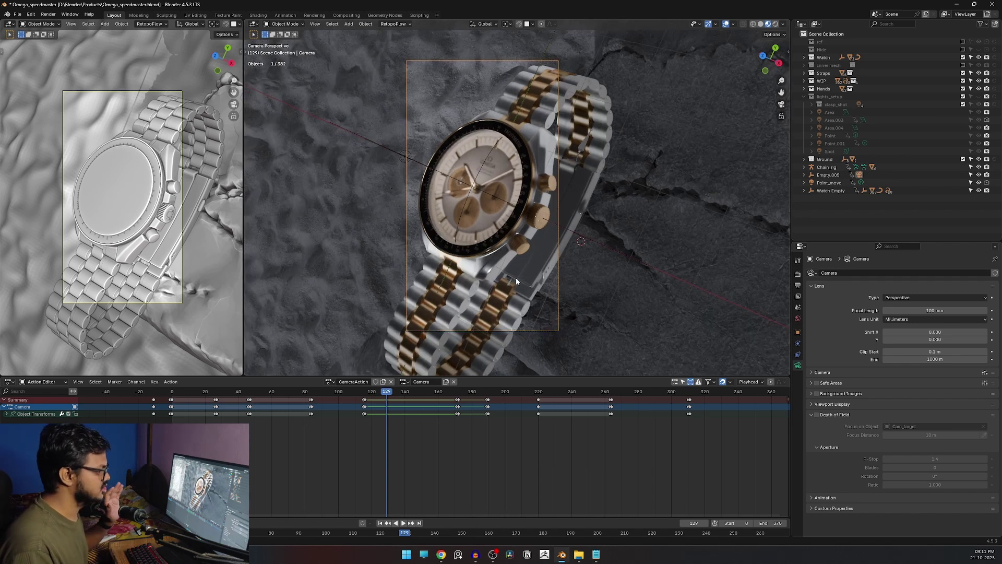
pyautogui.scroll(-1, 566, 302)
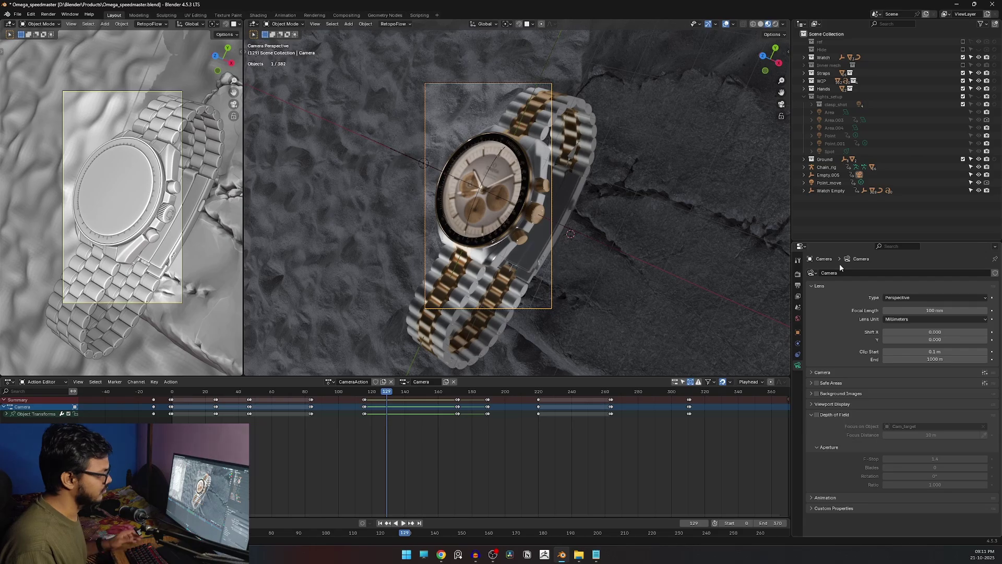
# Go to the start of the animation and scrub between frames 0 and 24 to examine the moving point light, ending at frame 12.
pyautogui.hotkey('shift', 'Left')
pyautogui.press('ctrl+KP_3')
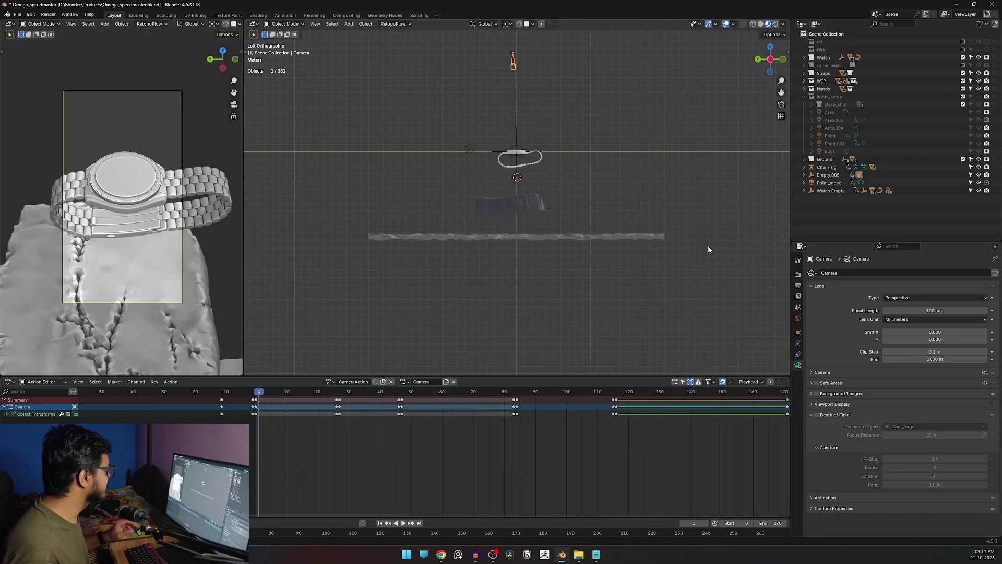
pyautogui.click(255, 391)
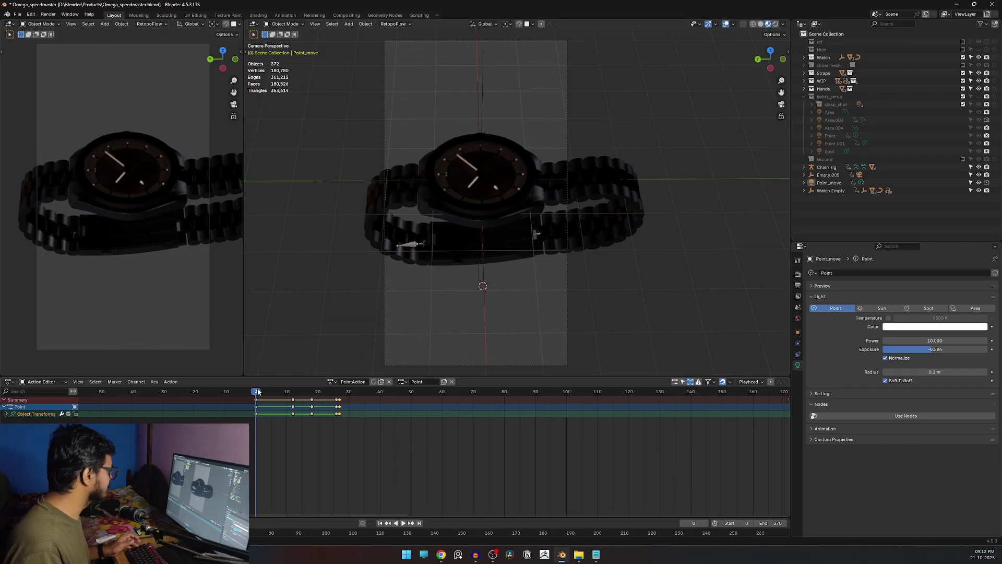
pyautogui.moveTo(258, 391); pyautogui.dragTo(330, 392)
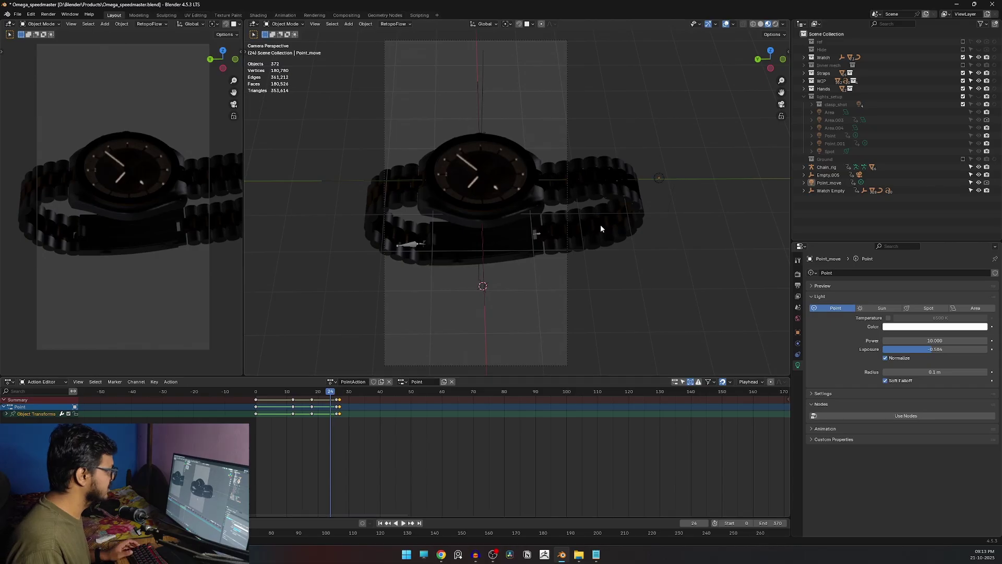
pyautogui.click(658, 177)
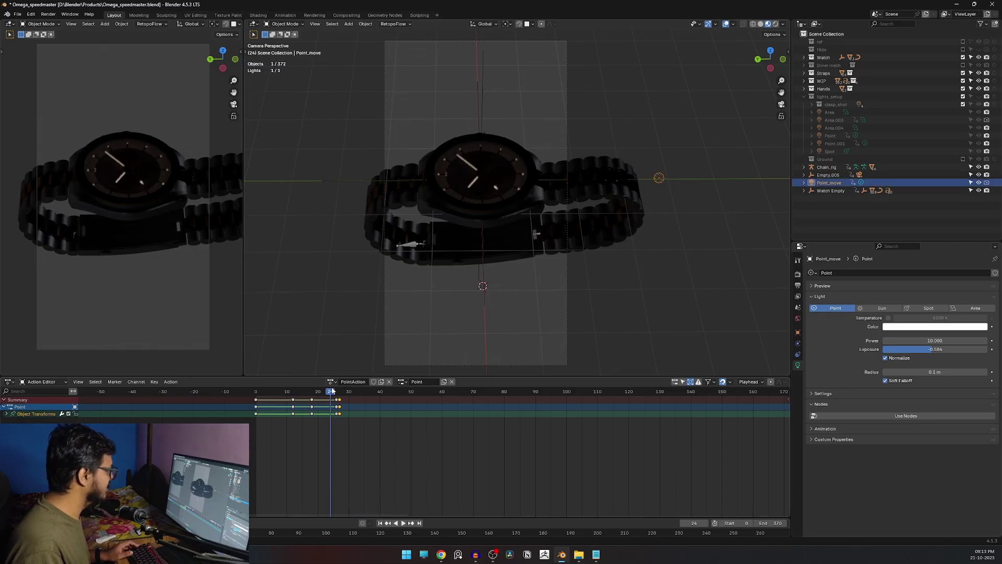
pyautogui.moveTo(332, 391); pyautogui.dragTo(294, 394)
pyautogui.press('space')
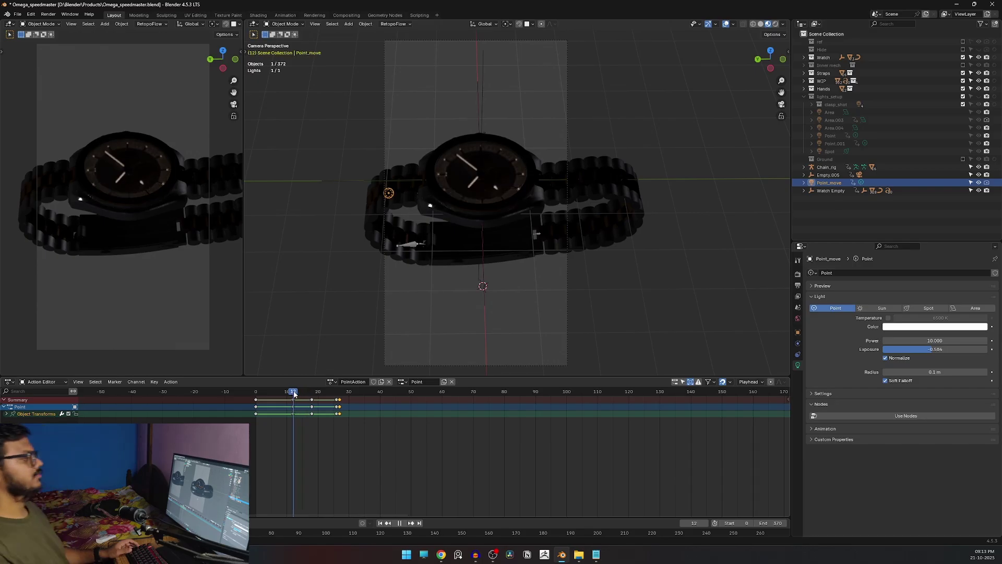
pyautogui.press('space')
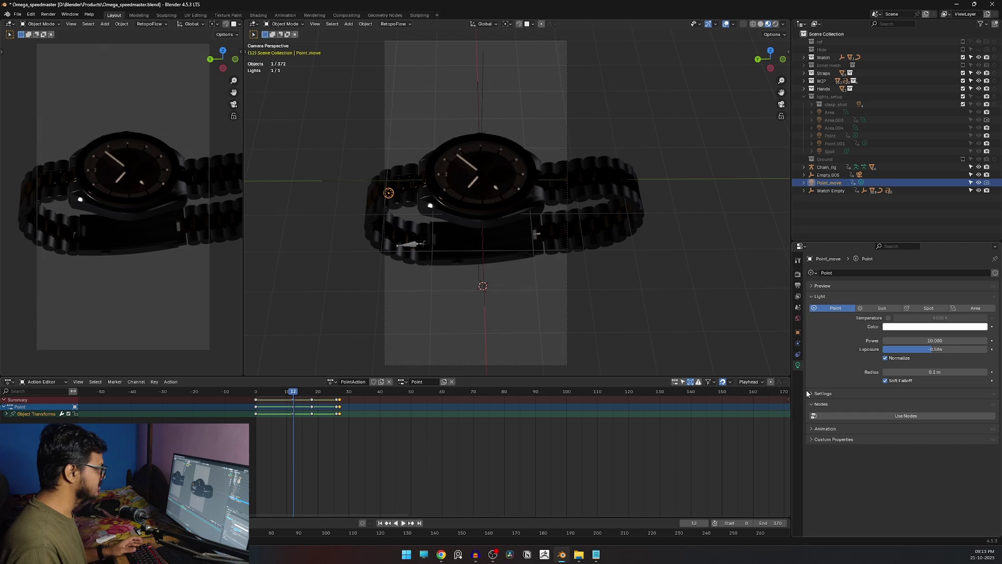
# Select the camera and scrub its keyframes from the first shot to the cut at frame 27.
pyautogui.click(568, 98)
pyautogui.scroll(-3, 309, 487)
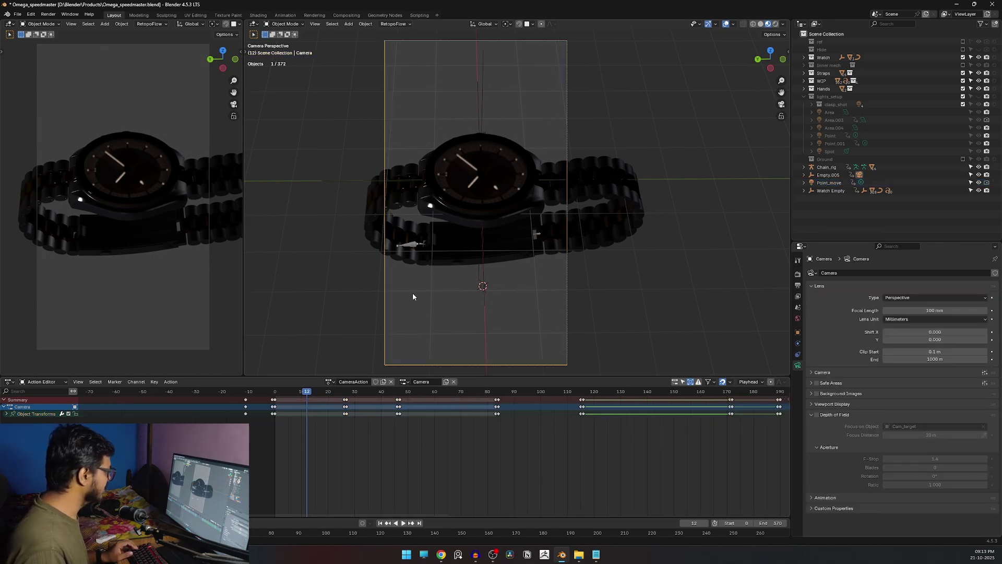
pyautogui.click(382, 323)
pyautogui.click(384, 317)
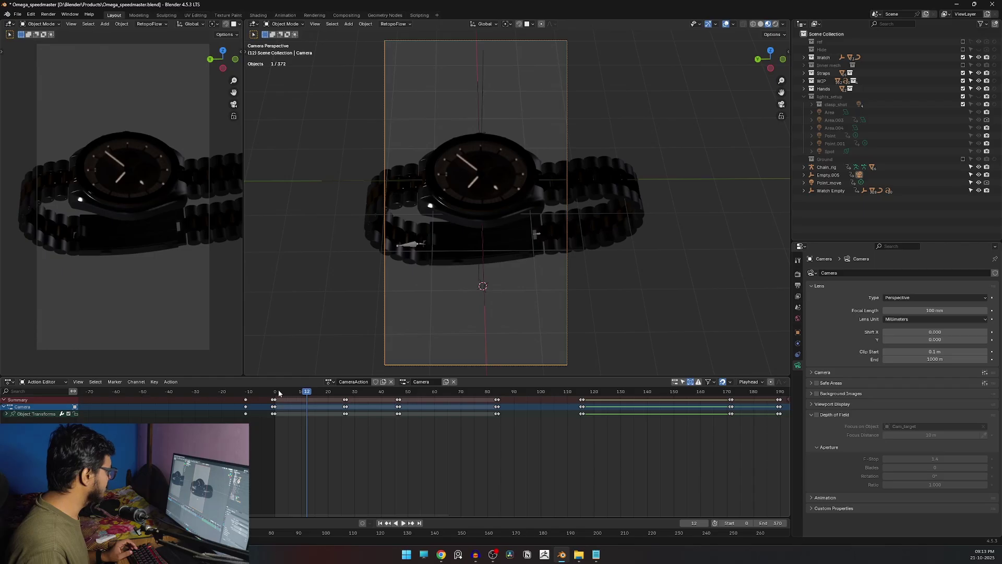
pyautogui.click(279, 392)
pyautogui.click(344, 393)
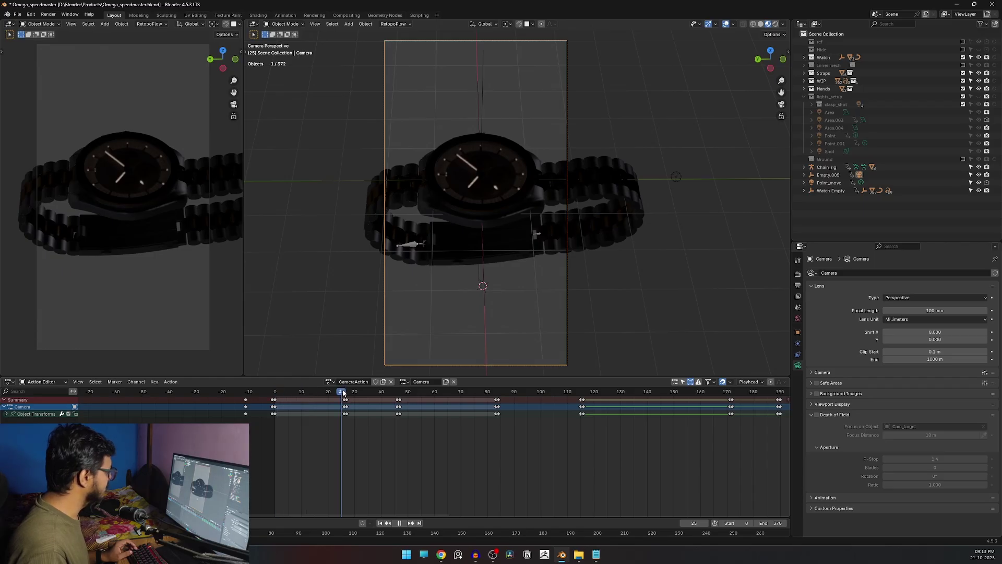
pyautogui.scroll(2, 336, 399)
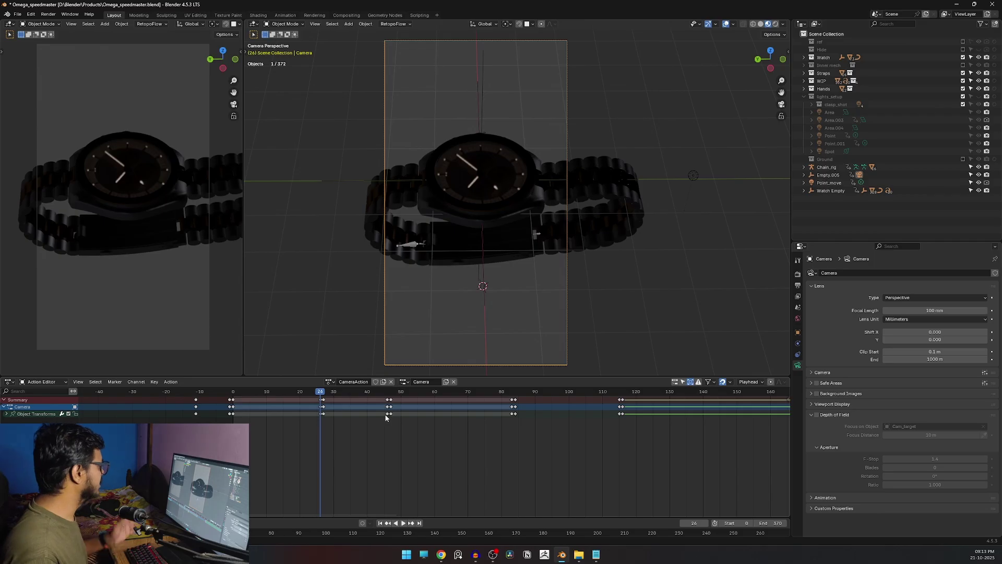
pyautogui.press('Right')
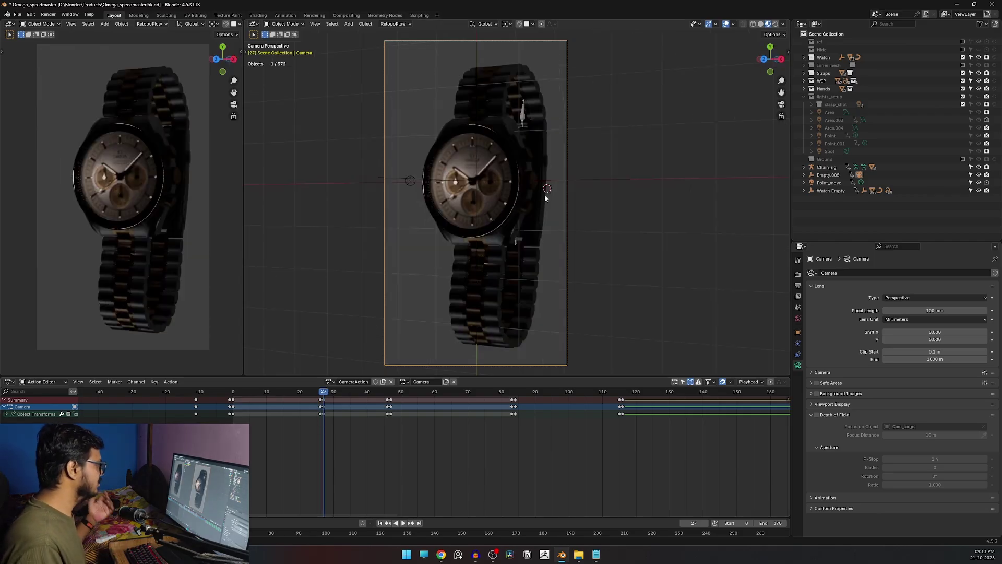
# Inspect the camera's placement relative to the watch from outside at frame 27, and return to the camera view.
pyautogui.click(567, 77)
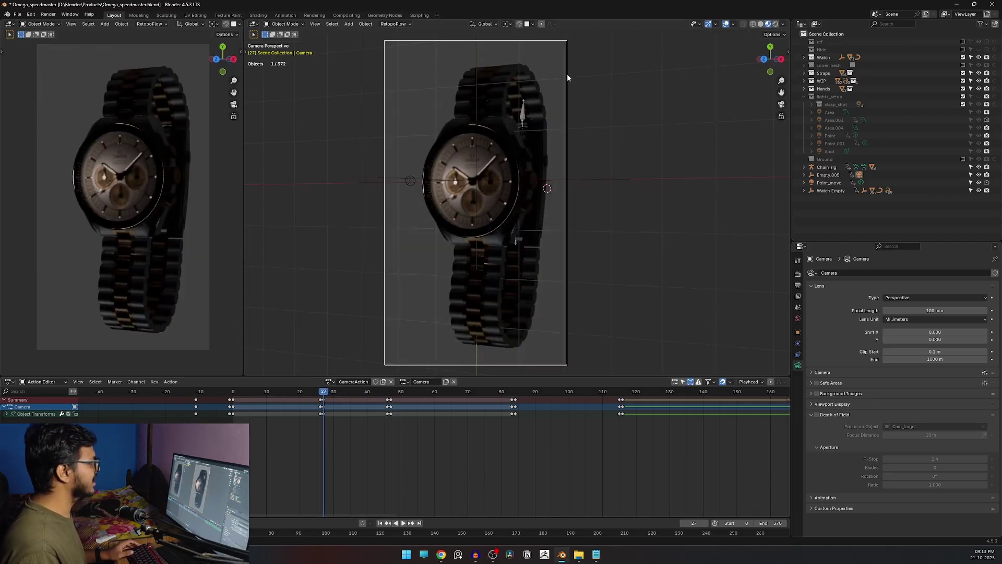
pyautogui.scroll(-3, 628, 190)
pyautogui.moveTo(628, 190); pyautogui.dragTo(530, 153, button='middle')
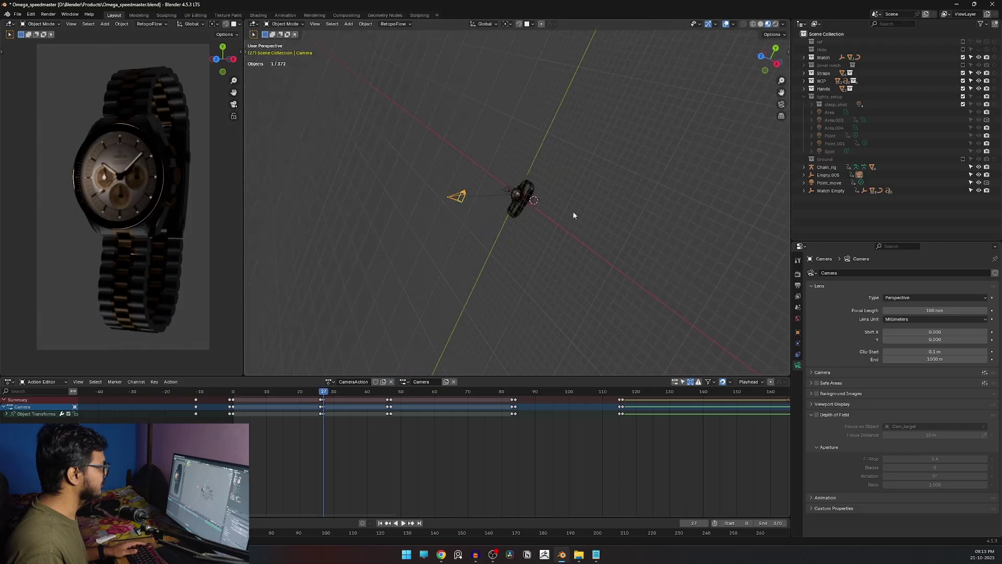
pyautogui.press('KP_0')
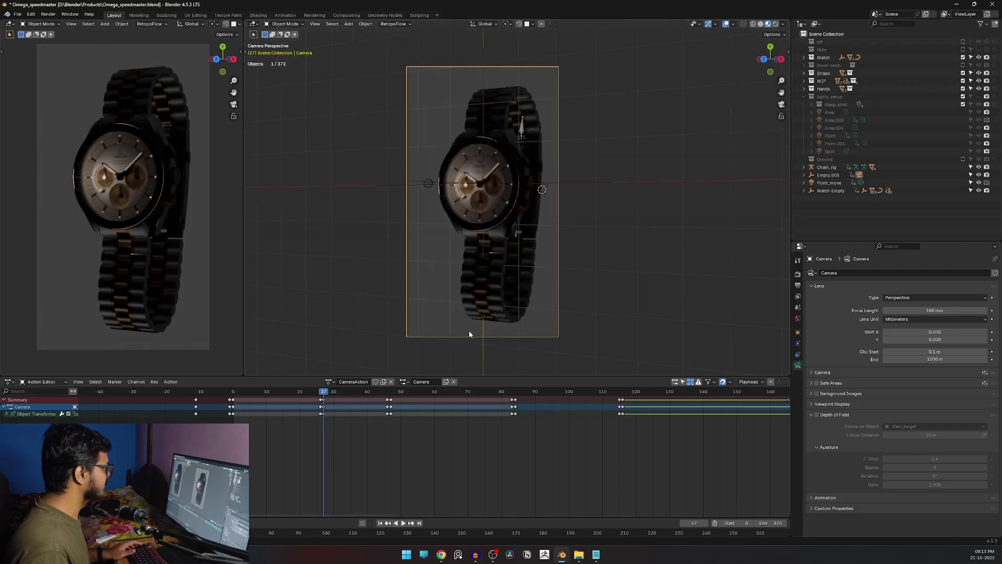
pyautogui.scroll(1, 469, 334)
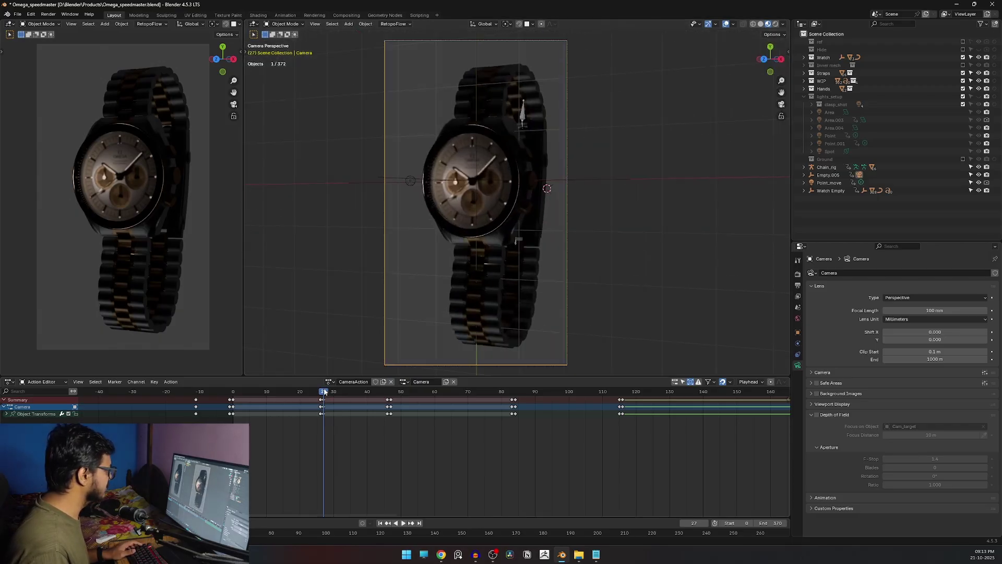
# Scrub through the camera's successive shots up to frame 115, and return to the first shot to compare its start and end.
pyautogui.press('space')
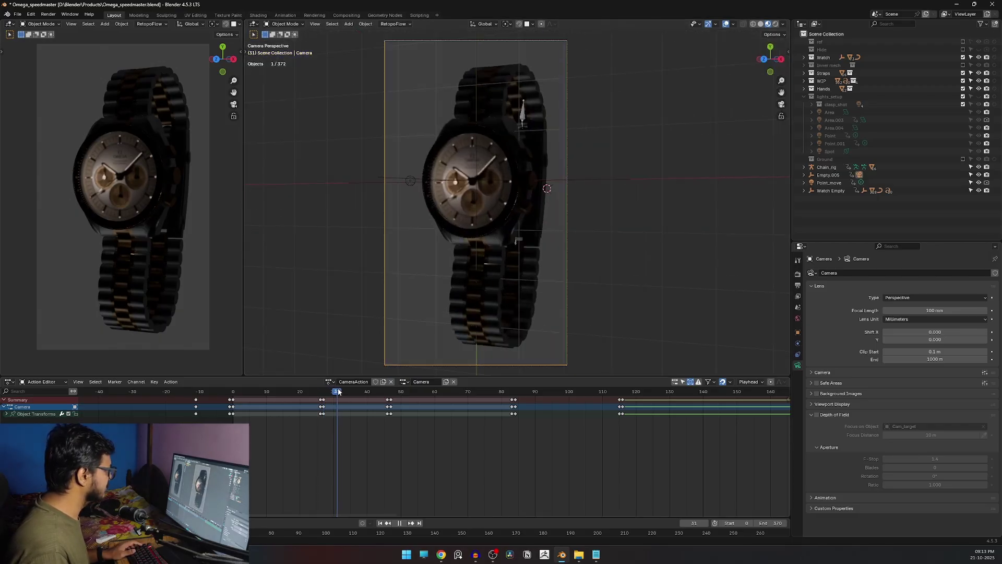
pyautogui.moveTo(384, 397); pyautogui.dragTo(327, 399)
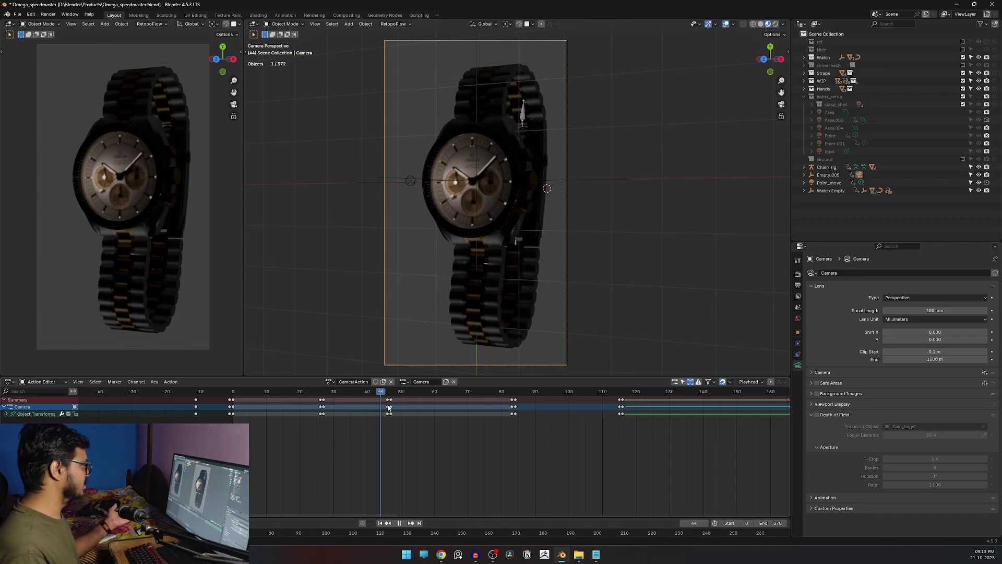
pyautogui.press('space')
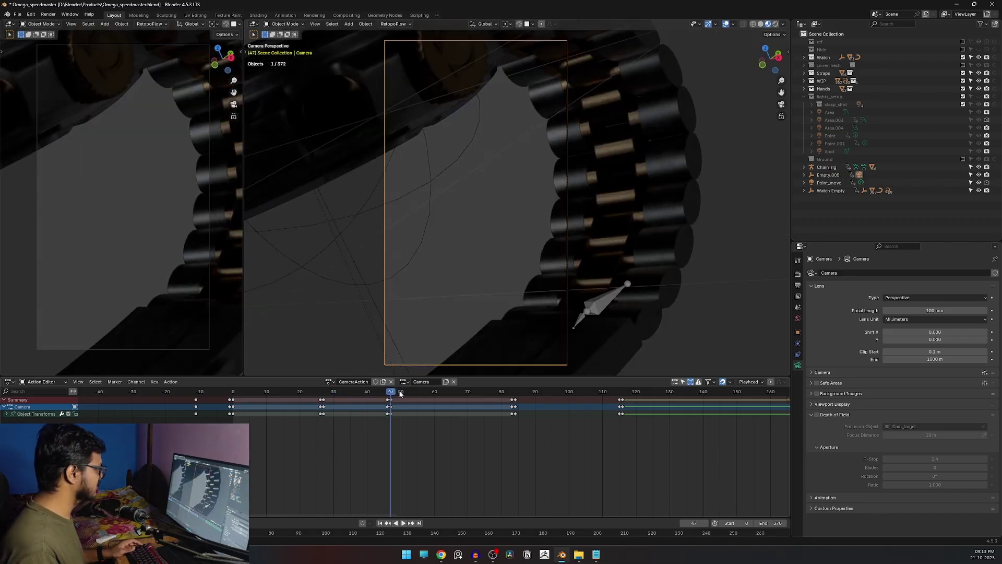
pyautogui.moveTo(391, 393); pyautogui.dragTo(518, 408)
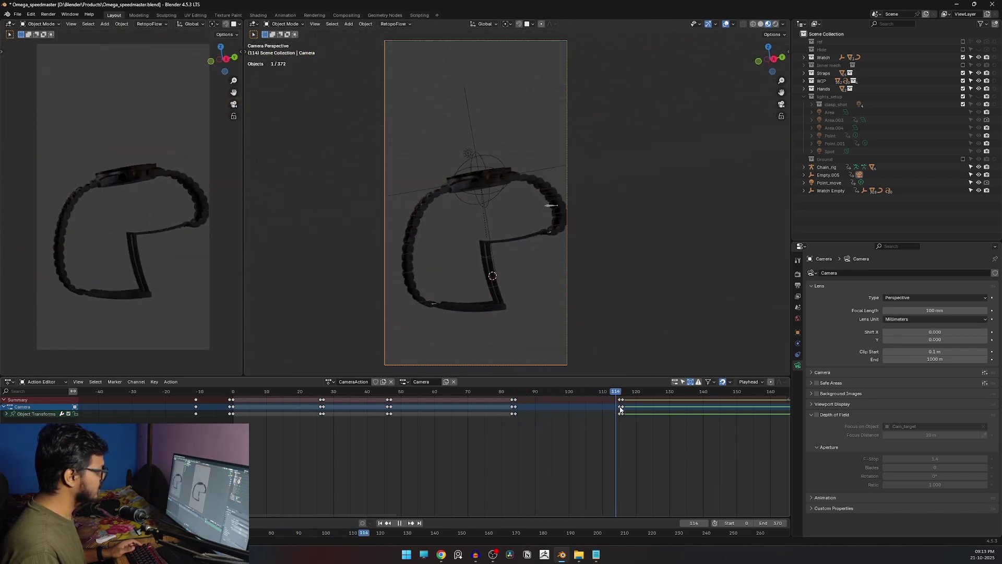
pyautogui.press('space')
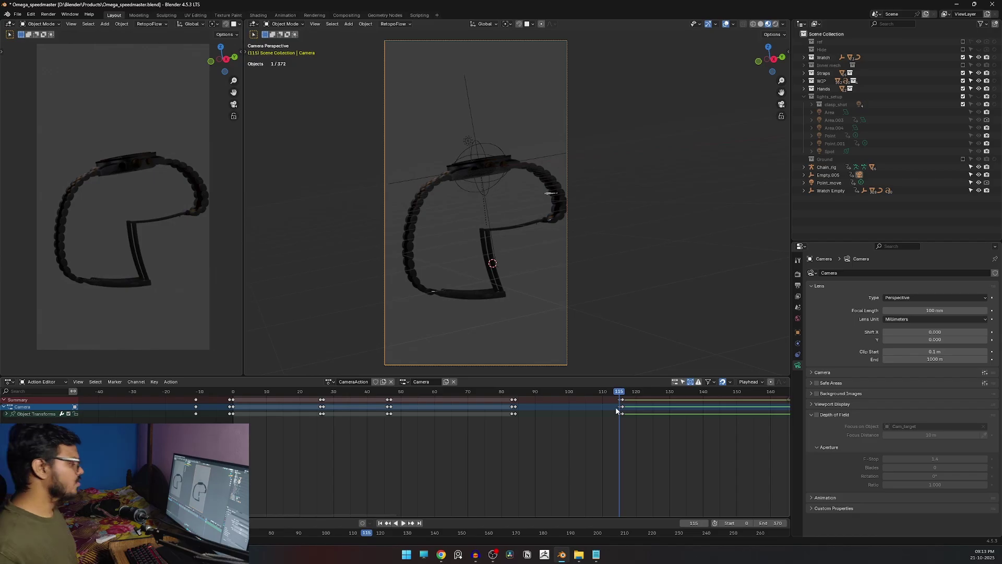
pyautogui.click(230, 391)
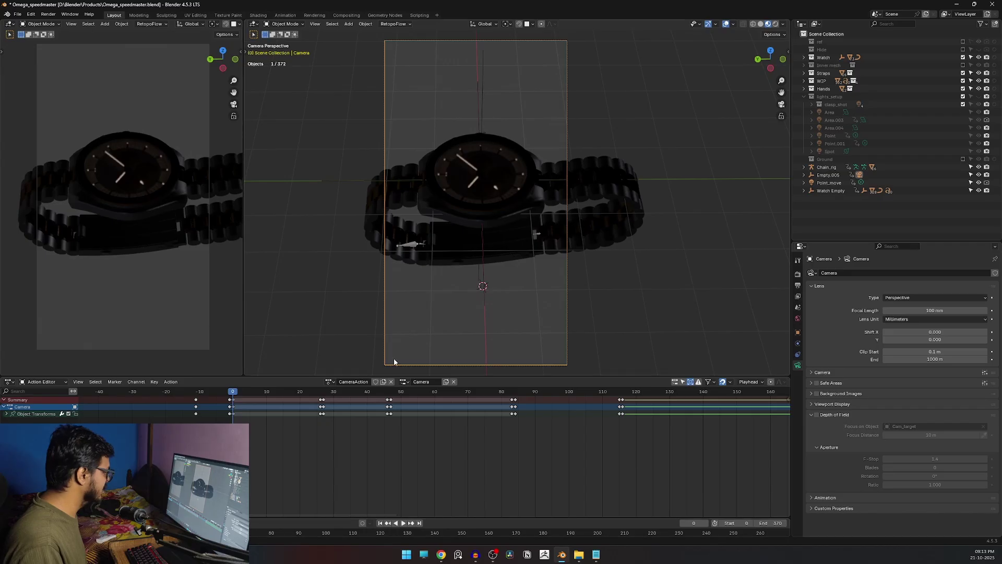
pyautogui.press('Up')
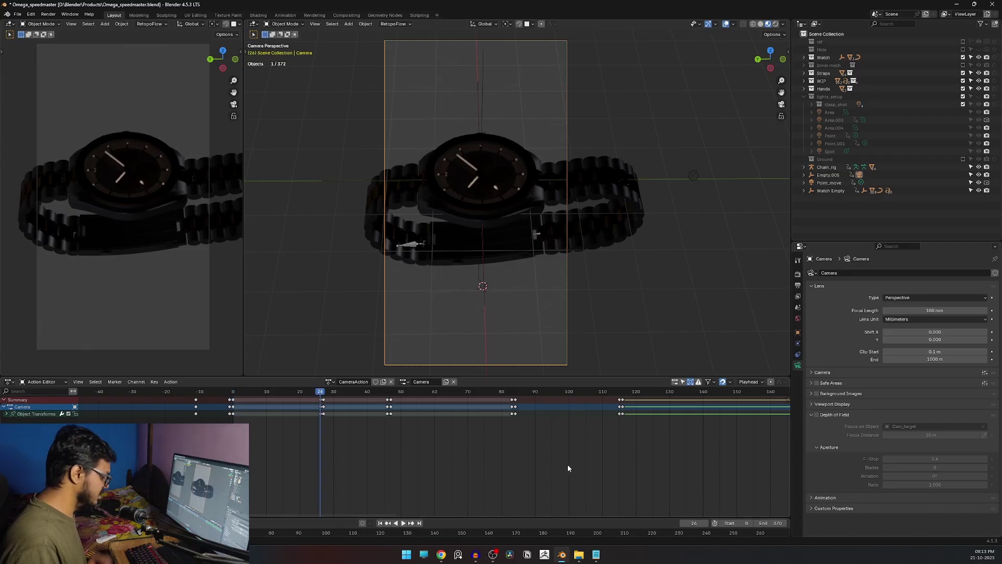
# Set the end of the frame range to 26 and play the first shot.
pyautogui.hotkey('ctrl', 'End')
pyautogui.press('space')
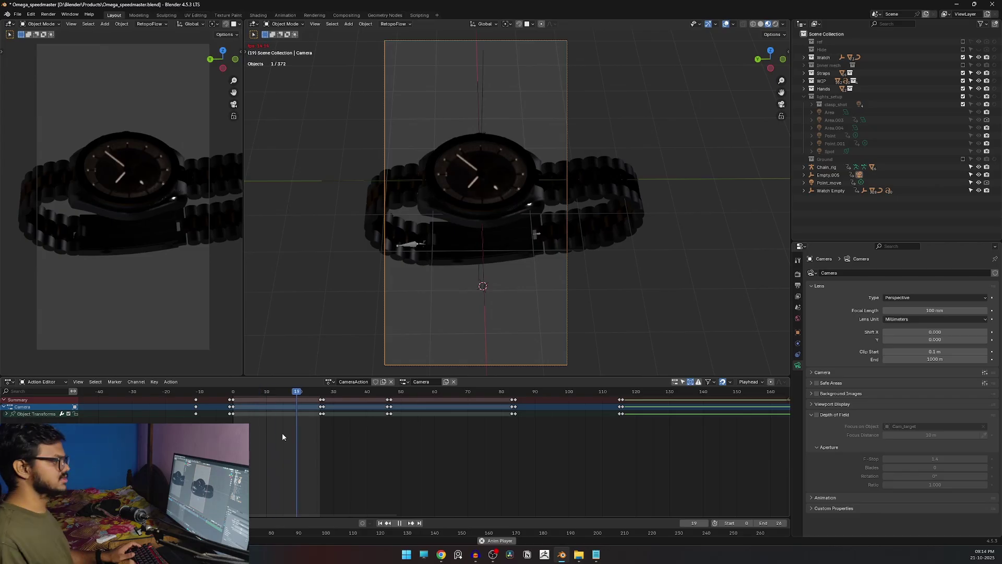
pyautogui.press('space')
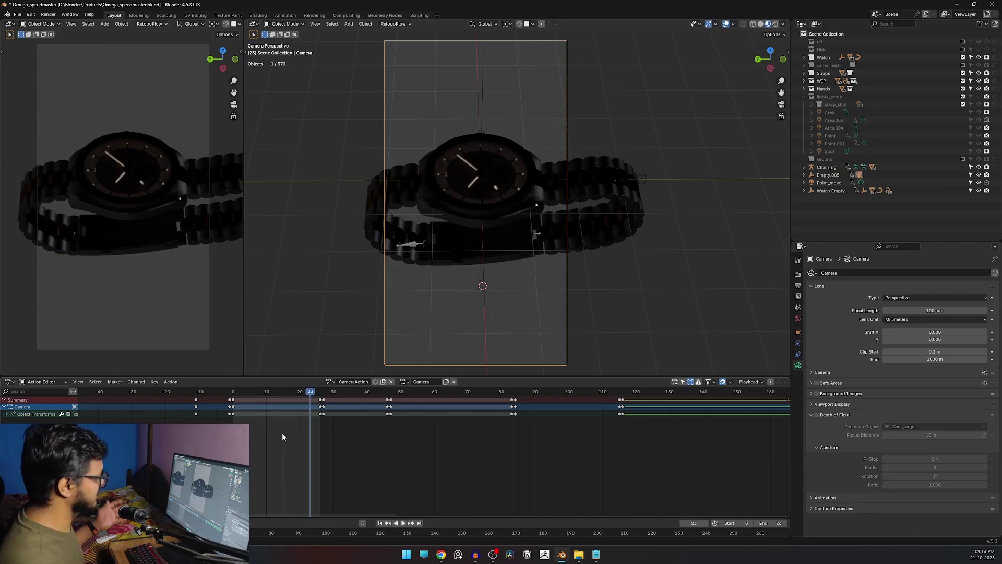
pyautogui.scroll(-5, 405, 450)
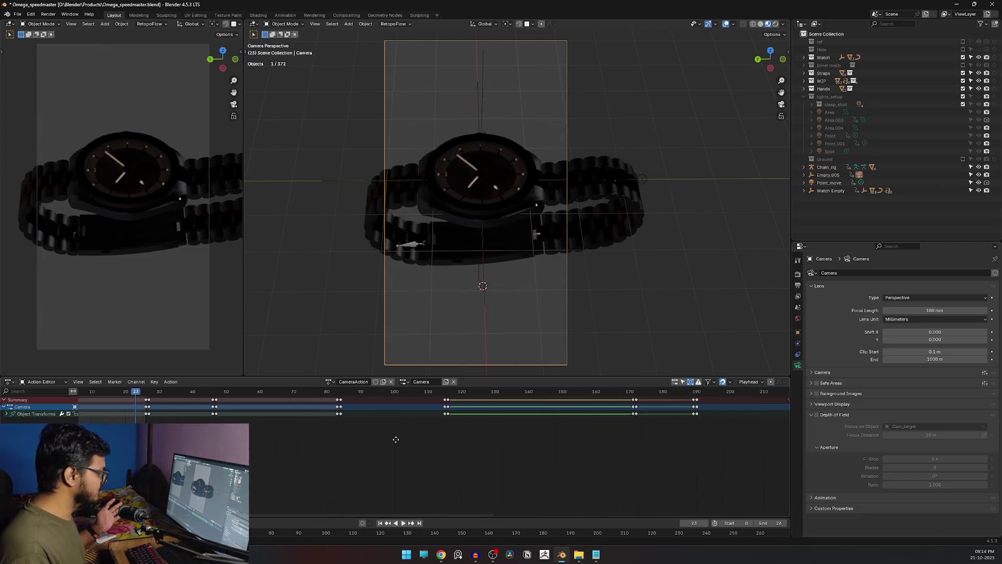
pyautogui.scroll(-2, 406, 450)
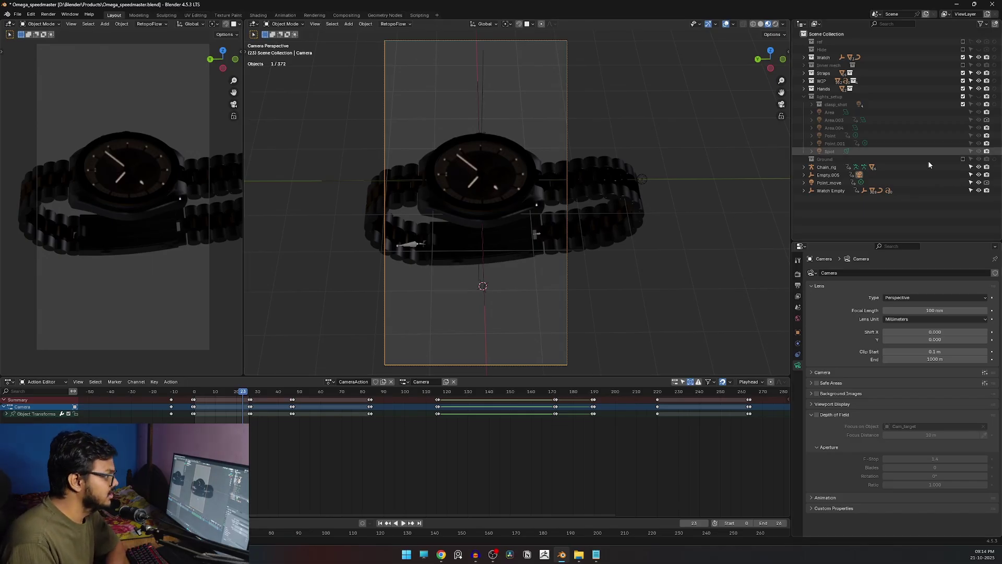
# Include the Ground collection in the view layer, make the lights_setup collection visible and enabled for rendering, and collapse it.
pyautogui.click(962, 158)
pyautogui.click(505, 294)
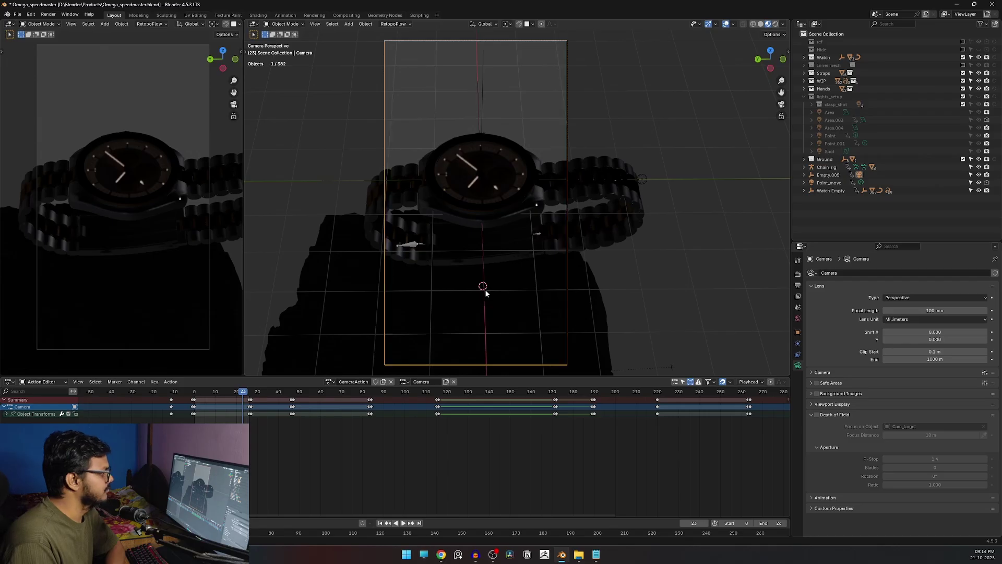
pyautogui.click(980, 97)
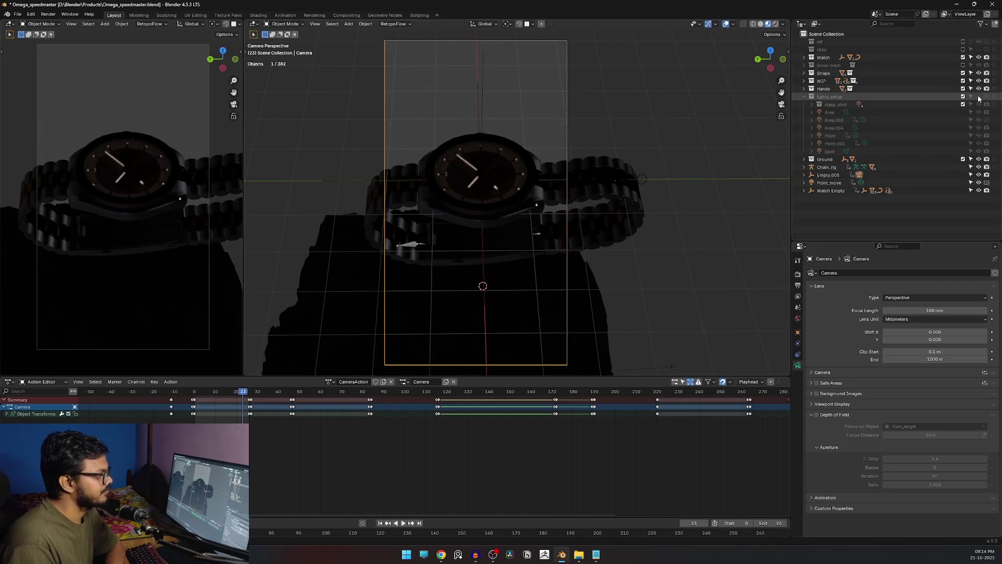
pyautogui.click(986, 97)
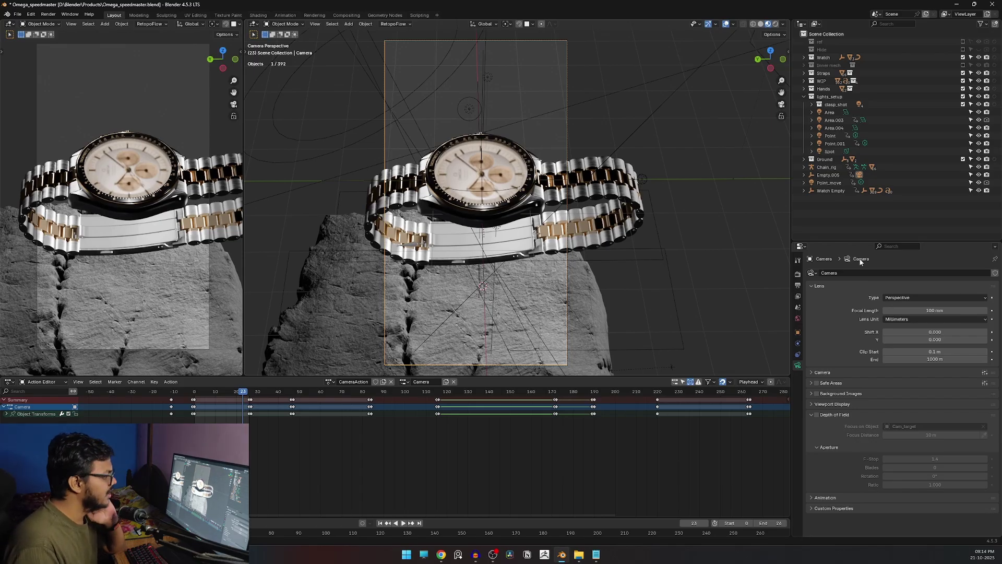
pyautogui.click(803, 97)
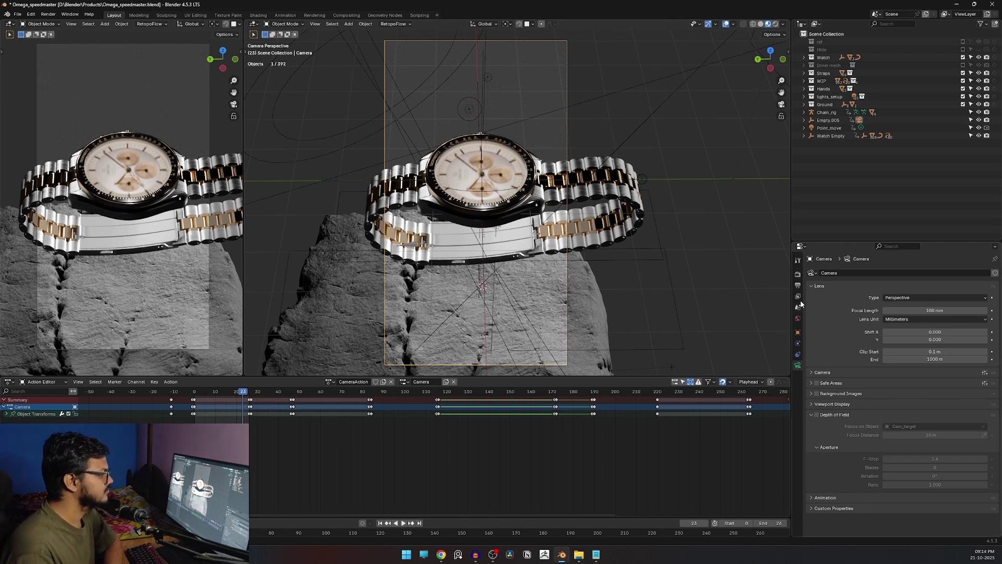
# Examine the output settings for the render path and the available image and movie file formats, keeping PNG.
pyautogui.click(797, 273)
pyautogui.click(797, 285)
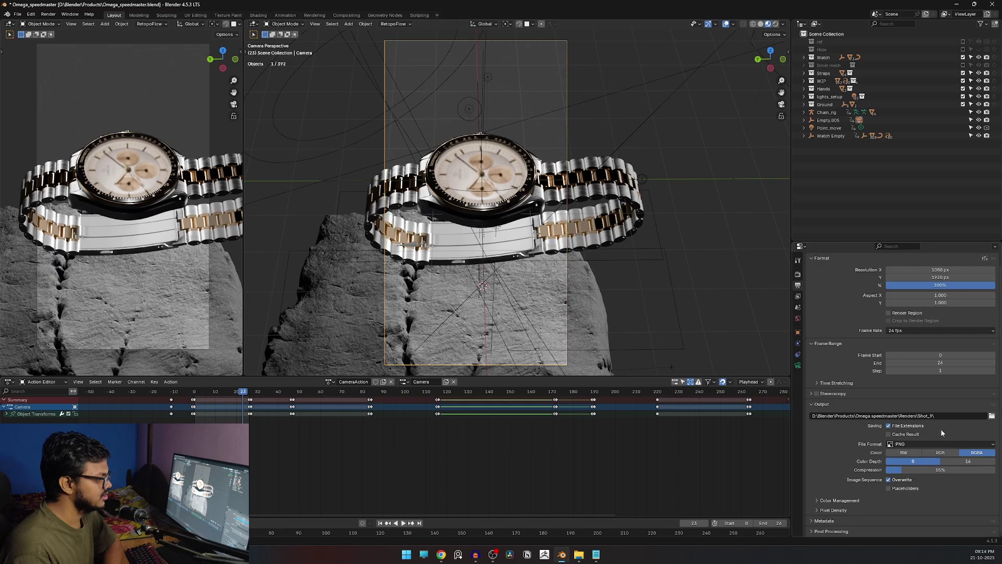
pyautogui.click(935, 444)
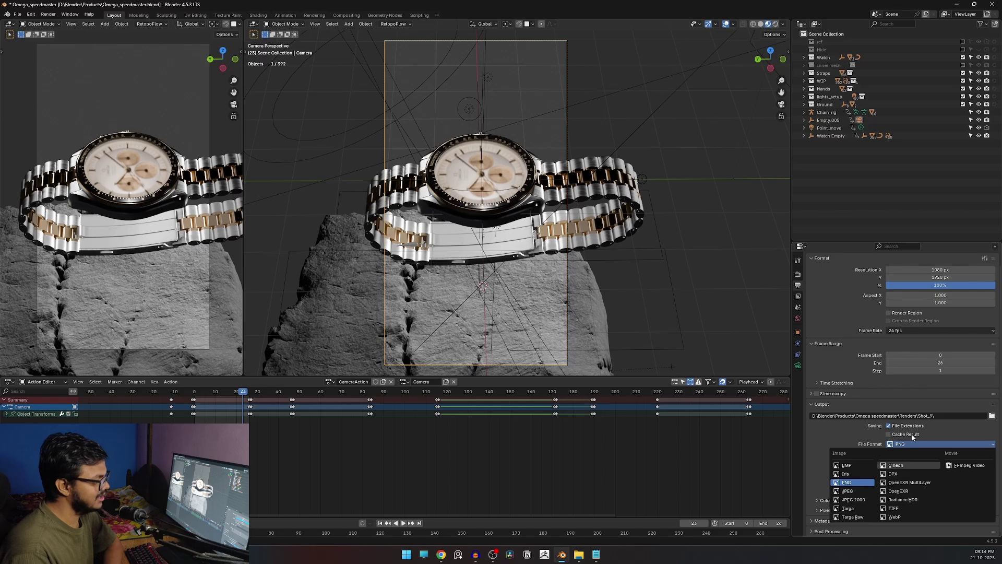
pyautogui.press('Escape')
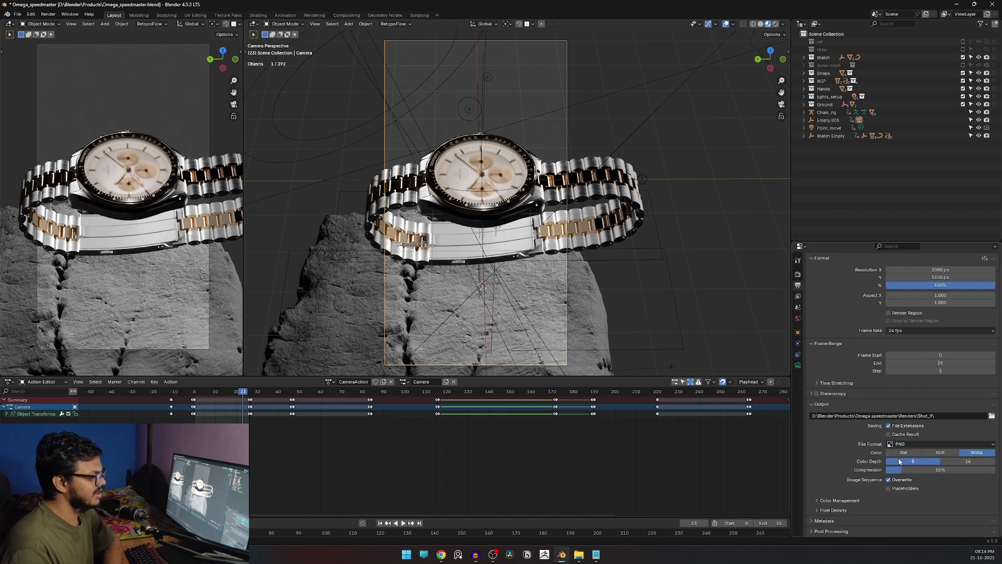
pyautogui.click(909, 444)
pyautogui.press('Escape')
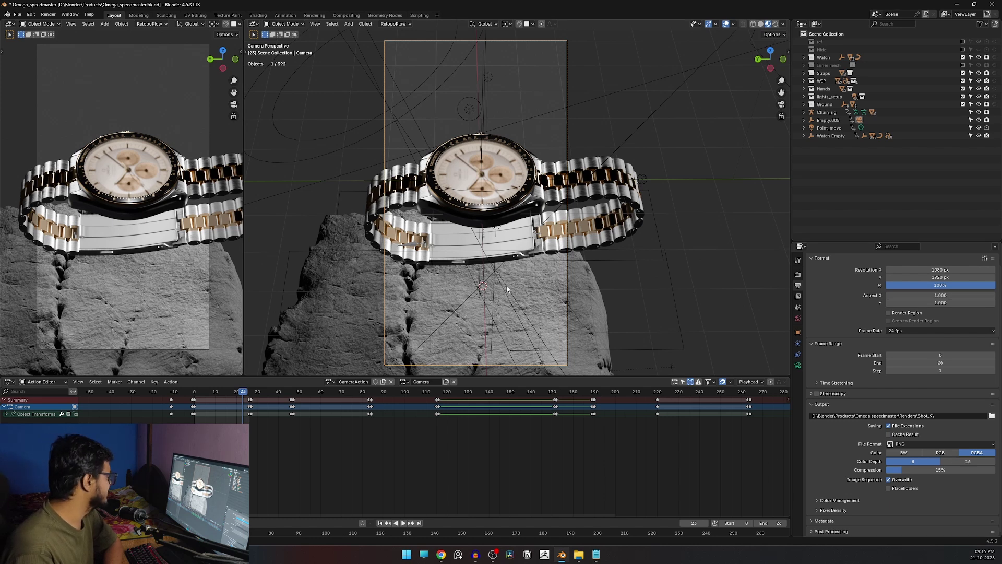
# Play the first shot briefly, and exclude the Ground collection from the view layer and include it again to compare.
pyautogui.press('space')
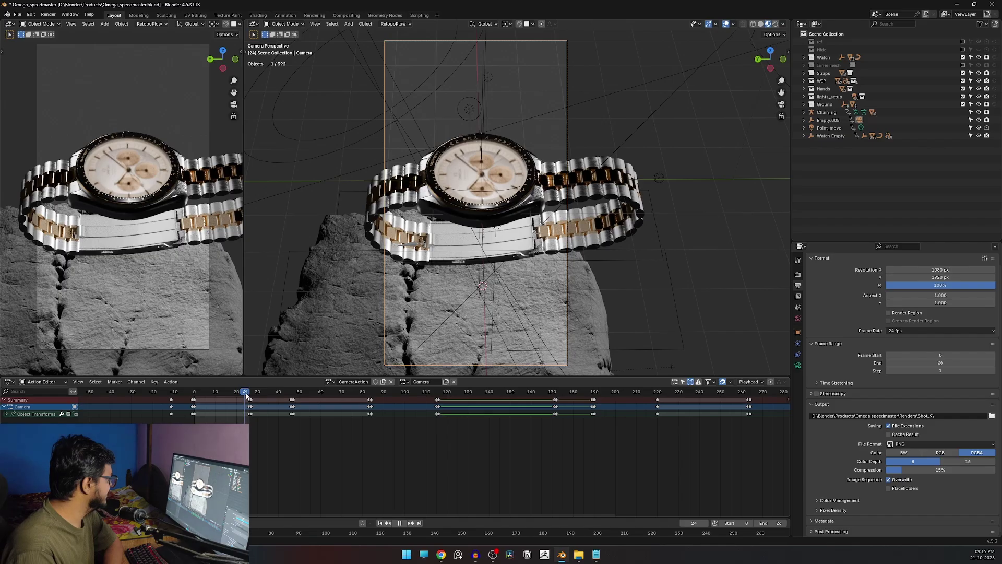
pyautogui.press('space')
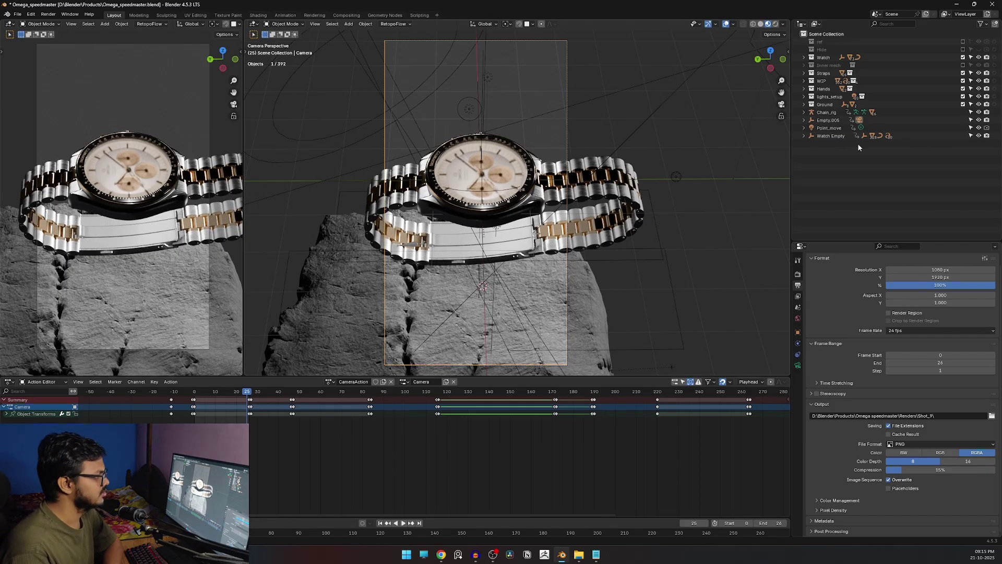
pyautogui.click(963, 104)
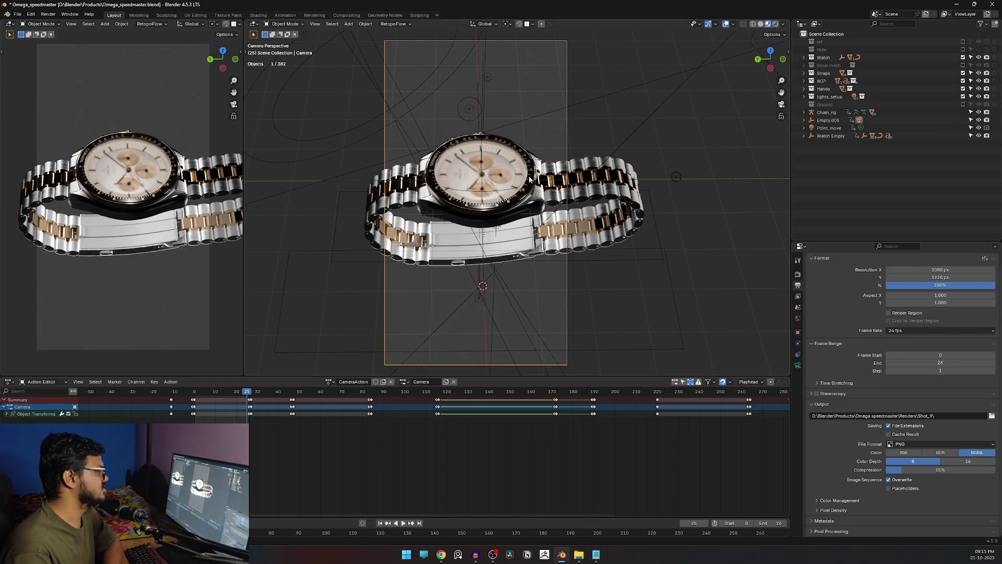
pyautogui.click(961, 104)
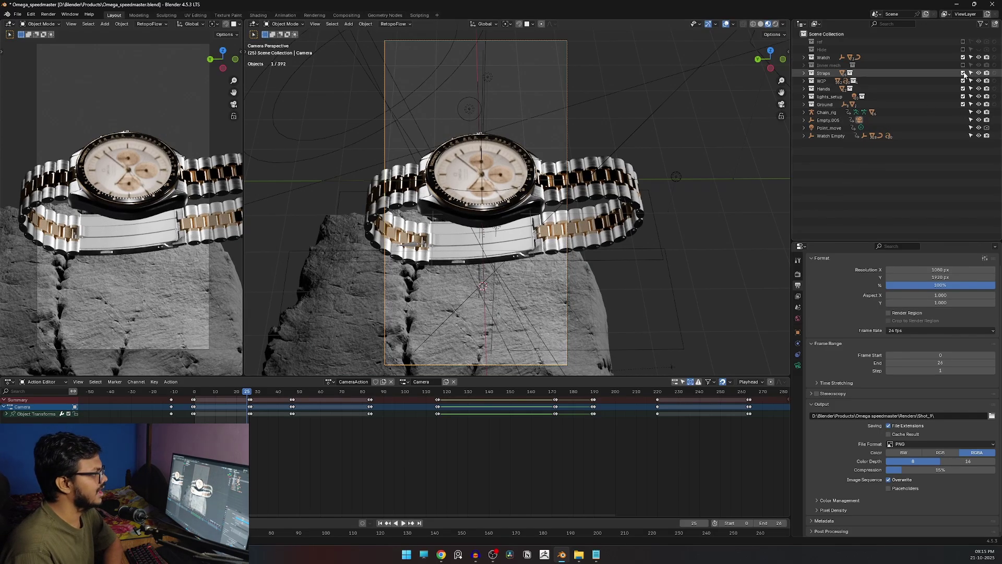
# Isolate the Ground and lights_setup collections in the view layer, and include all the watch collections again, with Inner mech.
pyautogui.moveTo(963, 73); pyautogui.dragTo(963, 104)
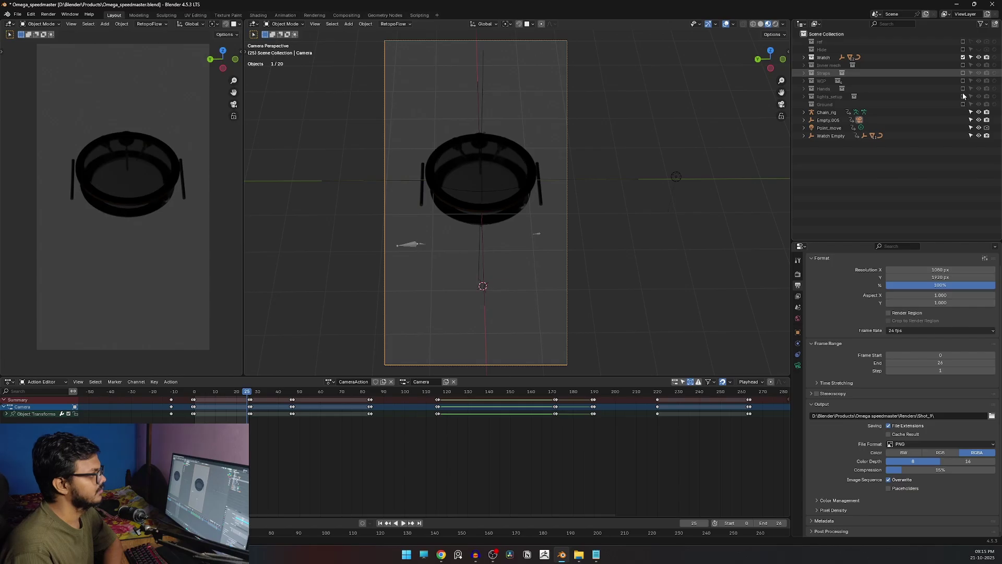
pyautogui.click(963, 104)
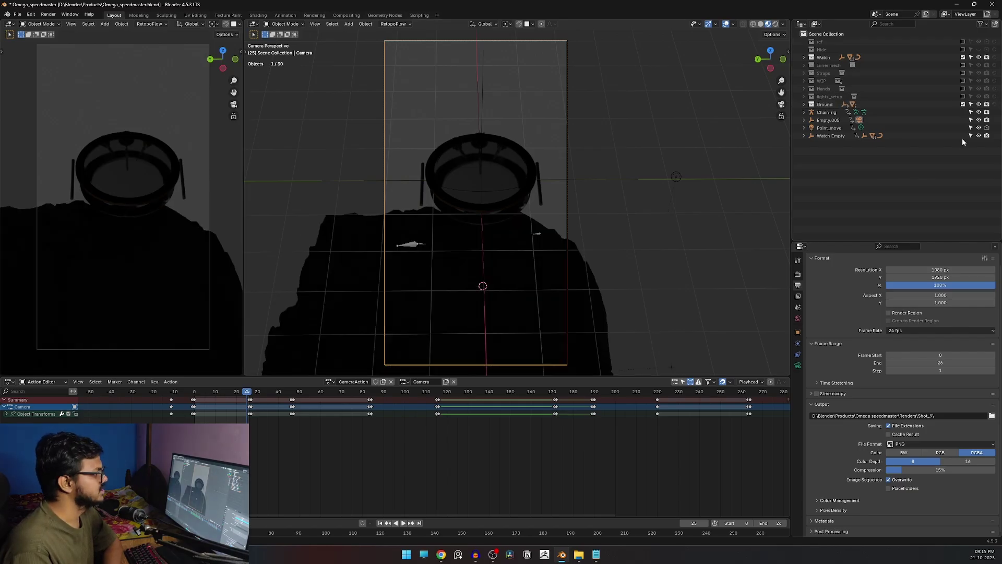
pyautogui.click(963, 58)
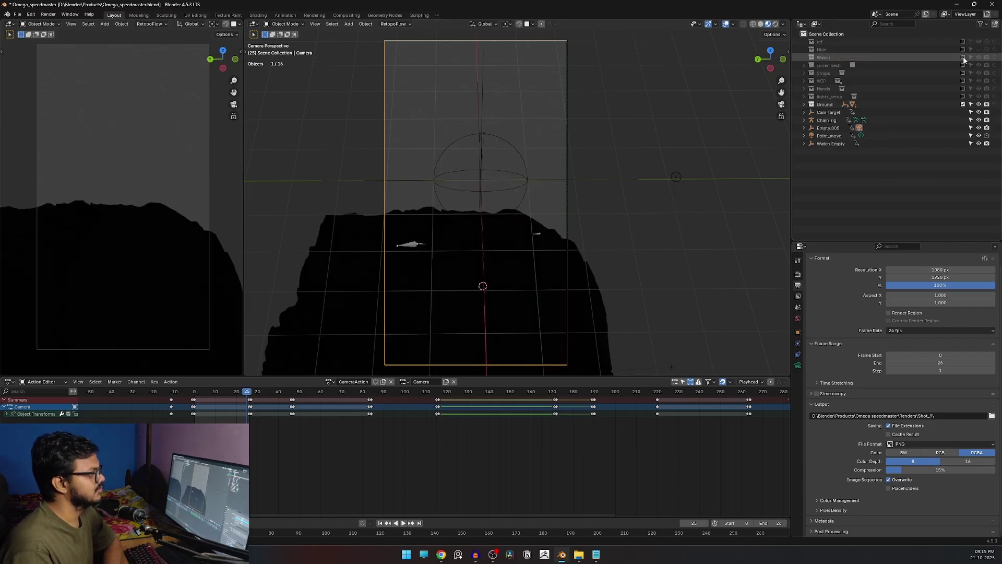
pyautogui.click(963, 96)
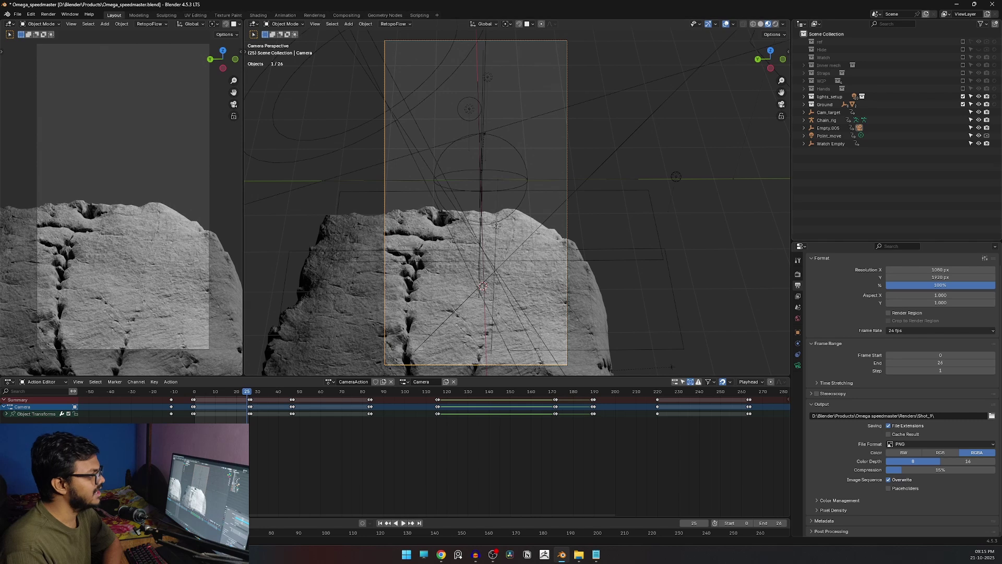
pyautogui.moveTo(963, 89); pyautogui.dragTo(963, 73)
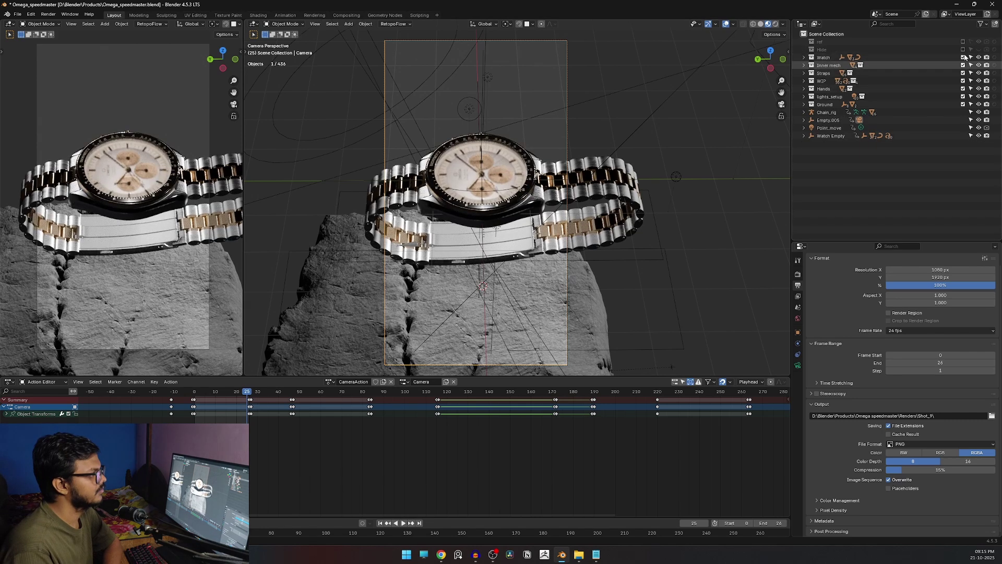
# Show the Holdout restriction toggle for the collections in the outliner.
pyautogui.click(982, 24)
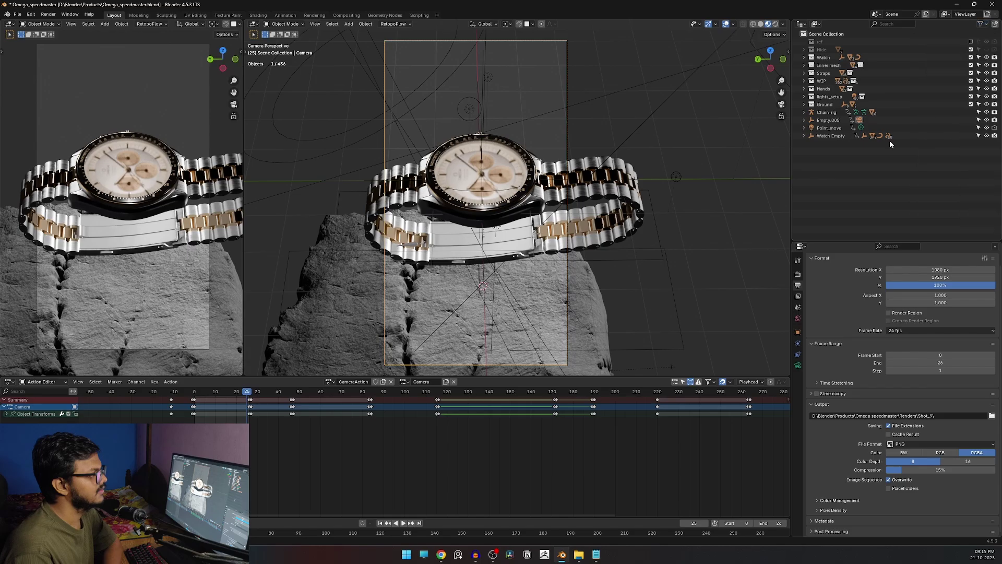
pyautogui.click(984, 24)
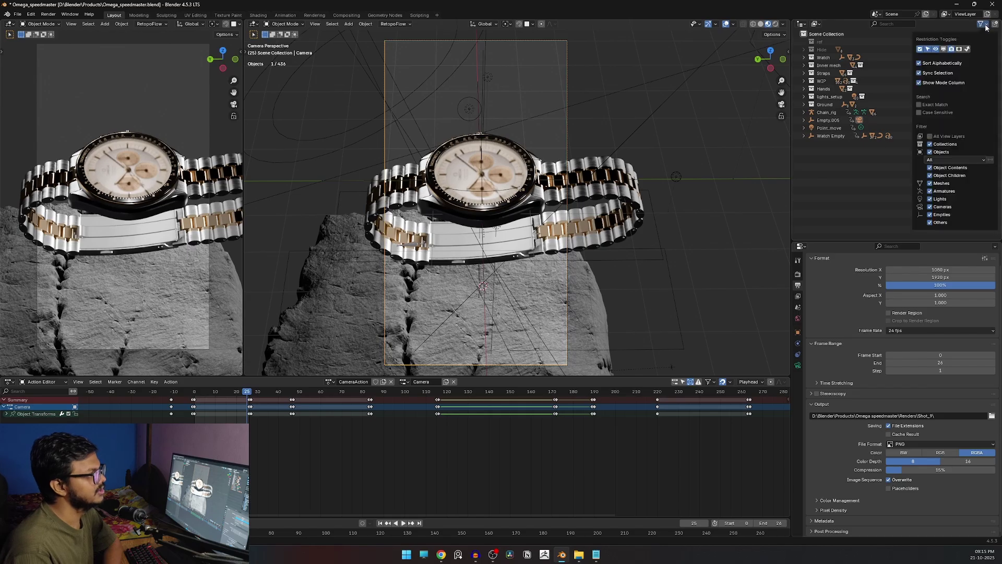
pyautogui.click(966, 49)
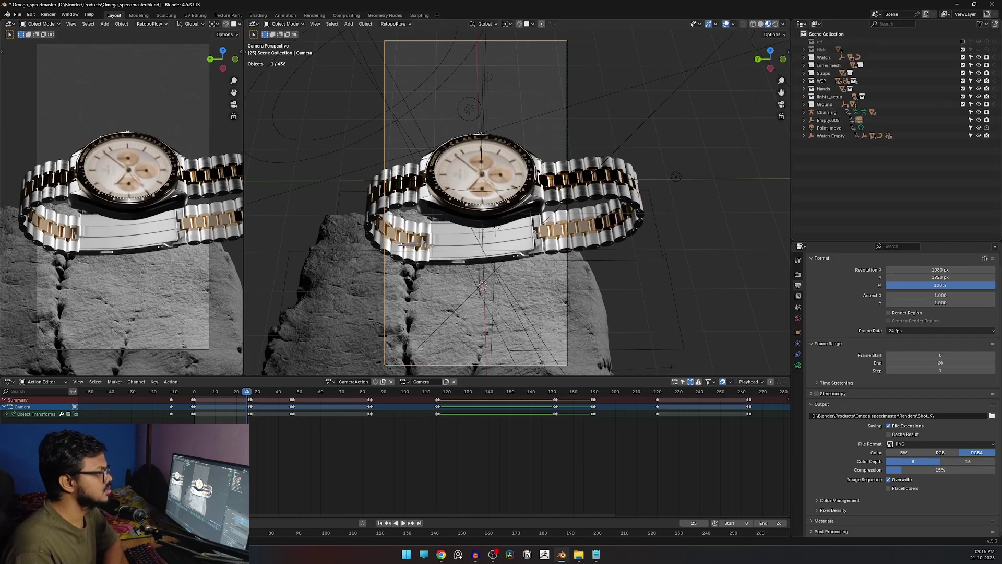
# Set the watch collections, including Inner mech, Straps, Hands and the nested Strap Clasp, as holdouts.
pyautogui.click(993, 65)
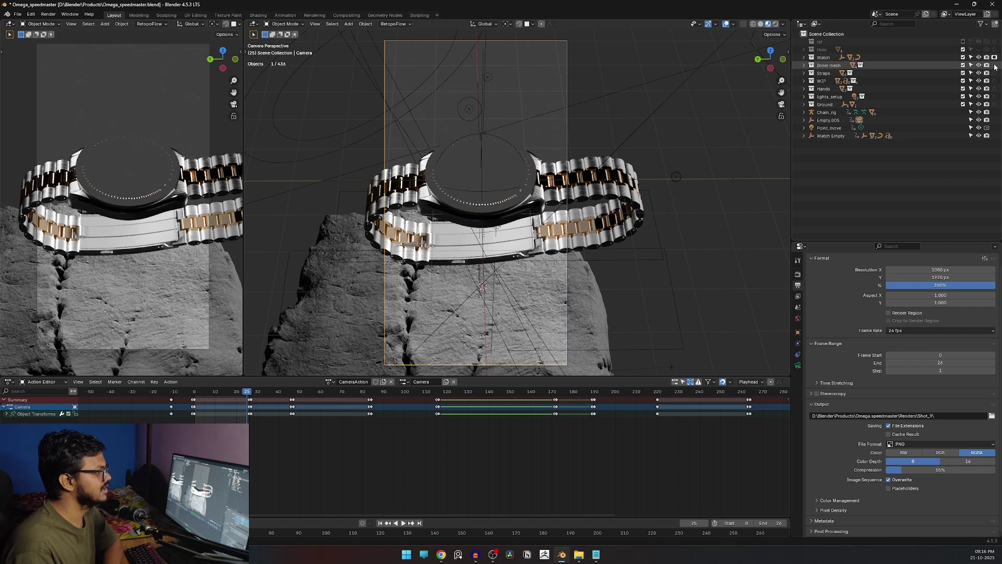
pyautogui.click(994, 80)
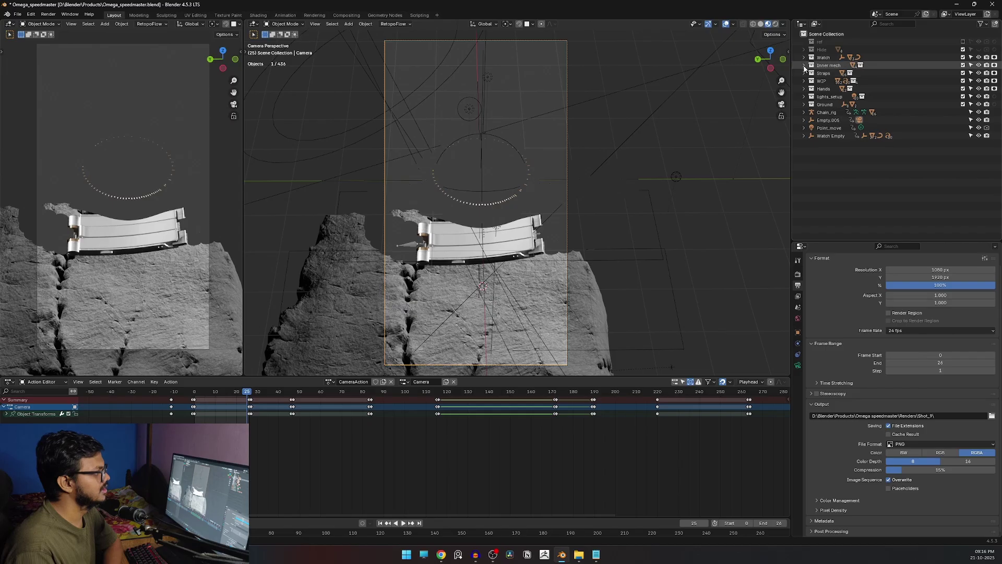
pyautogui.click(804, 73)
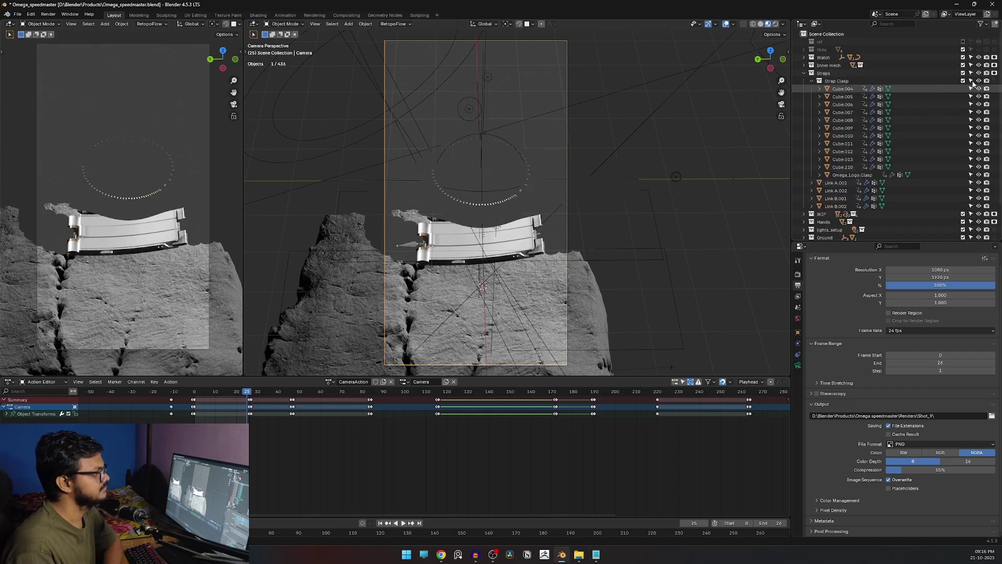
pyautogui.click(994, 81)
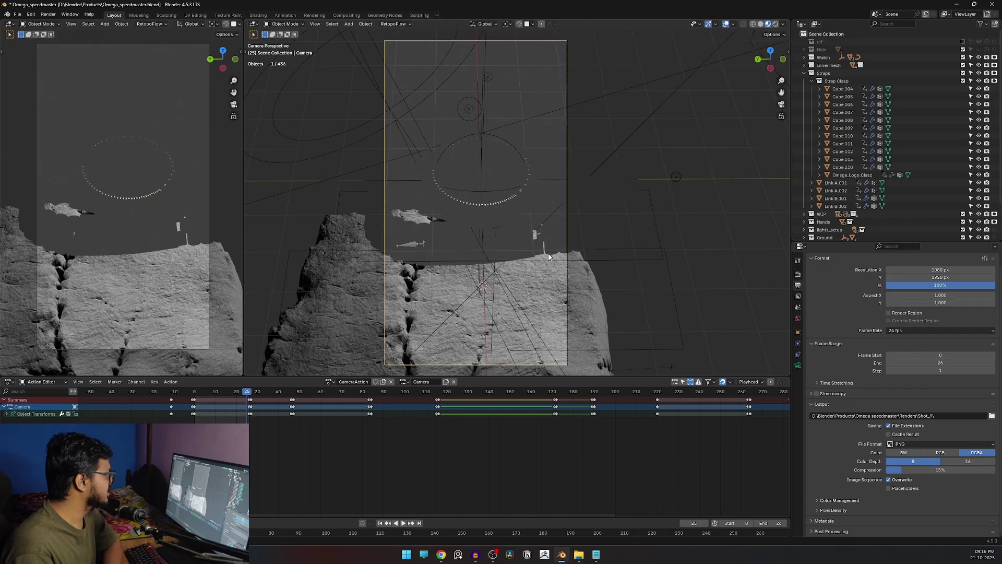
# Play and scrub the animation through the first shot and from frame 90 to 160 to examine the held-out watch over the rock.
pyautogui.moveTo(246, 393); pyautogui.dragTo(215, 389)
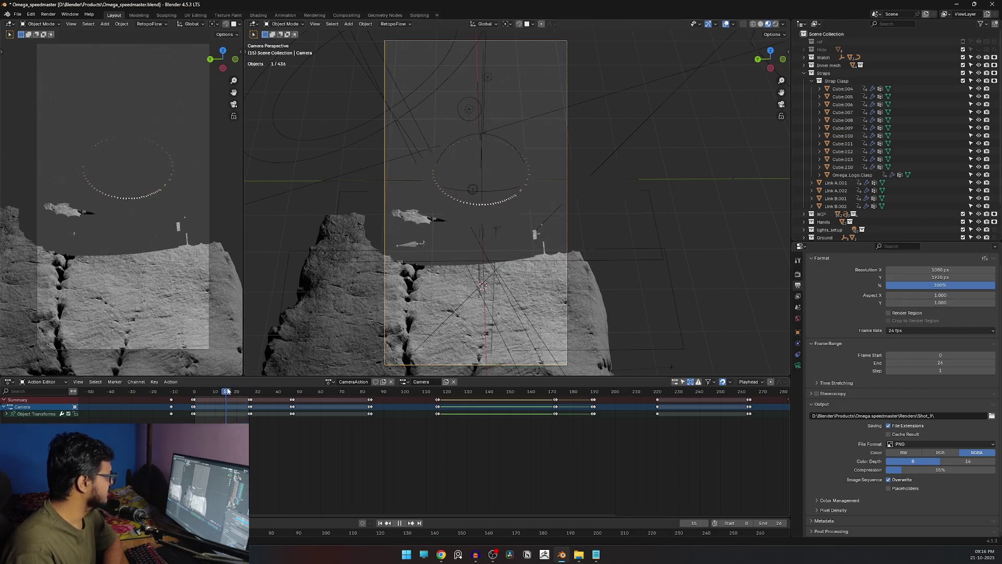
pyautogui.press('space')
pyautogui.click(385, 392)
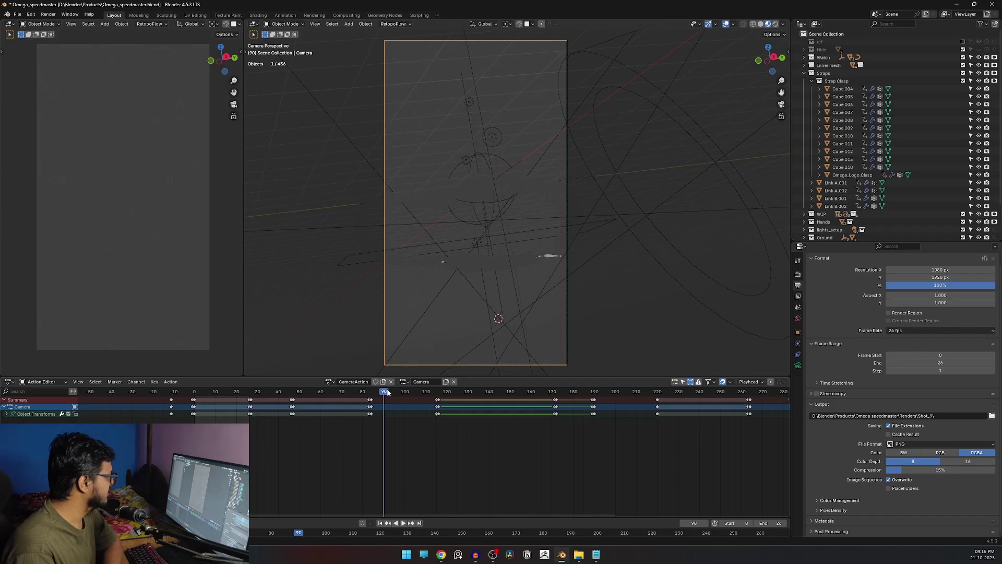
pyautogui.press('space')
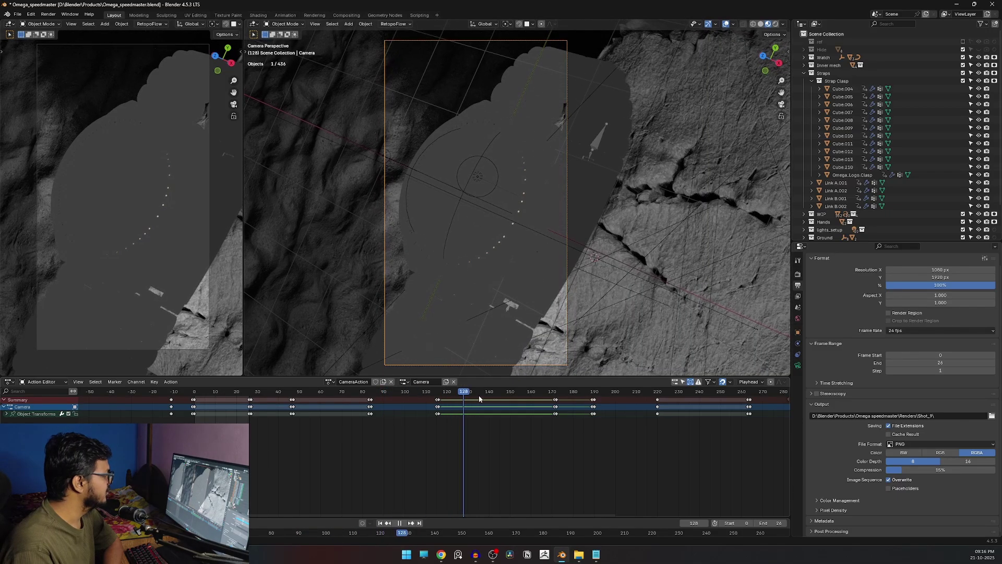
pyautogui.press('space')
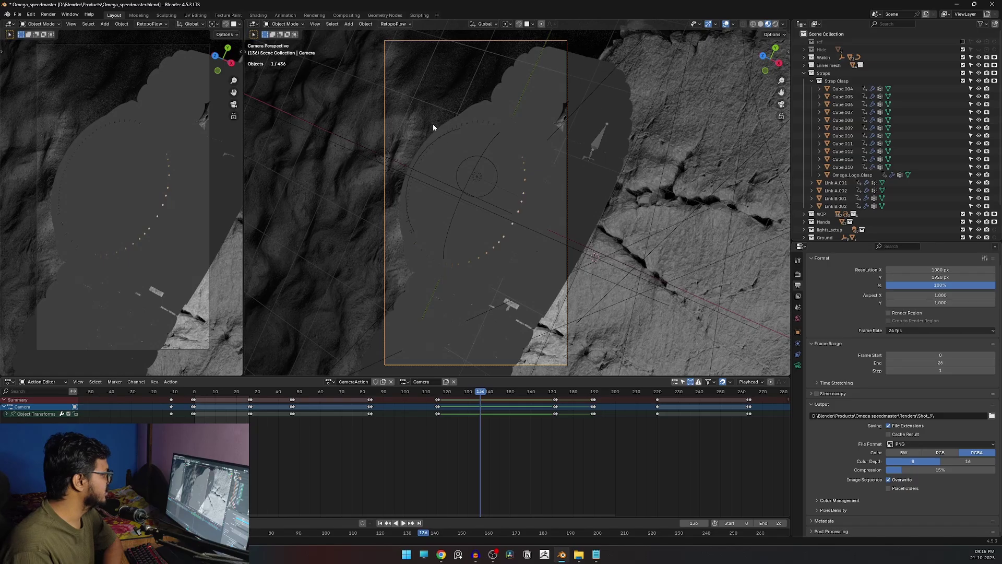
pyautogui.click(464, 394)
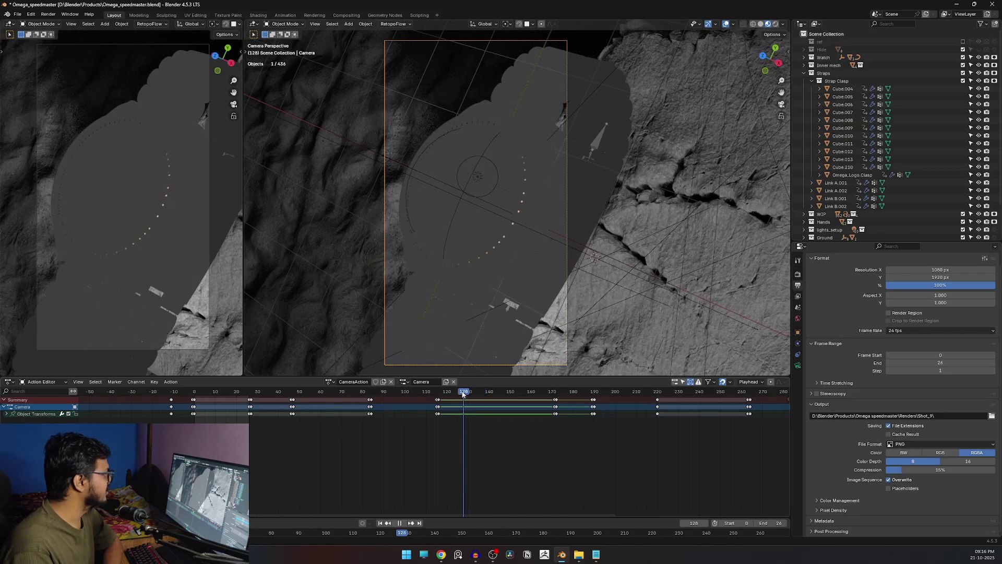
pyautogui.press('space')
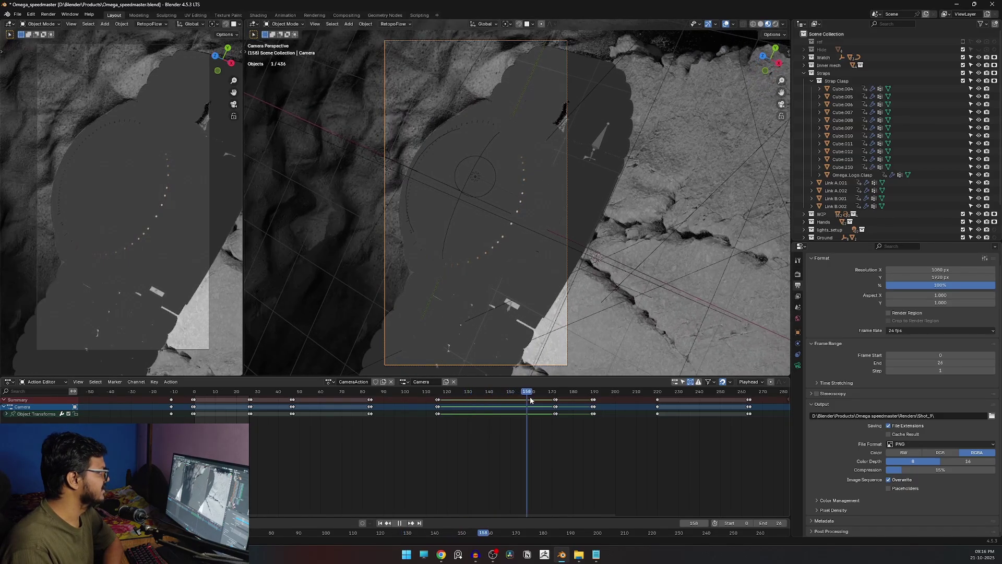
pyautogui.press('space')
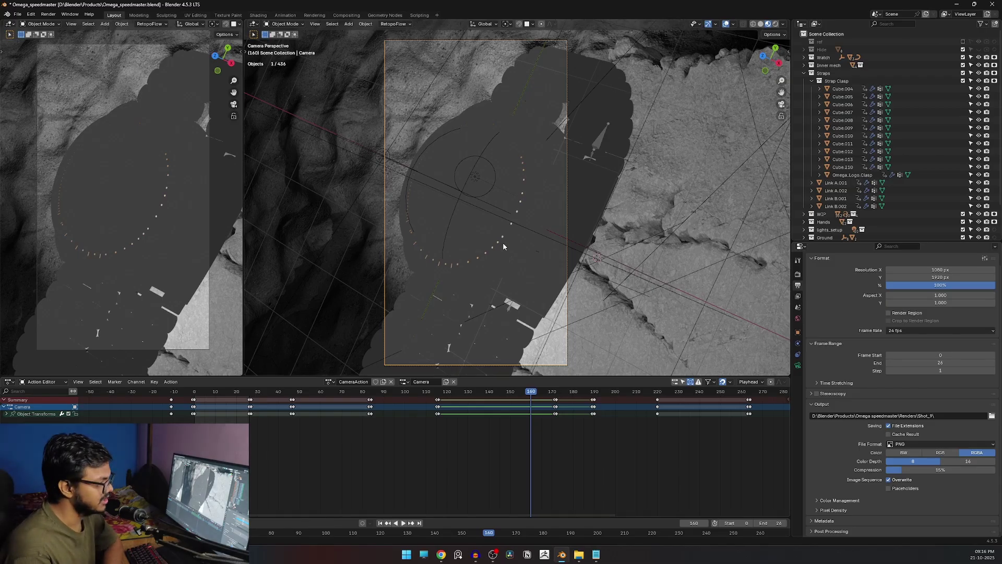
# Turn off the holdout for the Strap Clasp and all the other watch collections.
pyautogui.click(994, 82)
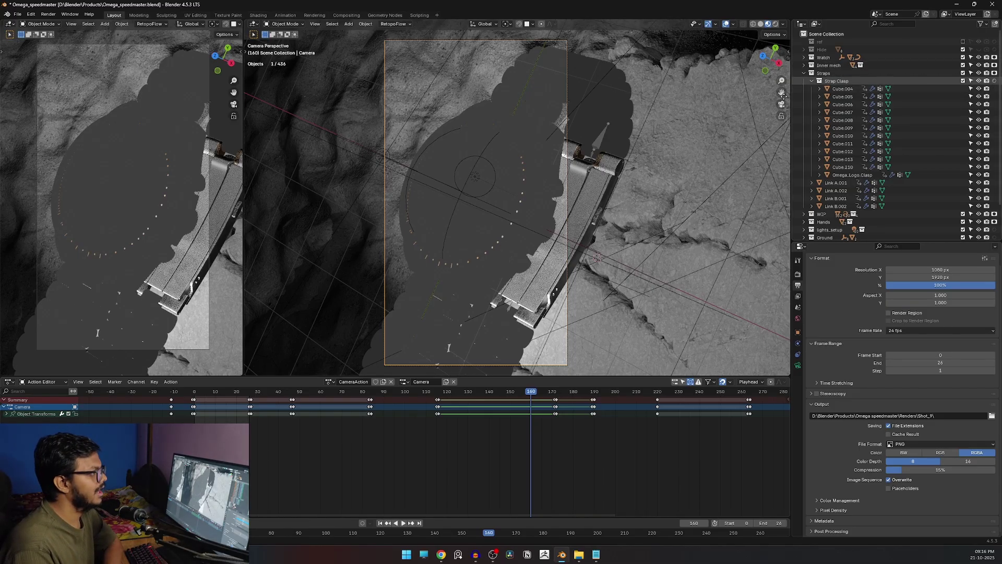
pyautogui.click(804, 73)
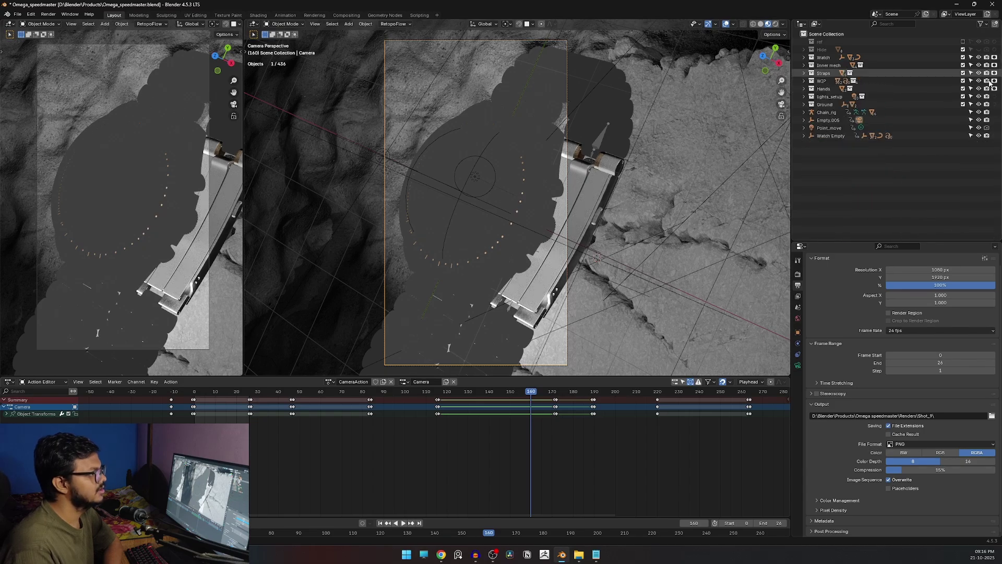
pyautogui.click(994, 81)
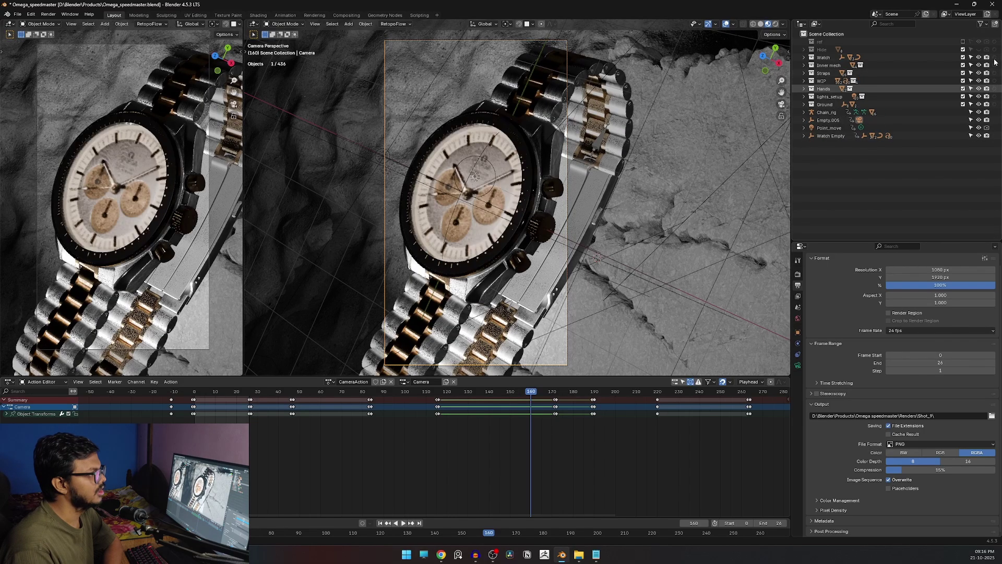
# Switch to File Explorer, open the Omega speedmaster Renders folder and look through the rendered frames in Shot_9.
pyautogui.click(578, 553)
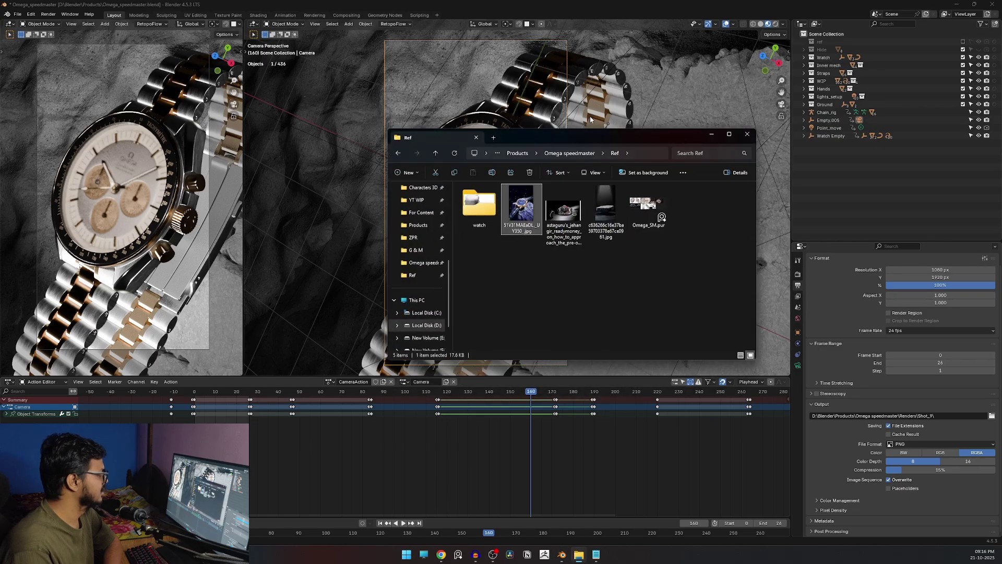
pyautogui.hotkey('alt', 'Up')
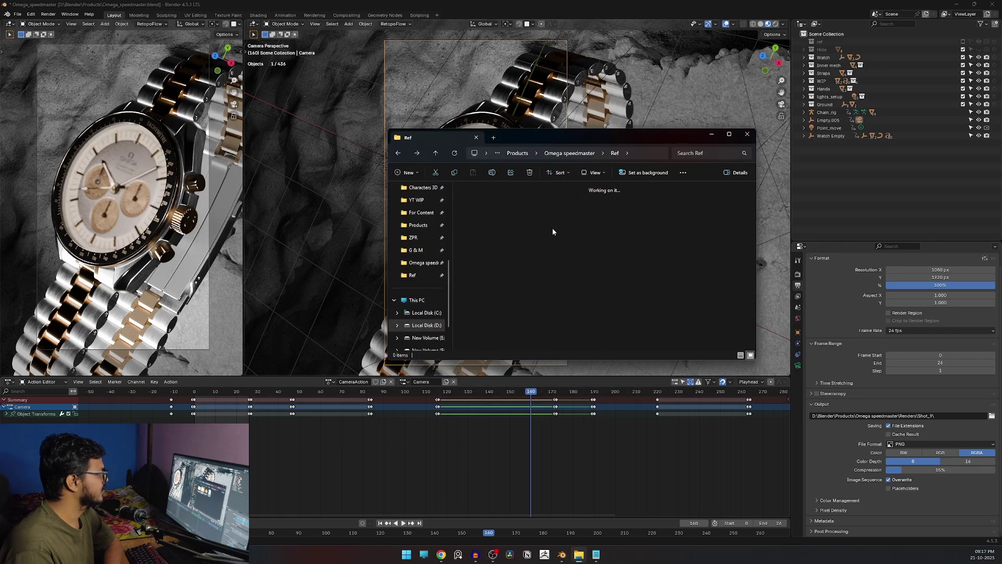
pyautogui.hotkey('alt', 'Up')
pyautogui.doubleClick(519, 209)
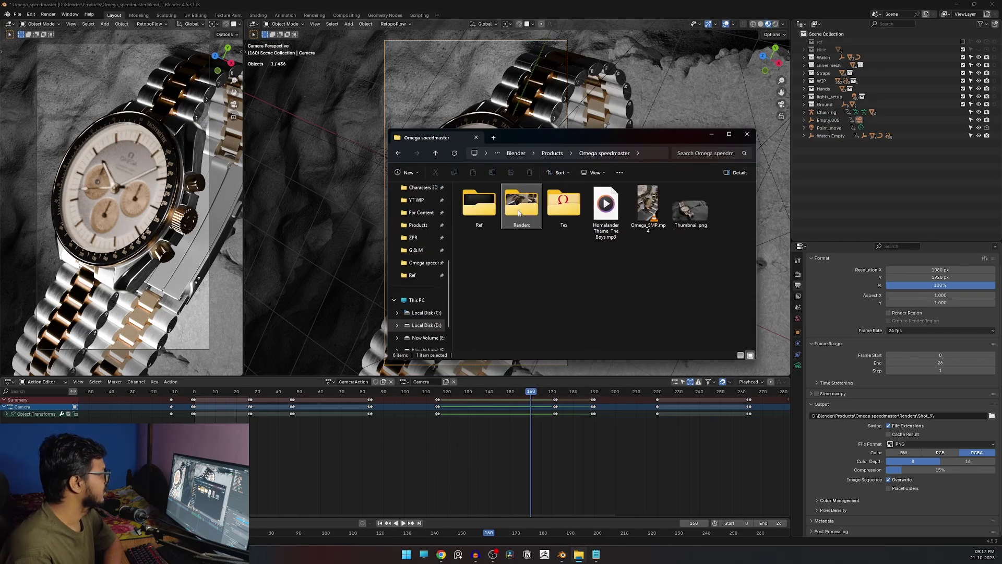
pyautogui.doubleClick(522, 209)
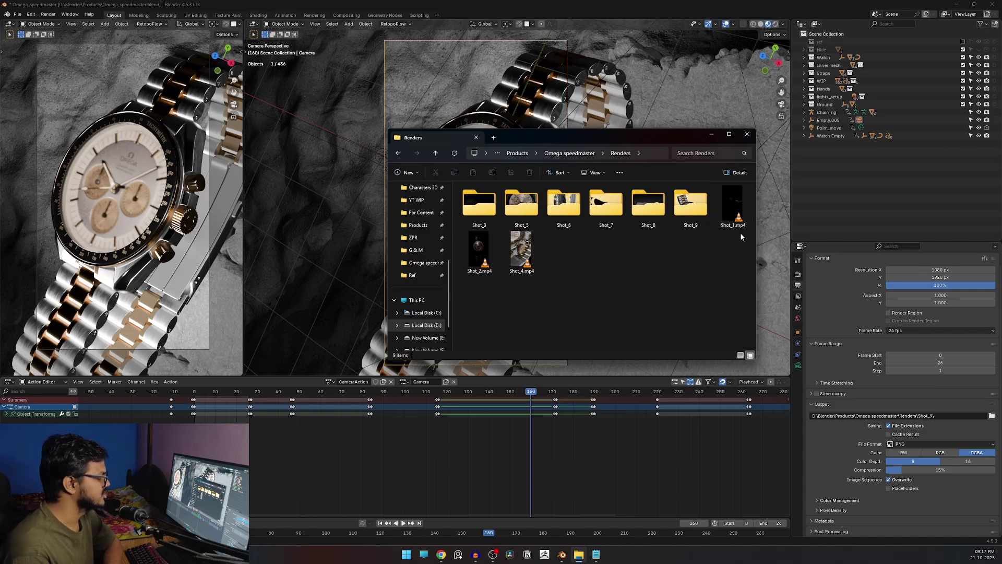
pyautogui.doubleClick(685, 208)
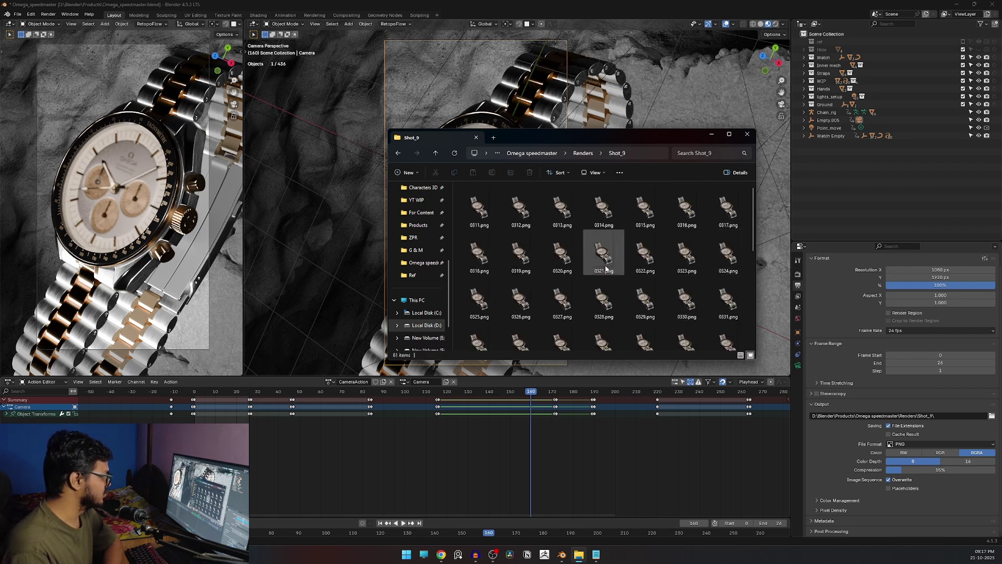
pyautogui.scroll(-5, 606, 267)
pyautogui.hotkey('alt', 'Left')
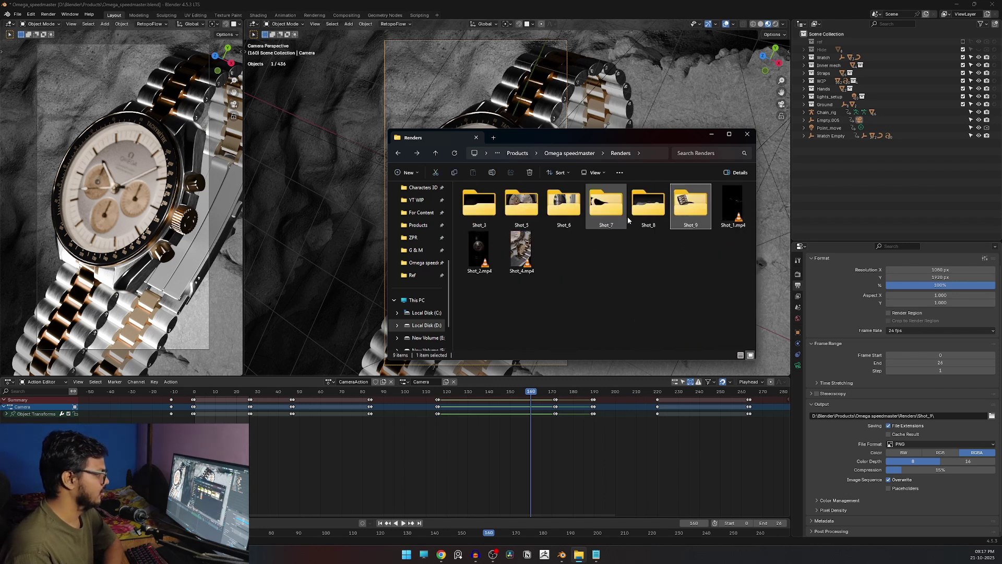
# Open frame 0264.png from the Shot_8 render folder and page through the following frames to examine the watch cutout.
pyautogui.doubleClick(645, 208)
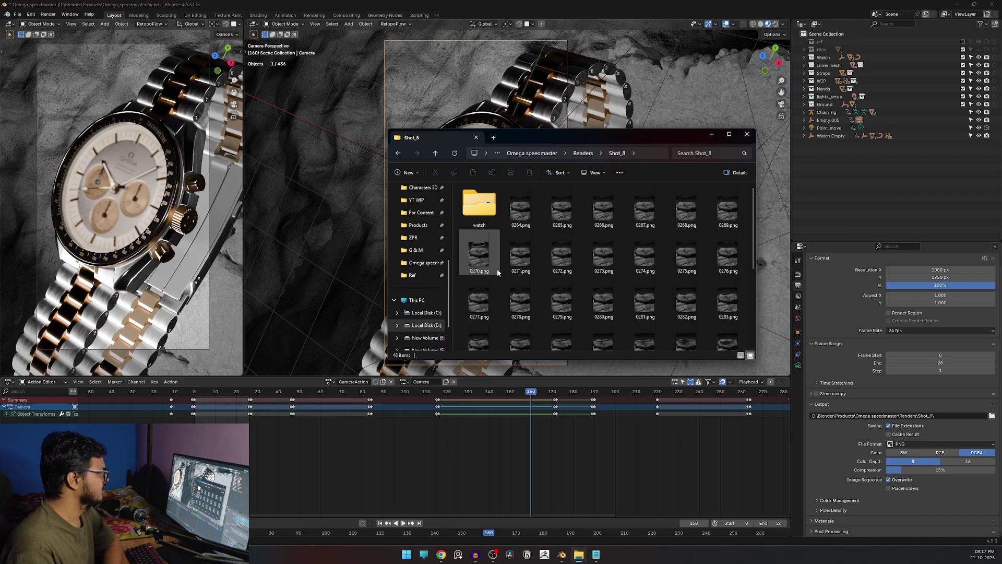
pyautogui.click(521, 218)
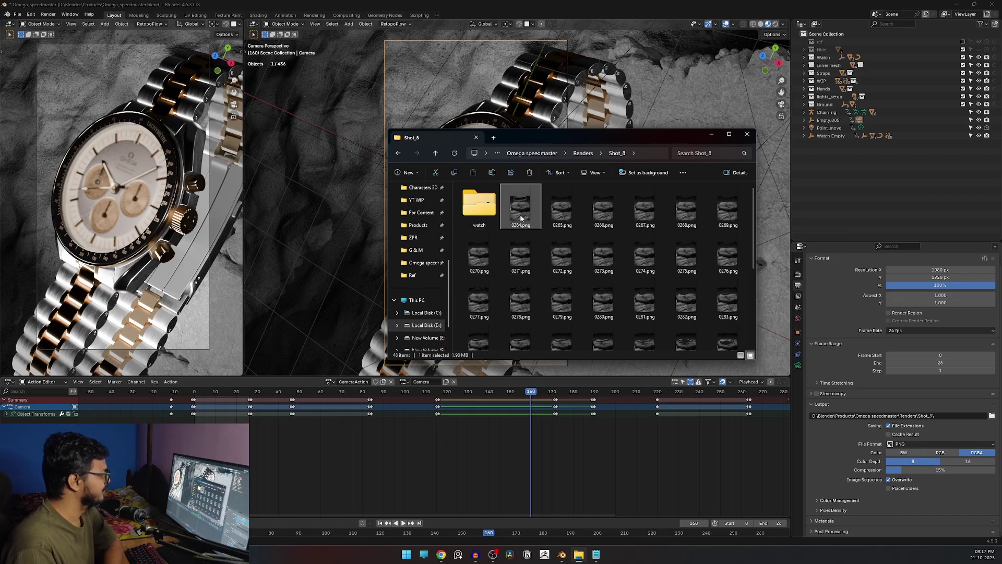
pyautogui.doubleClick(521, 218)
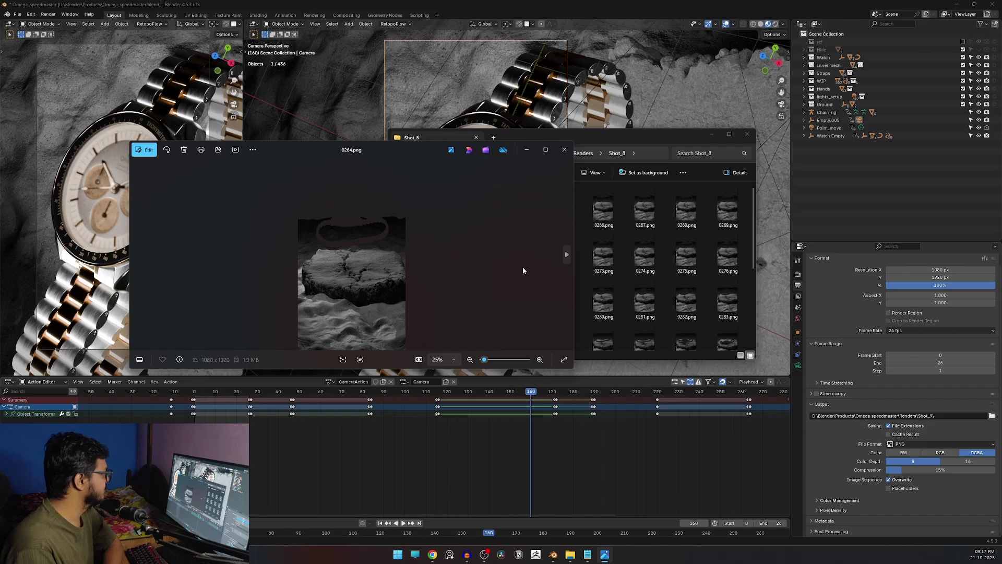
pyautogui.click(566, 254)
pyautogui.click(566, 254)
pyautogui.click(566, 254)
pyautogui.click(566, 254)
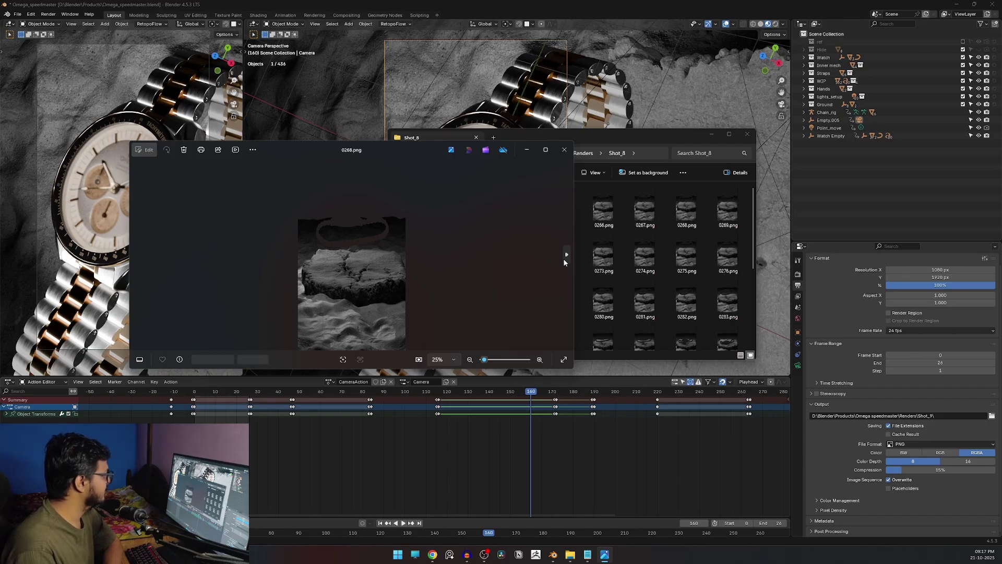
pyautogui.click(565, 256)
pyautogui.click(566, 256)
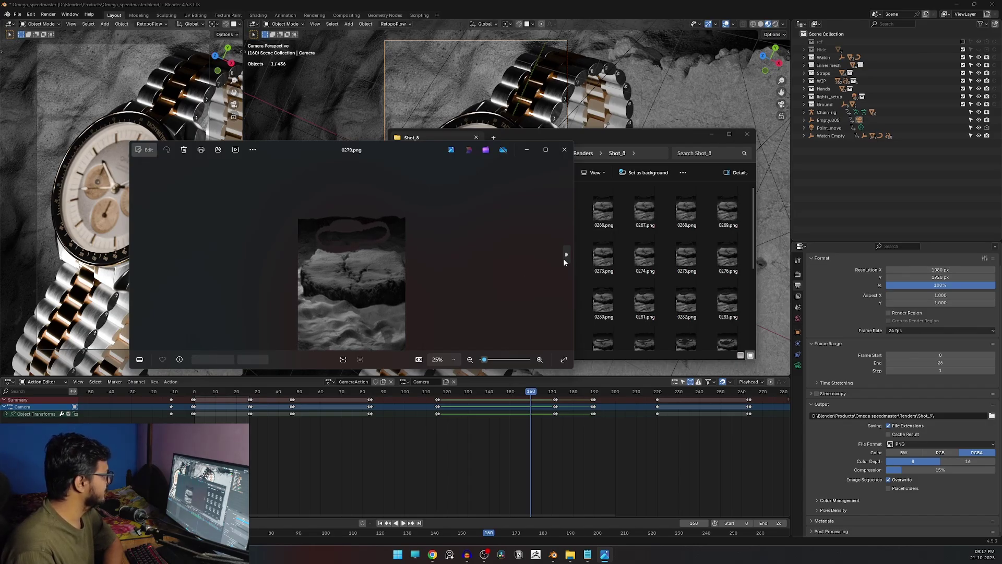
pyautogui.click(566, 255)
pyautogui.click(565, 256)
pyautogui.click(566, 256)
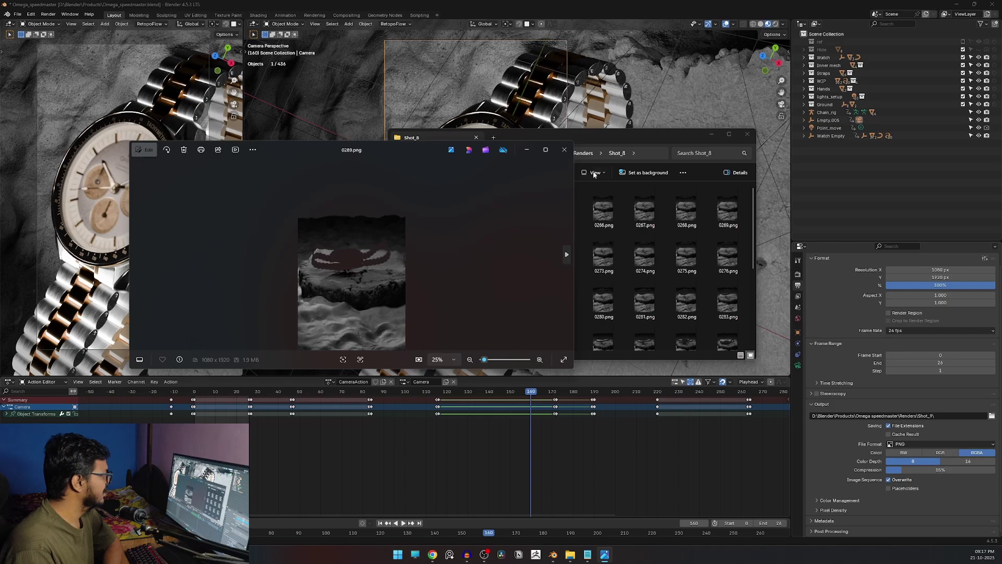
pyautogui.click(564, 150)
# Look through the watch-only pass in Shot_8's watch subfolder, and close File Explorer.
pyautogui.doubleClick(464, 229)
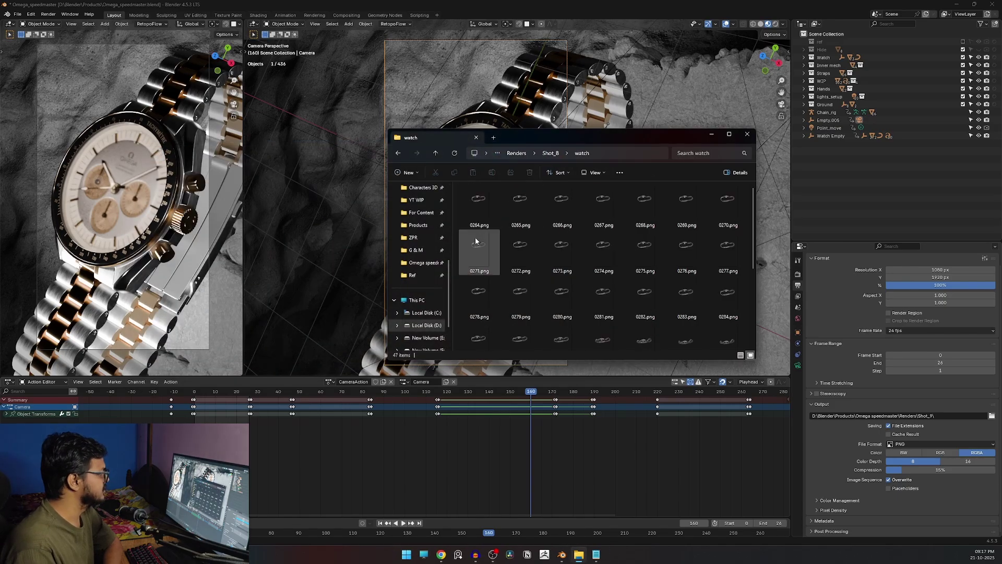
pyautogui.scroll(-5, 476, 238)
pyautogui.click(746, 134)
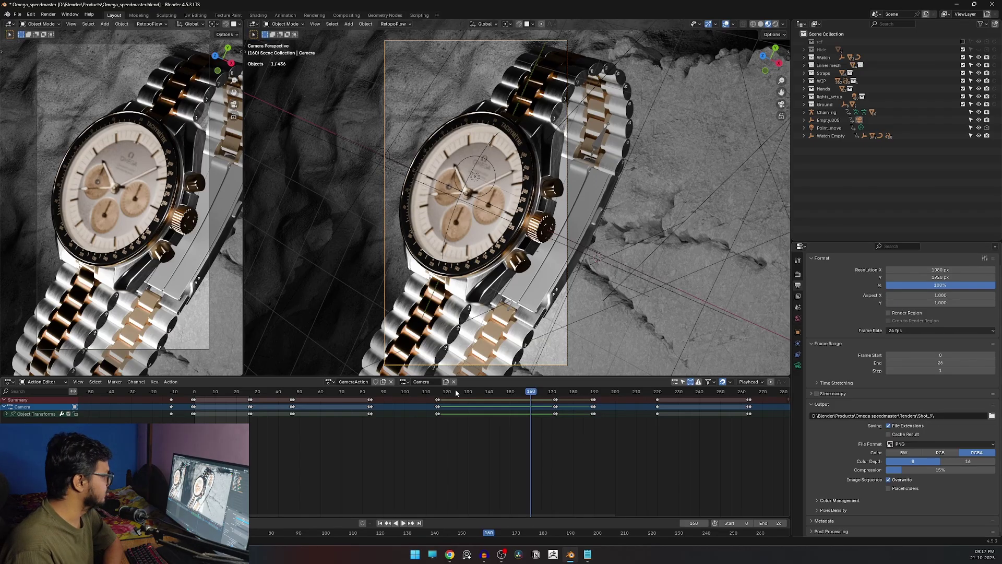
# Scrub the animation back to frame 69, and bring up the Omega speedmaster project folder in File Explorer.
pyautogui.moveTo(236, 395); pyautogui.dragTo(339, 391)
pyautogui.hotkey('shift', 'Right')
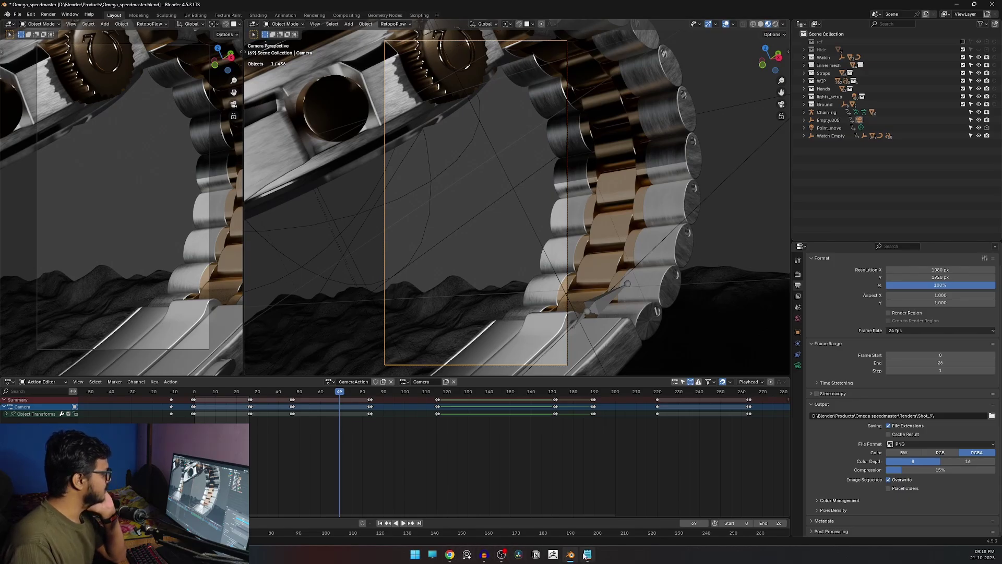
pyautogui.click(434, 554)
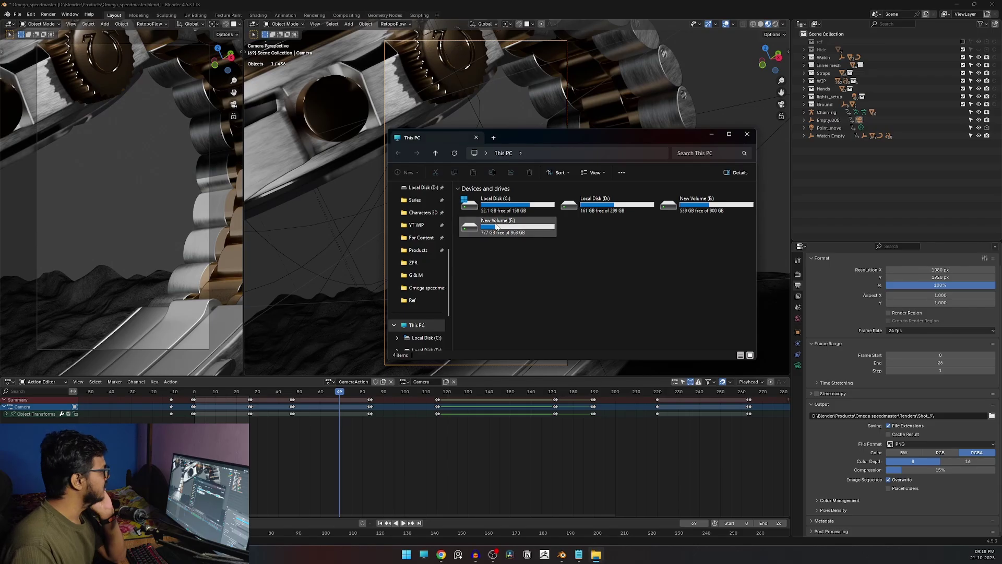
pyautogui.click(424, 289)
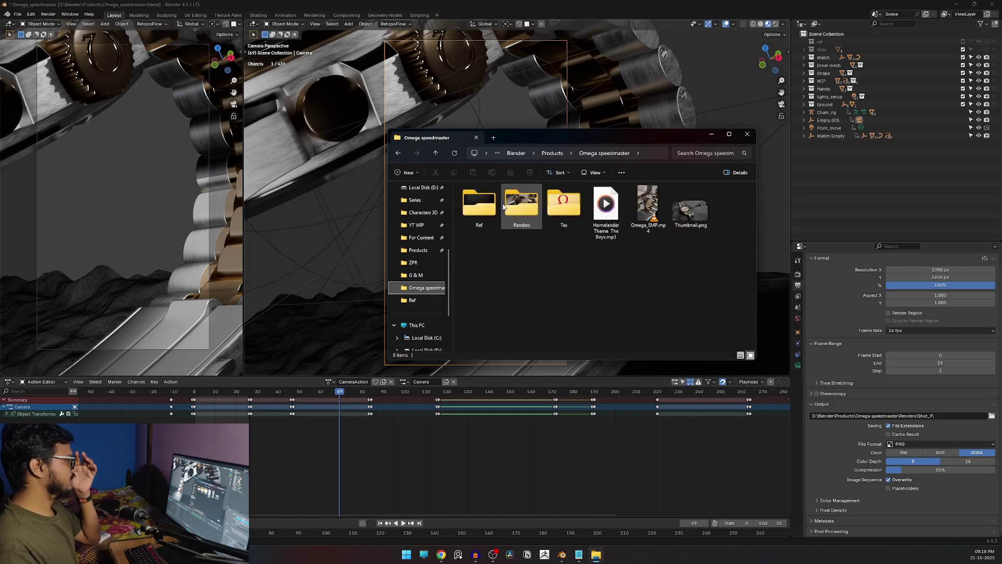
pyautogui.click(714, 132)
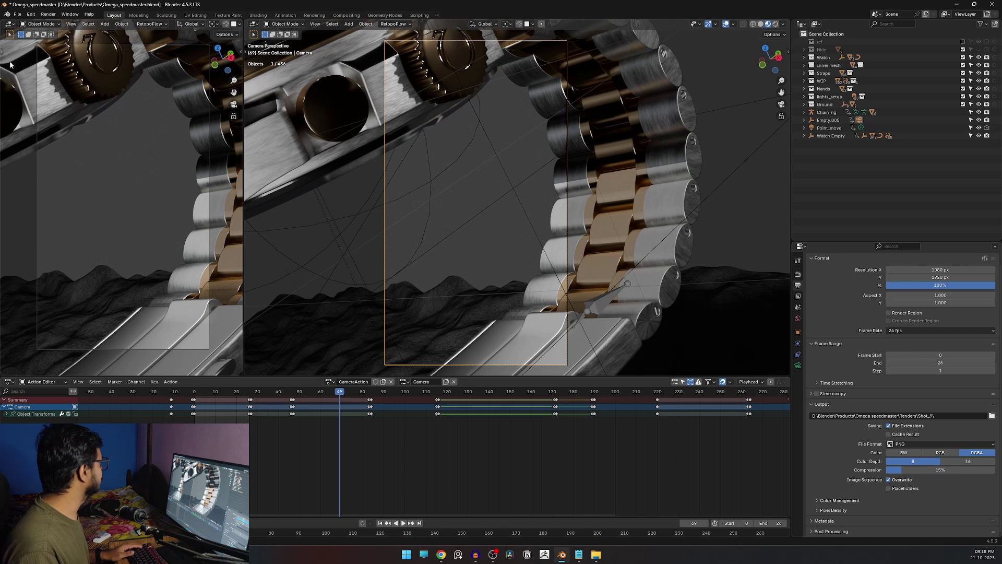
pyautogui.click(17, 15)
pyautogui.moveTo(47, 41)
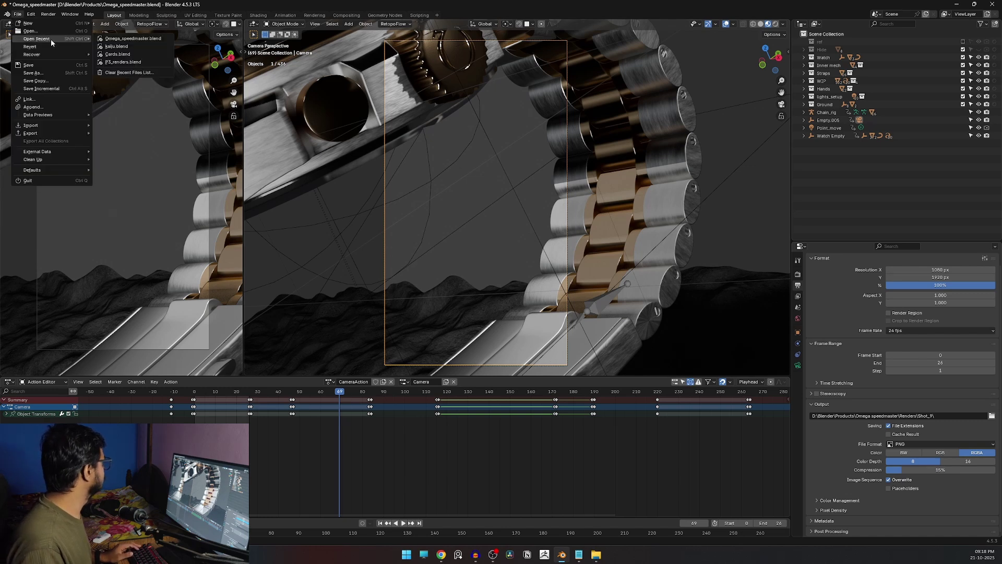
pyautogui.moveTo(39, 24)
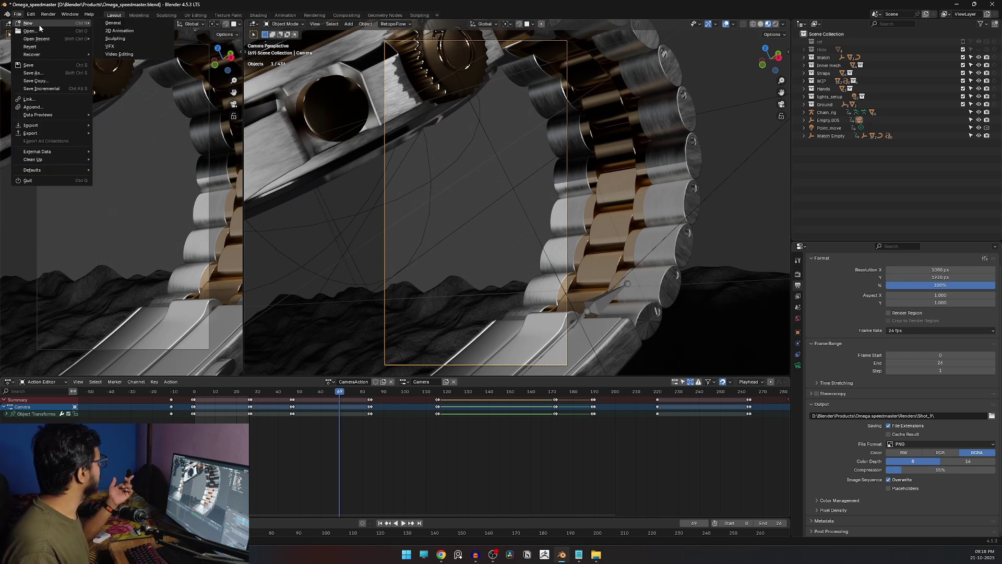
pyautogui.click(117, 32)
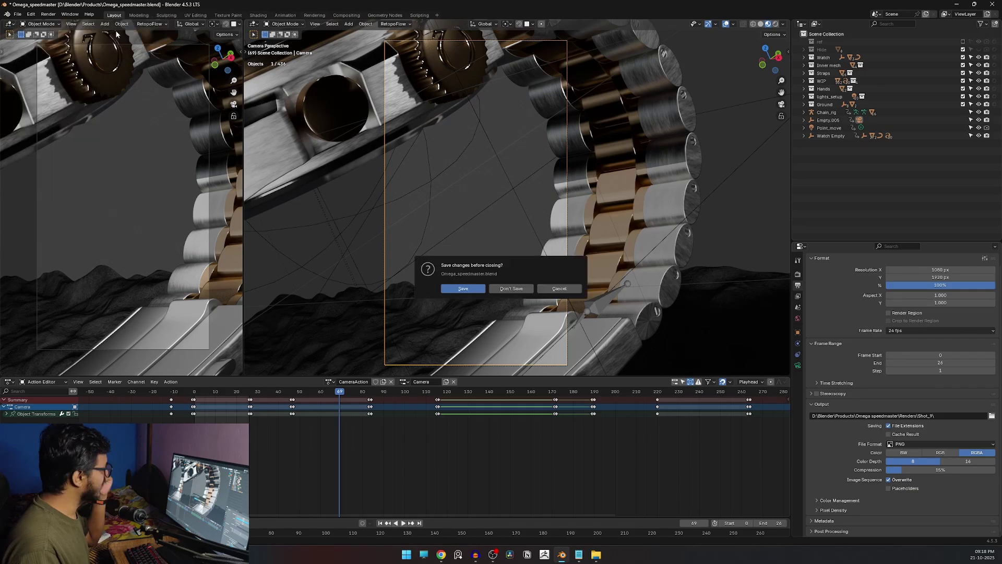
pyautogui.click(499, 289)
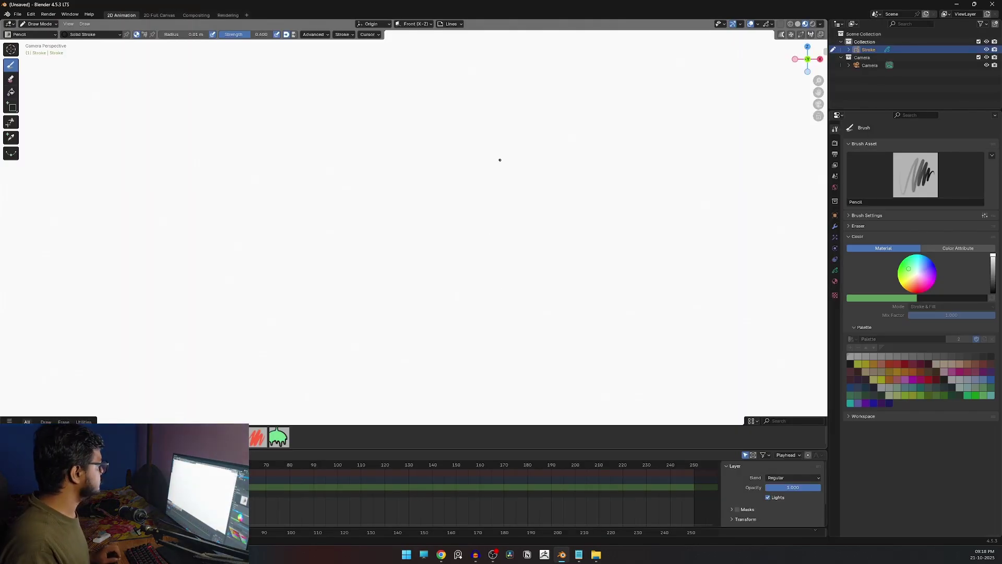
# Create a new Blender file from the Video Editing template.
pyautogui.click(17, 14)
pyautogui.moveTo(32, 27)
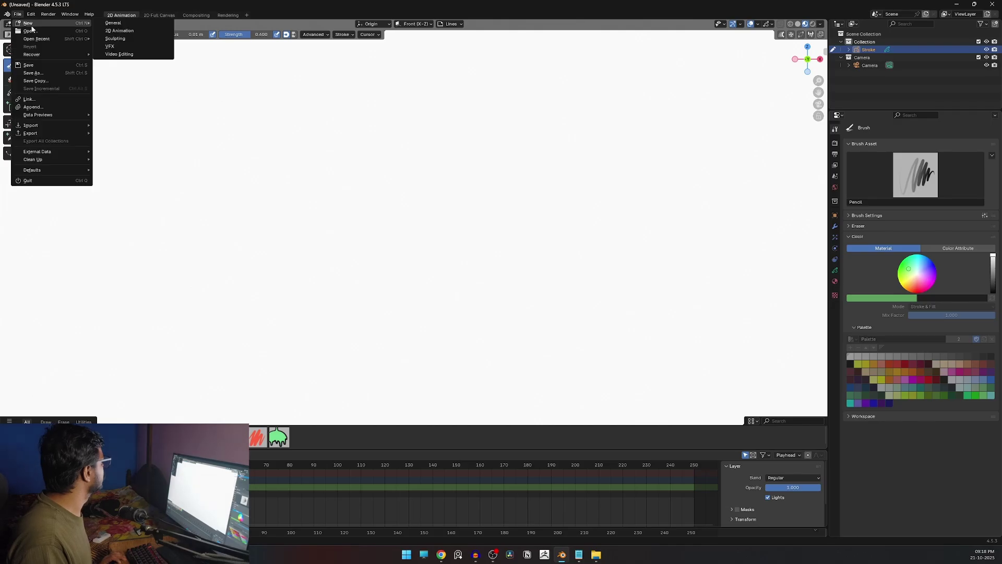
pyautogui.click(113, 55)
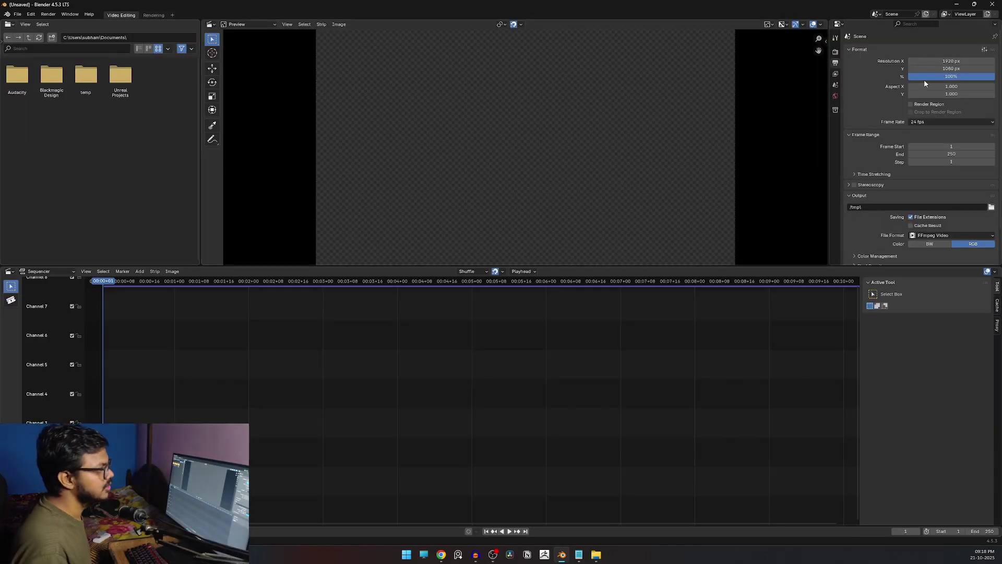
# Set the output resolution to 1080 by 1920 px.
pyautogui.click(954, 62)
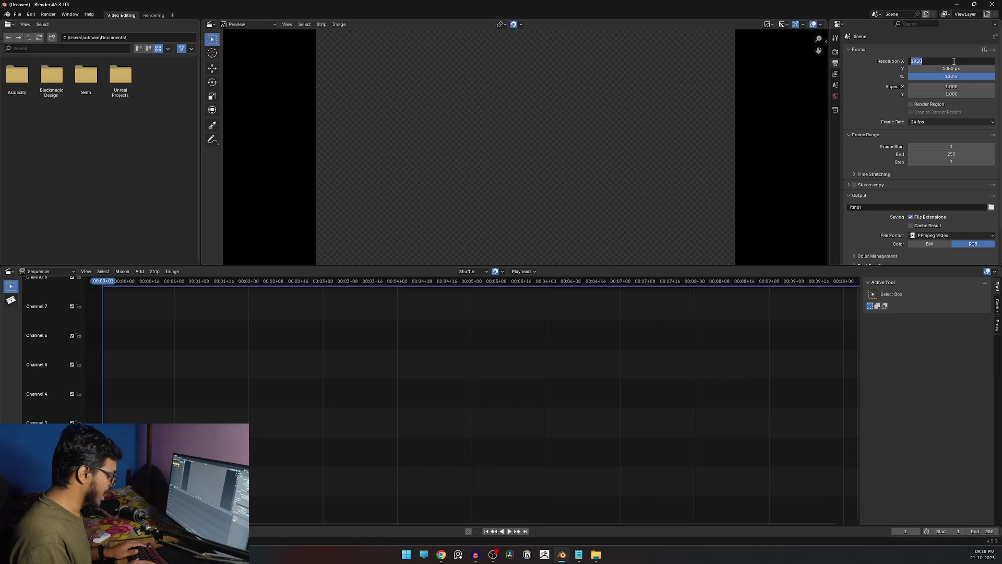
pyautogui.write('10')
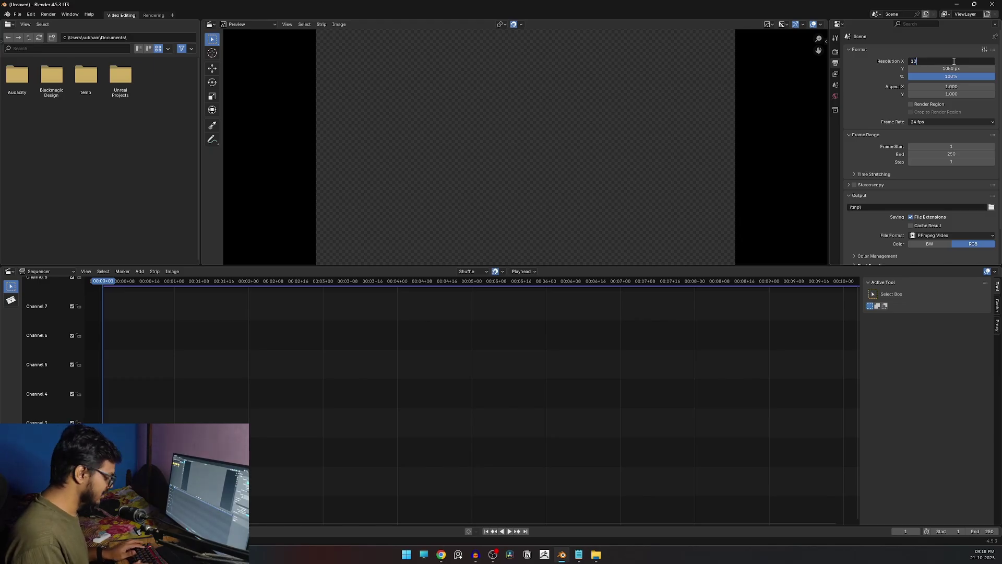
pyautogui.write('80')
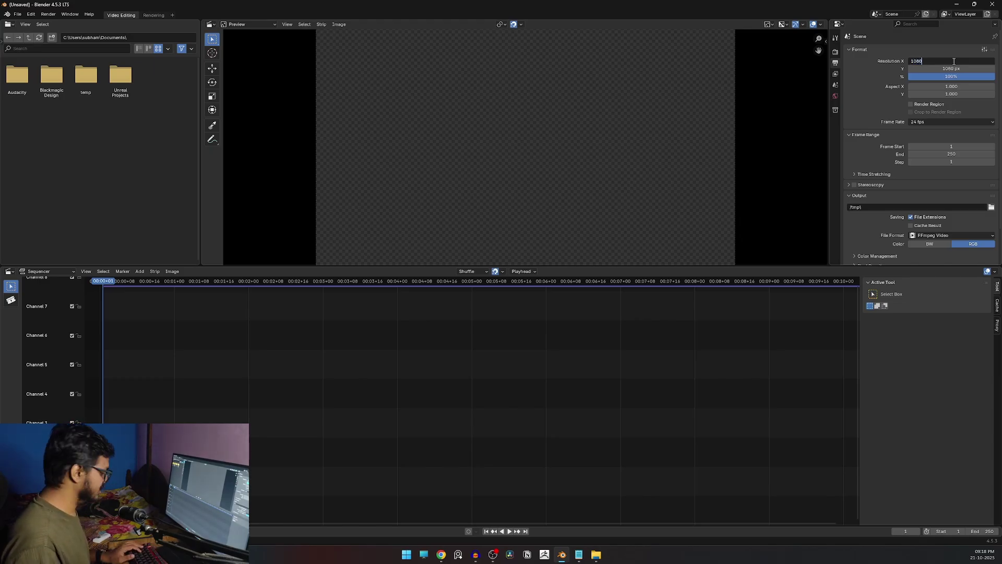
pyautogui.press('Tab')
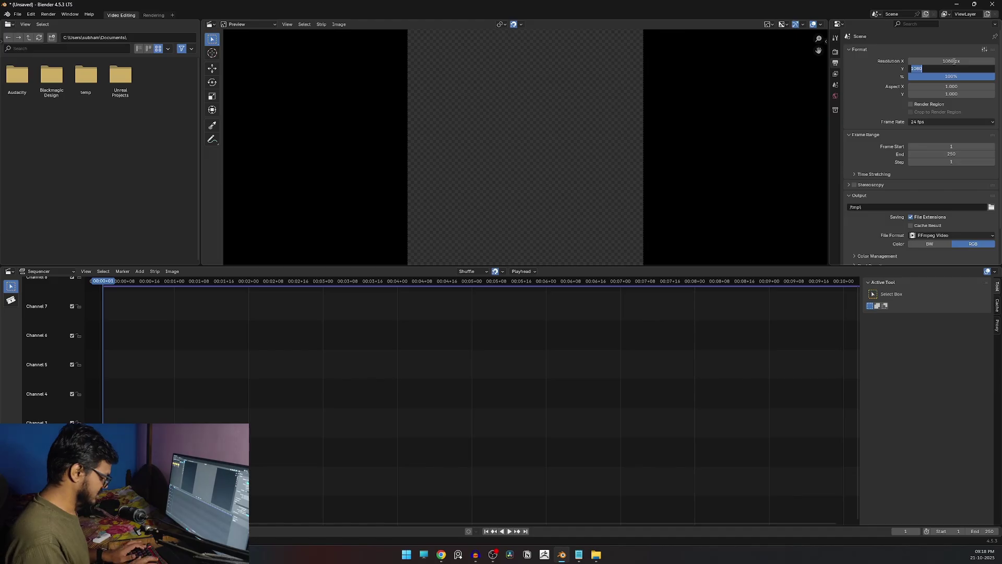
pyautogui.write('1920')
pyautogui.press('Return')
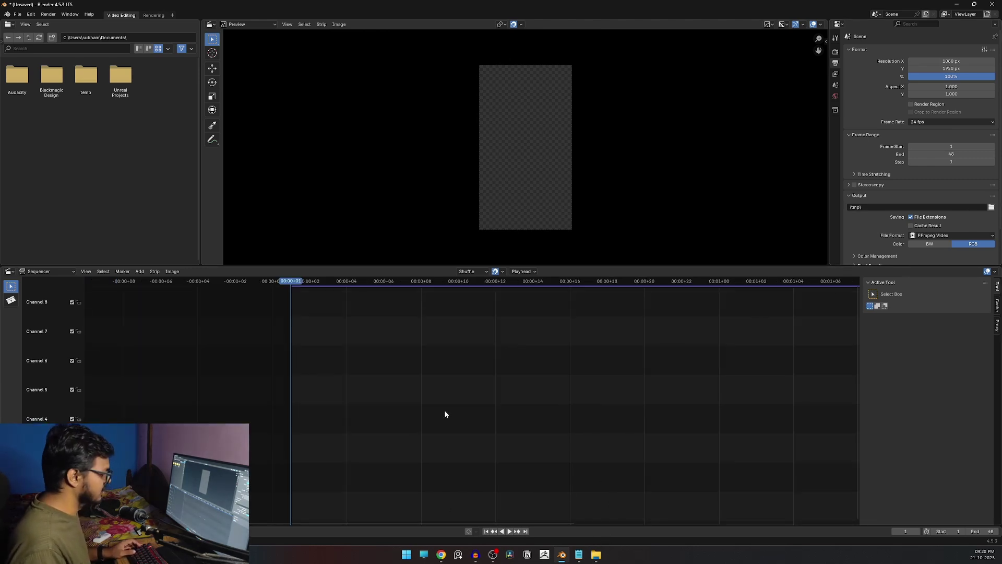
# Add the Shot_7 PNG frames 0190 to 0263 to the sequencer as one image strip on channel 3, starting at frame 1.
pyautogui.click(596, 554)
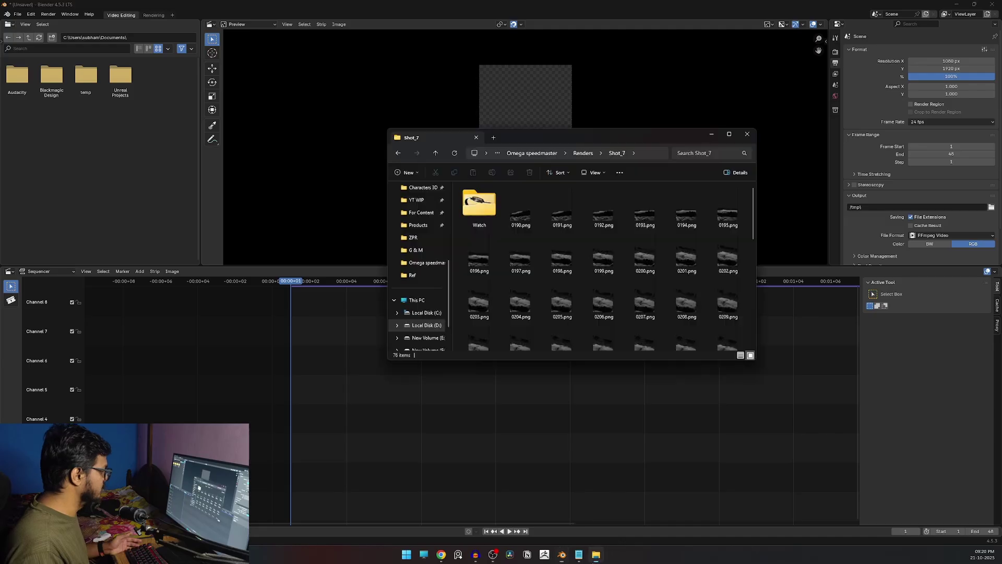
pyautogui.click(531, 196)
pyautogui.scroll(-5, 532, 196)
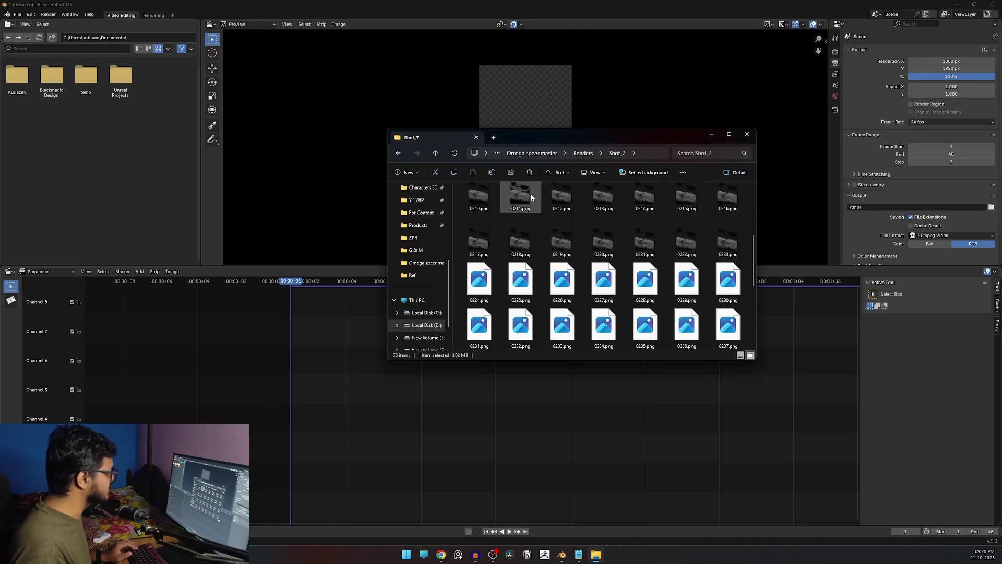
pyautogui.keyDown('shift'); pyautogui.click(656, 320); pyautogui.keyUp('shift')
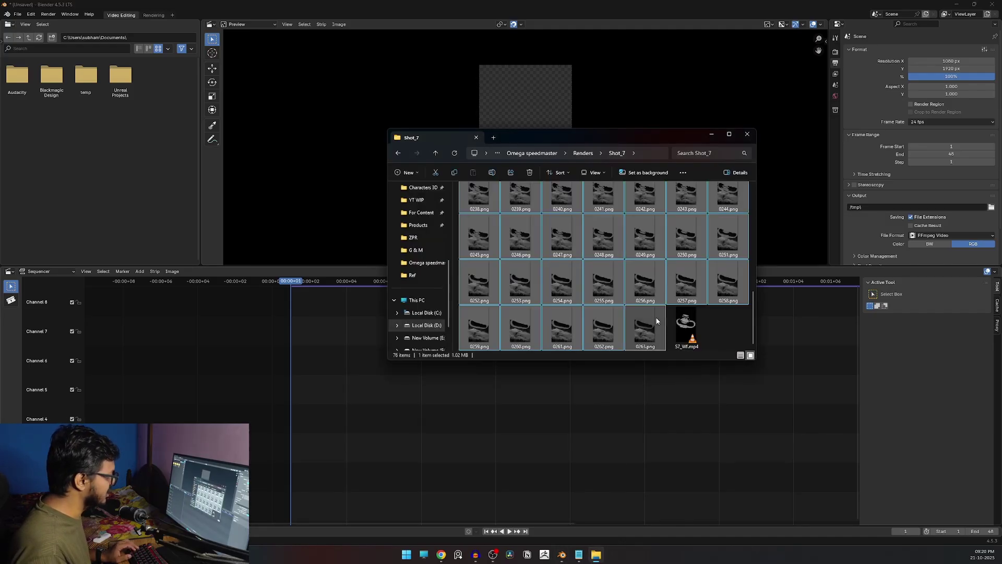
pyautogui.moveTo(525, 428); pyautogui.dragTo(525, 425)
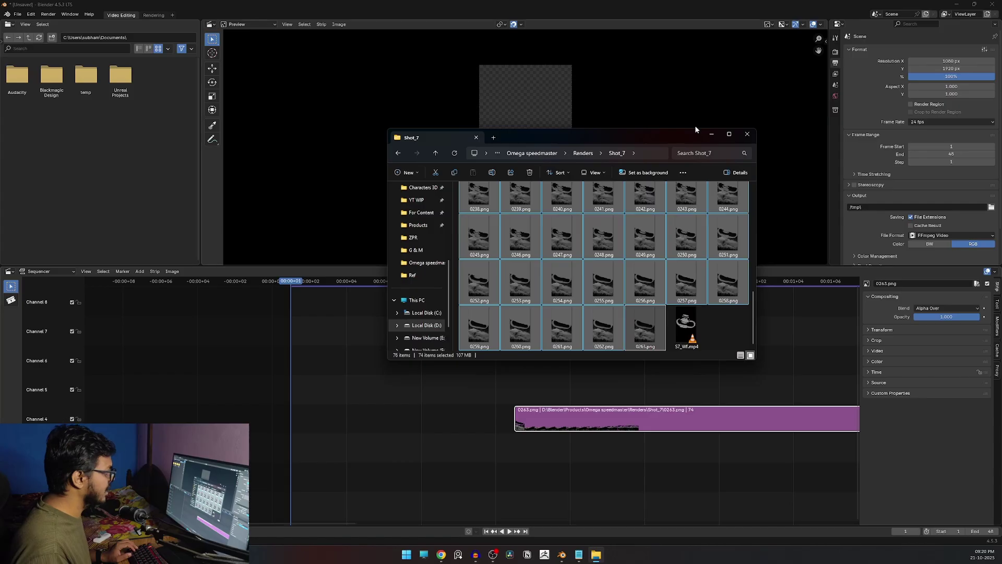
pyautogui.click(711, 134)
pyautogui.moveTo(631, 415); pyautogui.dragTo(401, 444)
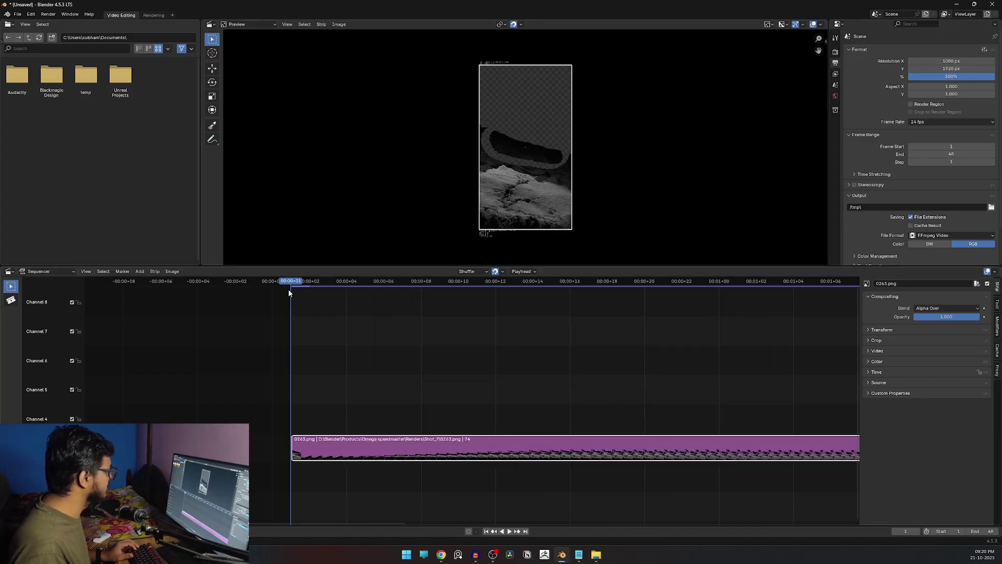
# Scrub the Shot_7 strip, move the playhead to the strip's end, and set the scene's end frame to 74.
pyautogui.moveTo(290, 284); pyautogui.dragTo(496, 316)
pyautogui.scroll(-2, 563, 370)
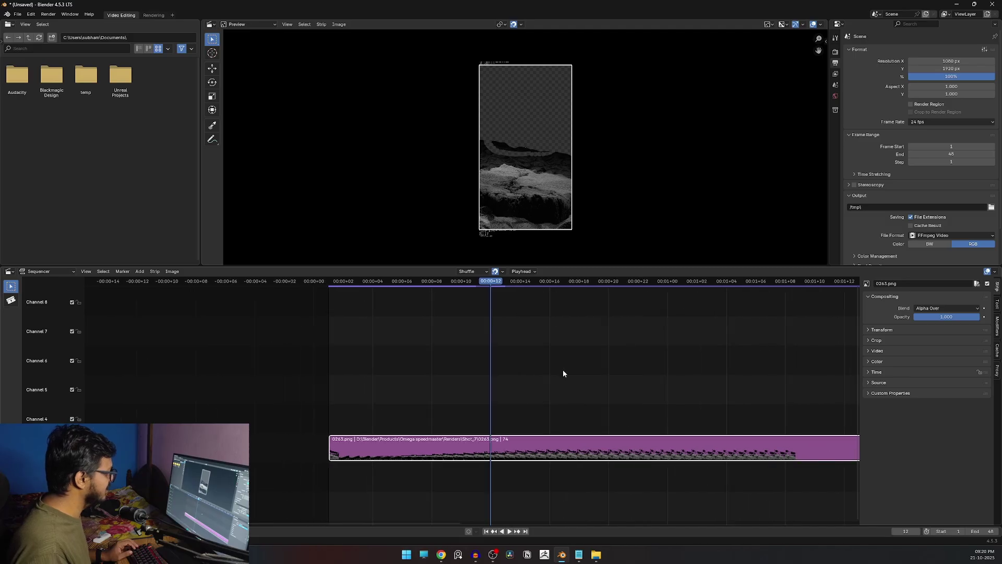
pyautogui.keyDown('ctrl'); pyautogui.scroll(-5, 513, 425); pyautogui.keyUp('ctrl')
pyautogui.scroll(-1, 739, 423)
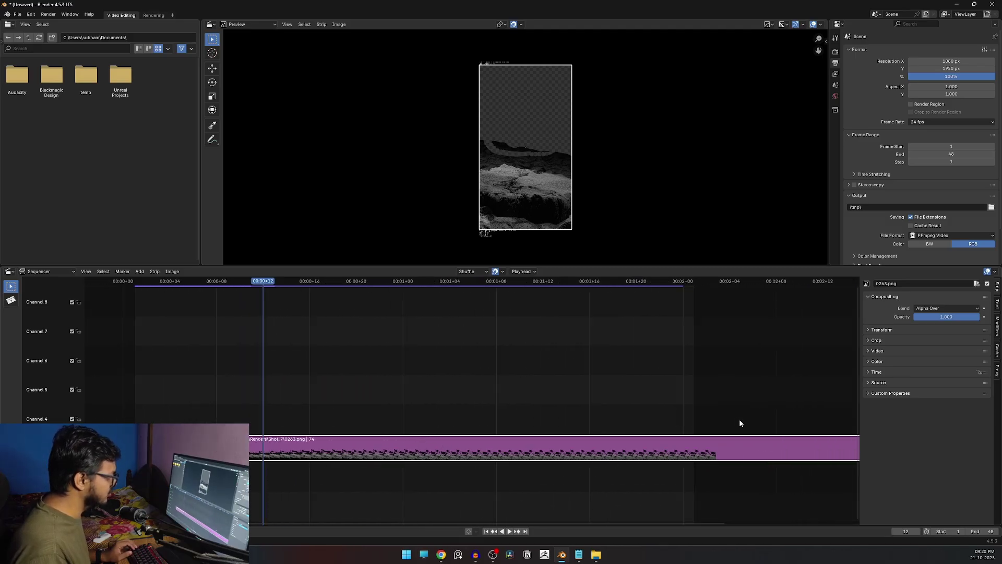
pyautogui.scroll(-2, 643, 389)
pyautogui.keyDown('ctrl'); pyautogui.scroll(-2, 644, 398); pyautogui.keyUp('ctrl')
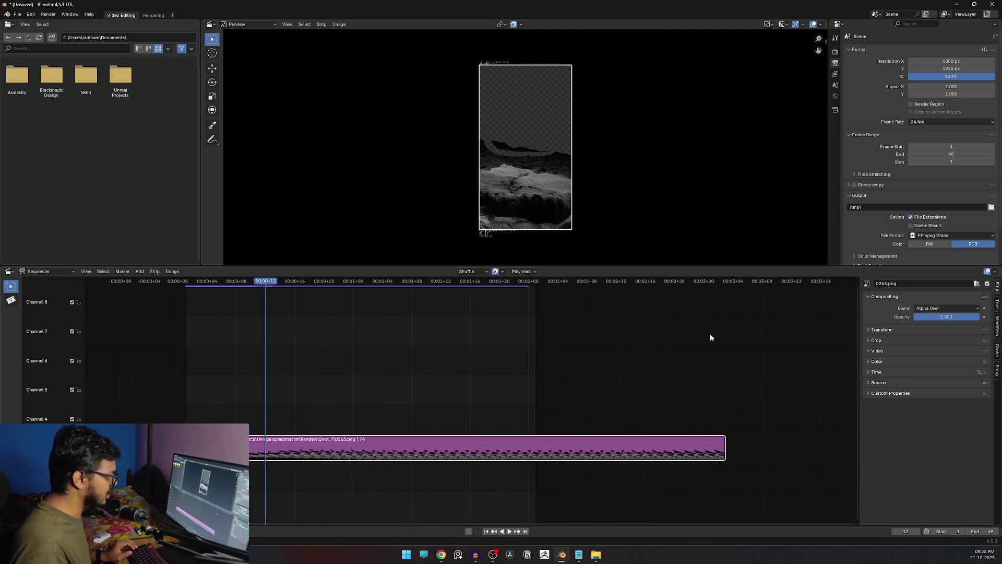
pyautogui.press('pageup')
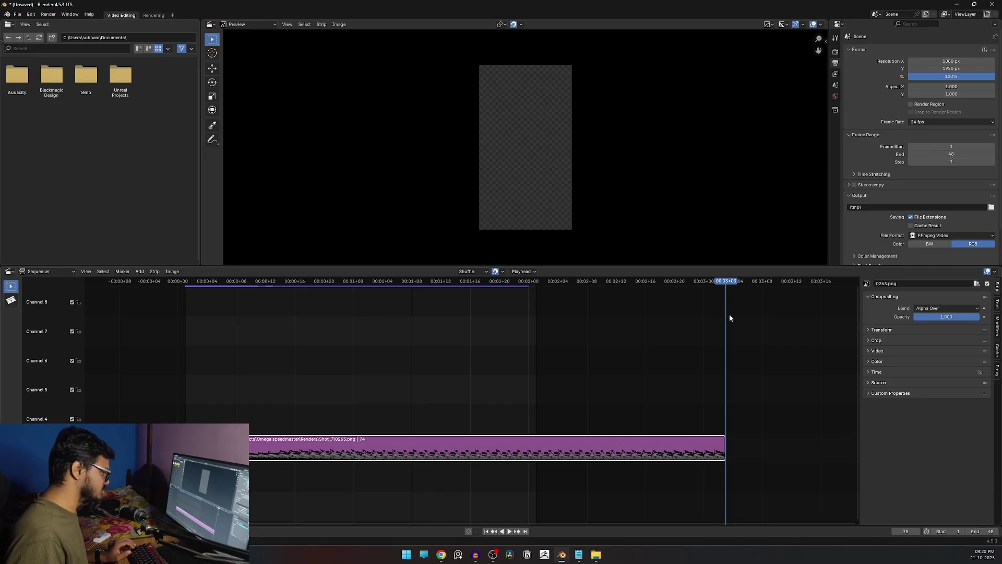
pyautogui.hotkey('ctrl', 'End')
pyautogui.press('Right')
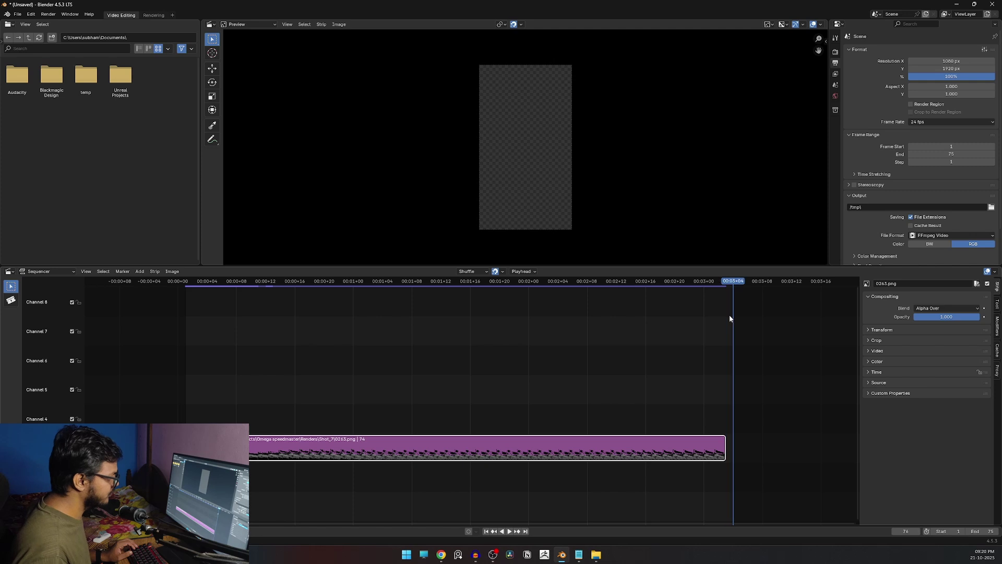
pyautogui.press('Left')
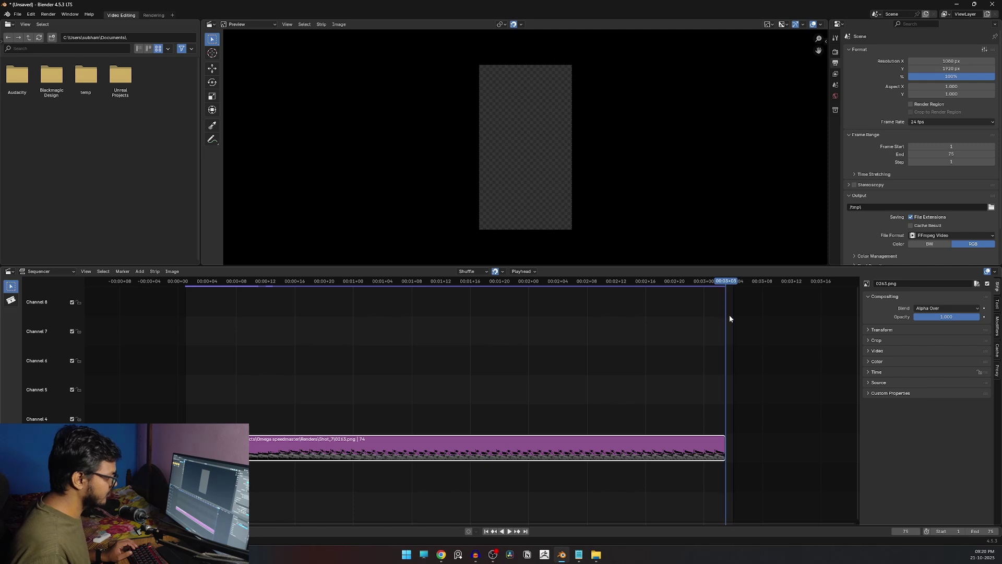
pyautogui.click(967, 531)
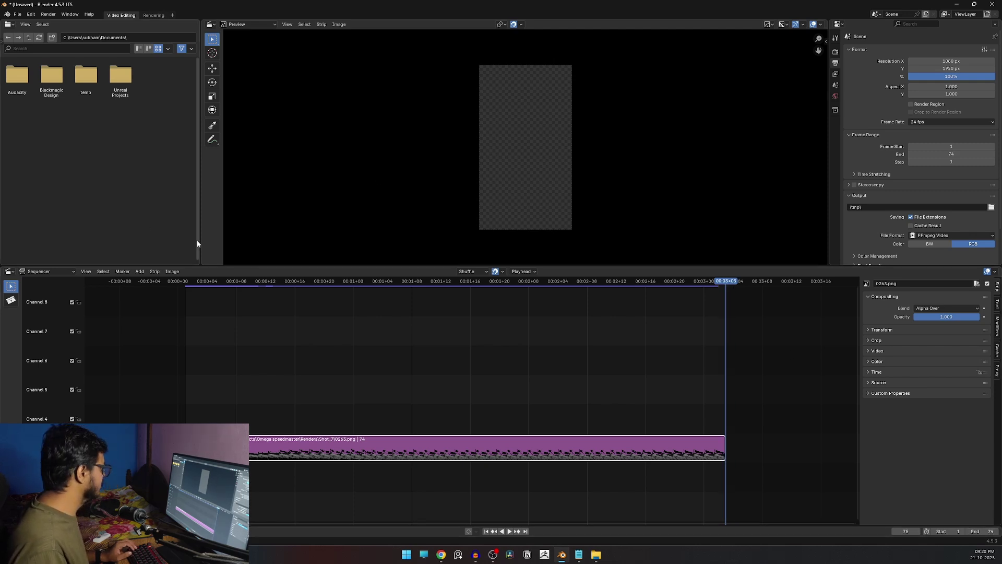
# Add all PNG frames from Shot_7's Watch subfolder as an image strip on channel 5, above the background strip and starting at frame 1.
pyautogui.click(597, 555)
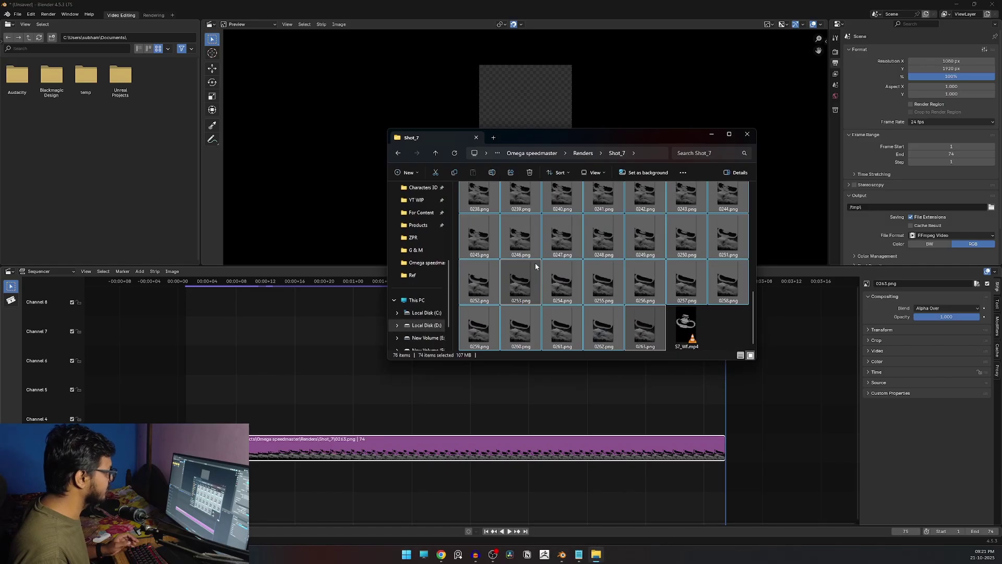
pyautogui.scroll(5, 579, 258)
pyautogui.doubleClick(466, 202)
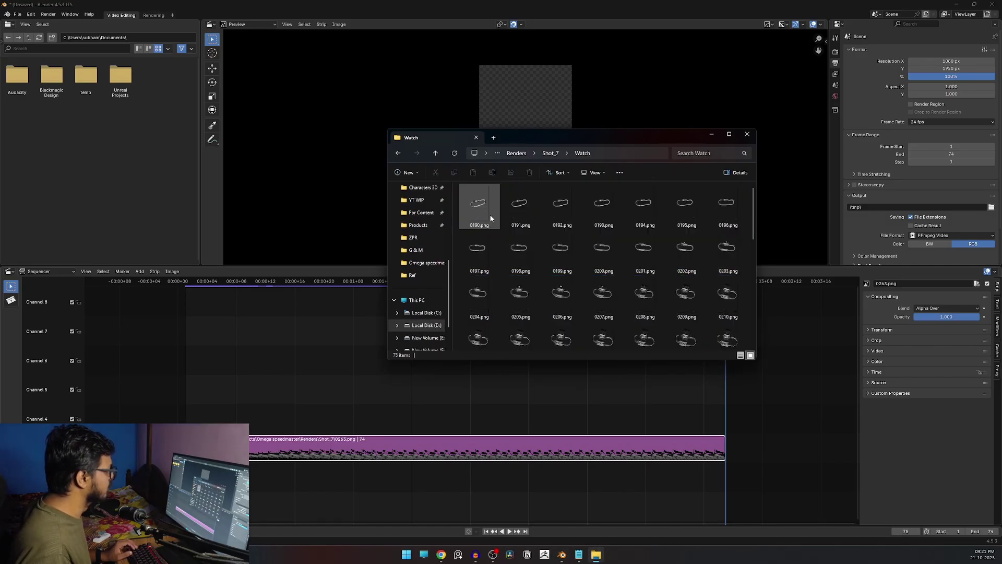
pyautogui.press('End')
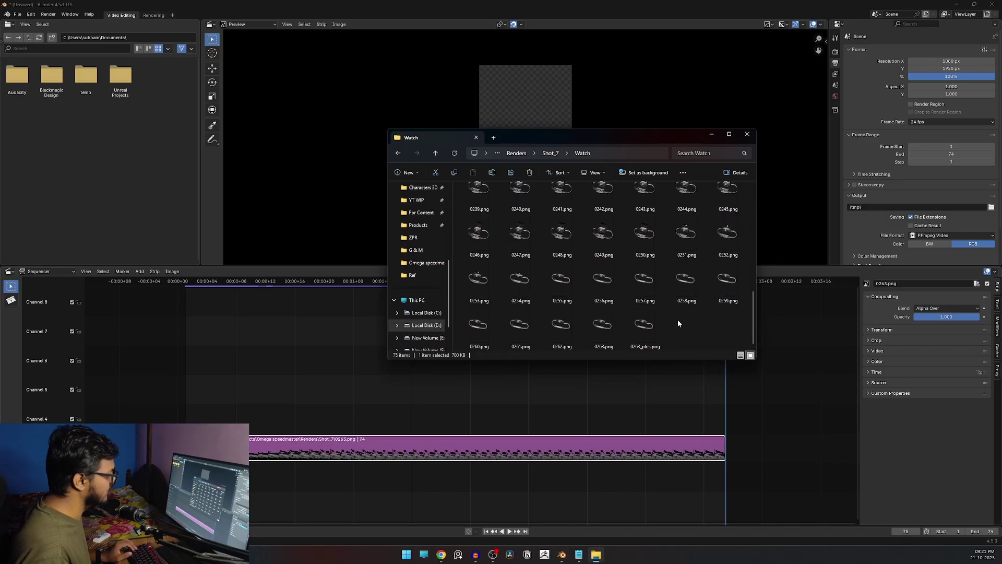
pyautogui.hotkey('ctrl', 'a')
pyautogui.moveTo(482, 200); pyautogui.dragTo(551, 323)
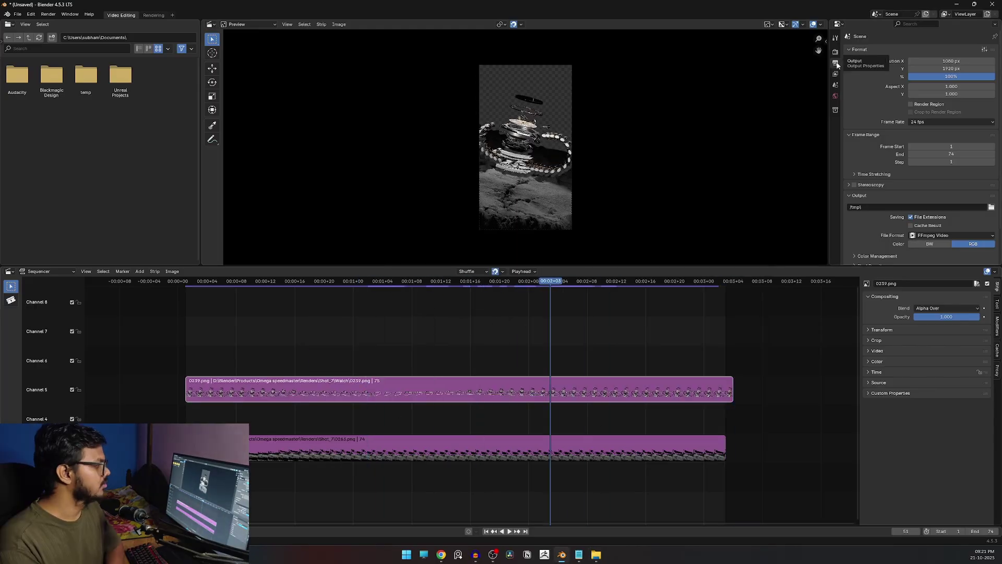
# Set the output to FFmpeg Video in RGB with an MPEG-4 container in the encoding settings.
pyautogui.scroll(-2, 947, 105)
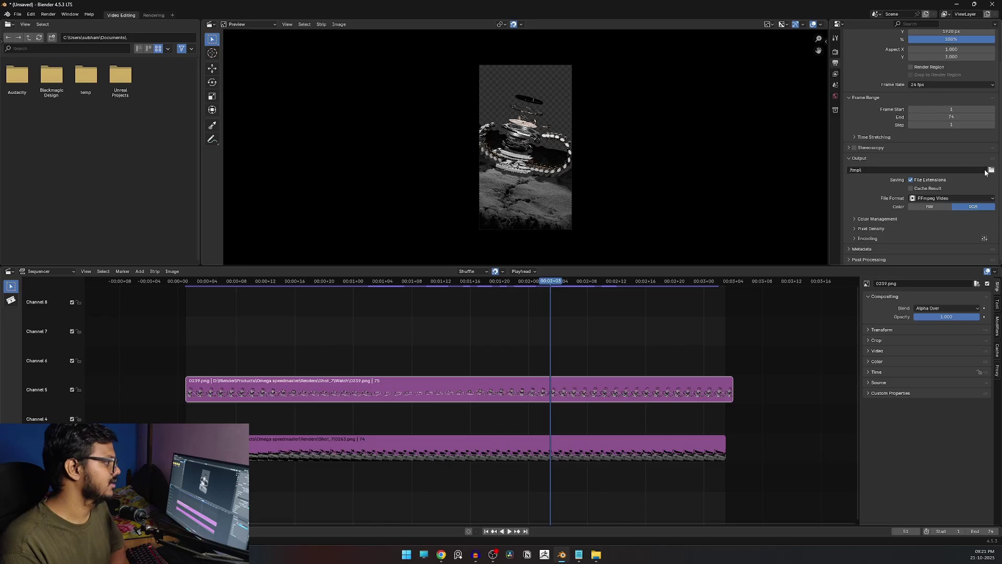
pyautogui.click(963, 202)
pyautogui.click(963, 211)
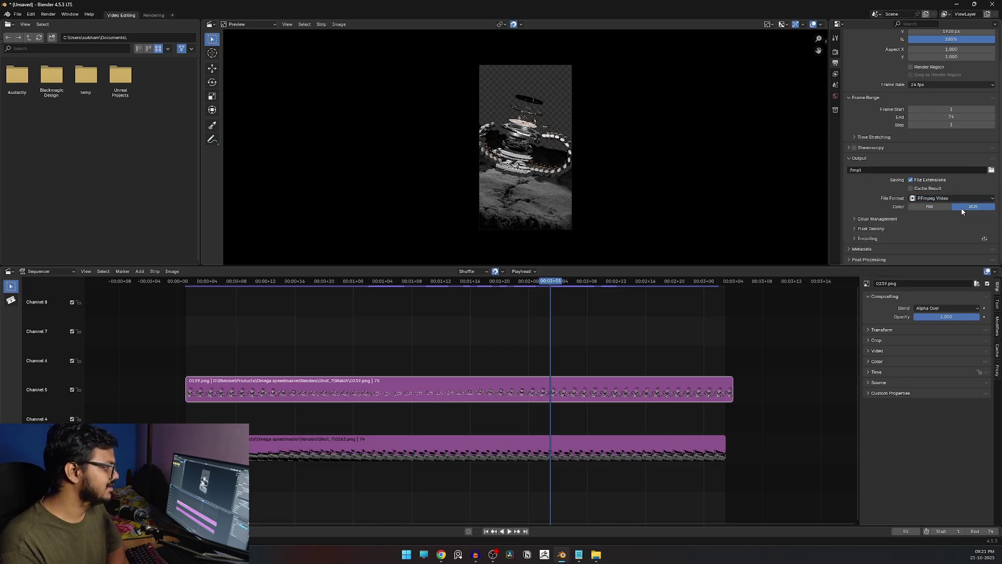
pyautogui.click(877, 243)
pyautogui.scroll(-4, 906, 218)
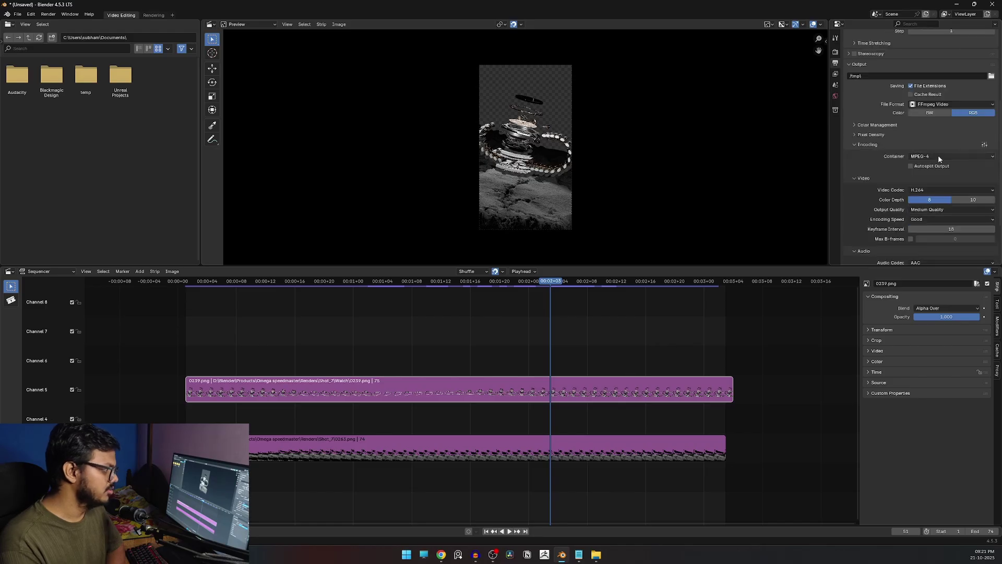
pyautogui.click(938, 156)
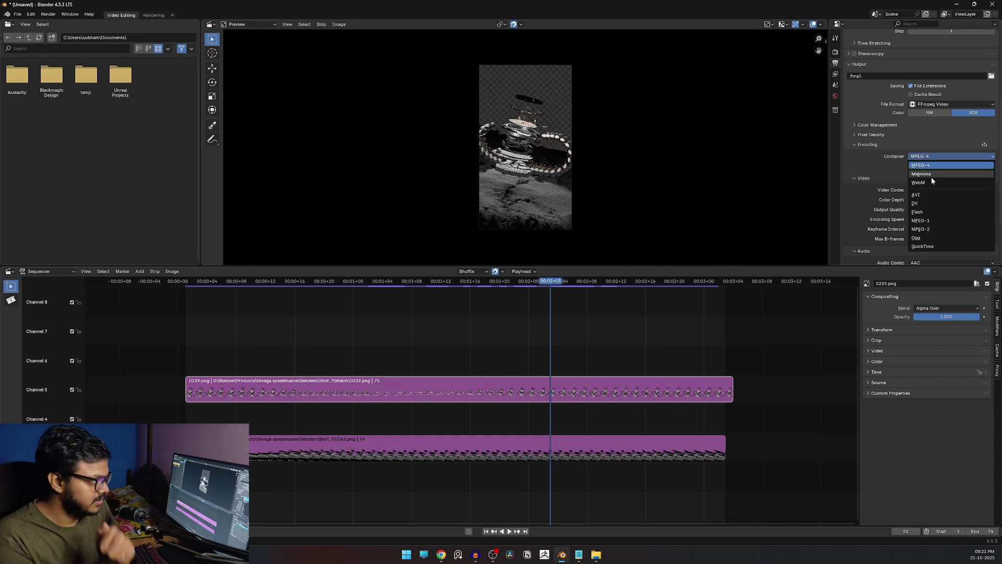
pyautogui.click(930, 165)
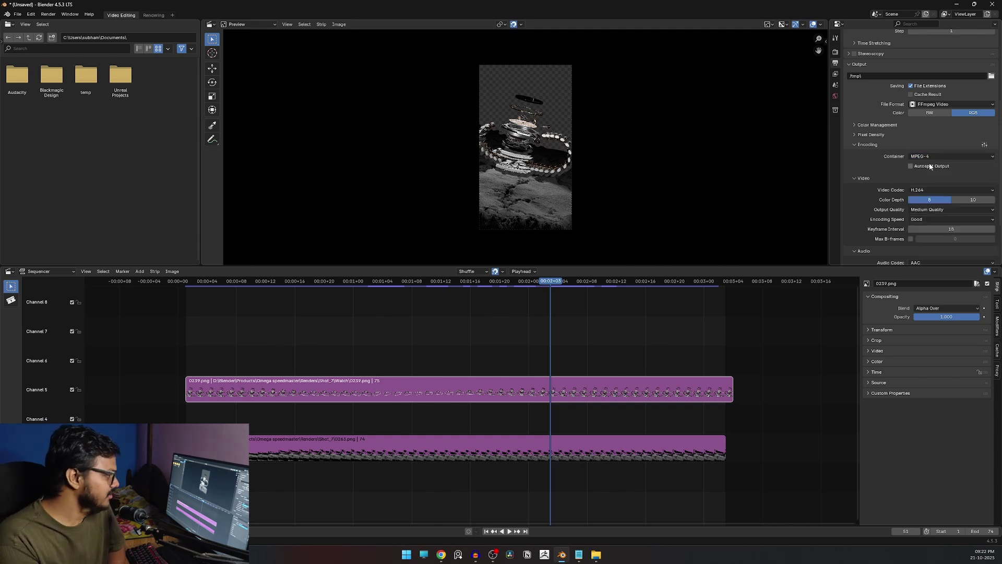
# Keep H.264 as the video codec and set the output quality to Perceptually Lossless.
pyautogui.click(922, 190)
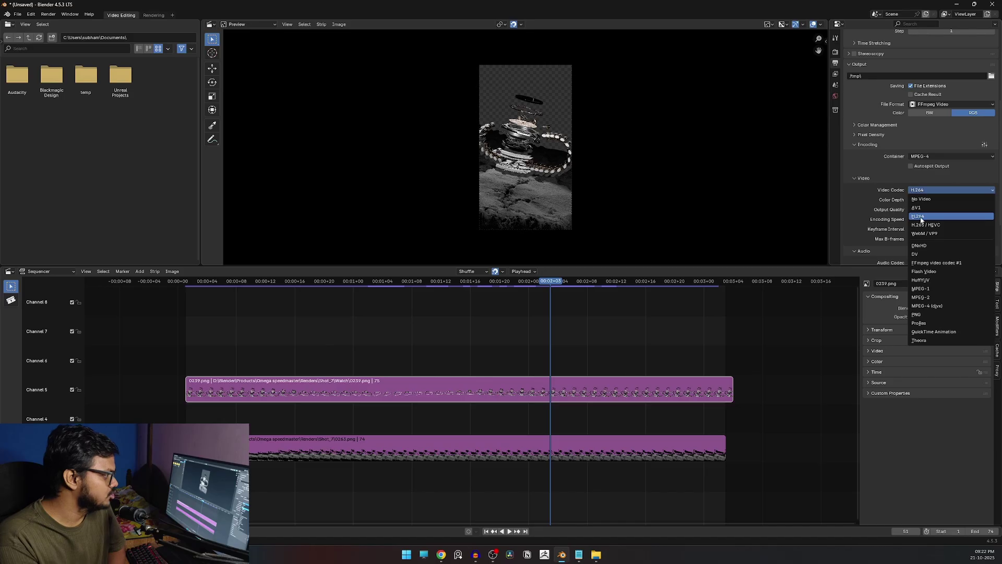
pyautogui.press('Escape')
pyautogui.click(942, 210)
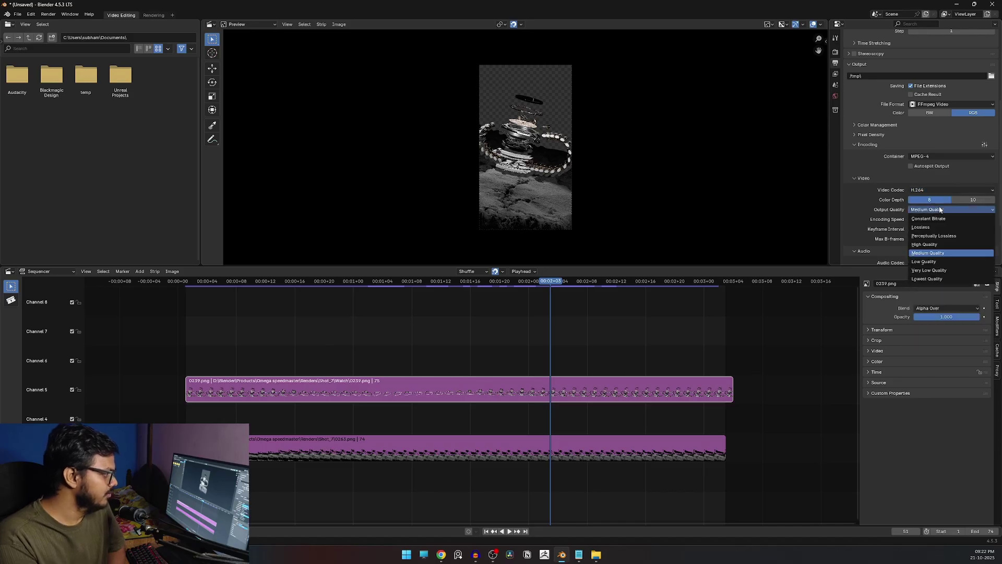
pyautogui.click(939, 235)
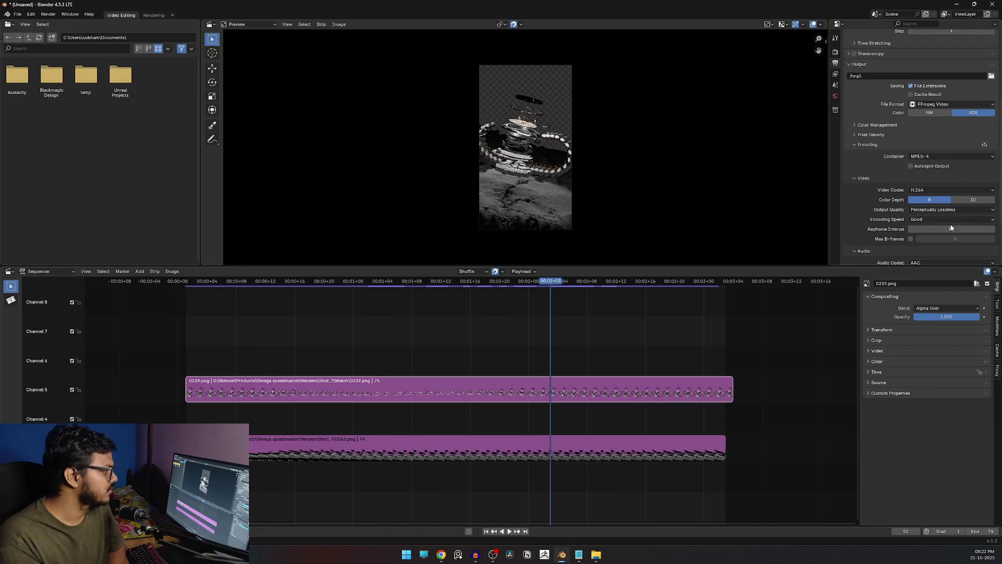
# Look at the folder chooser for the output path without picking a location, and close the unsaved video editing file.
pyautogui.click(991, 75)
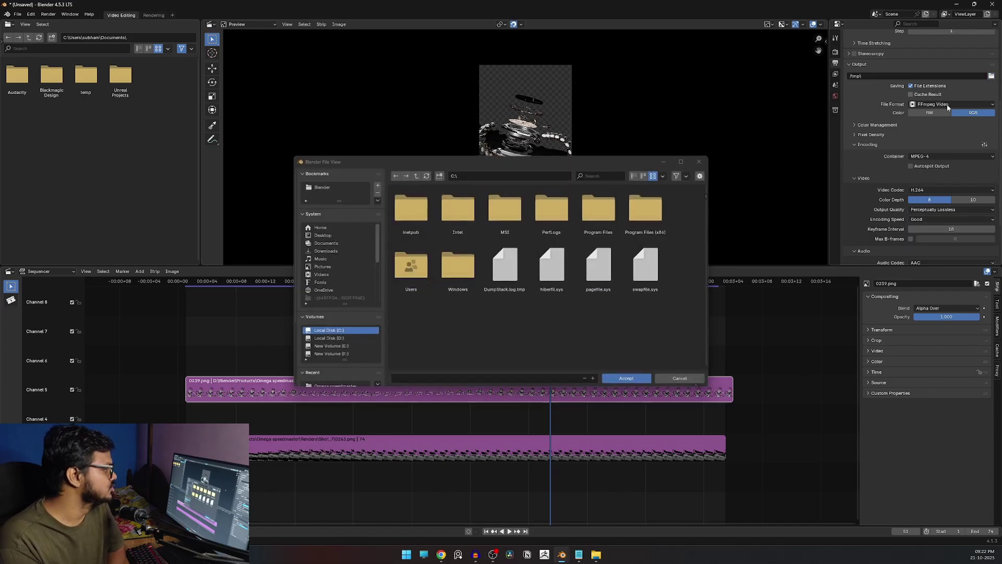
pyautogui.click(699, 161)
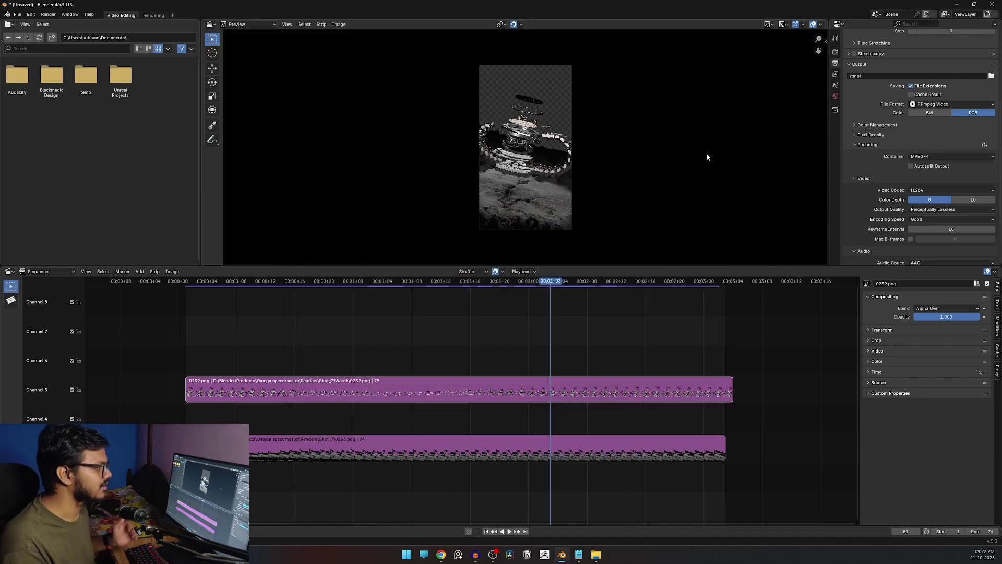
pyautogui.click(992, 4)
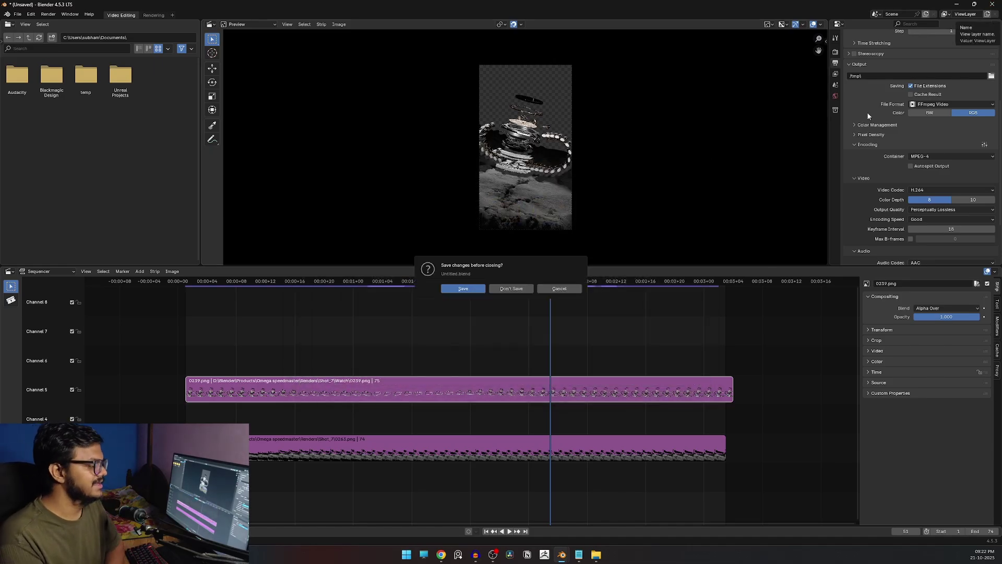